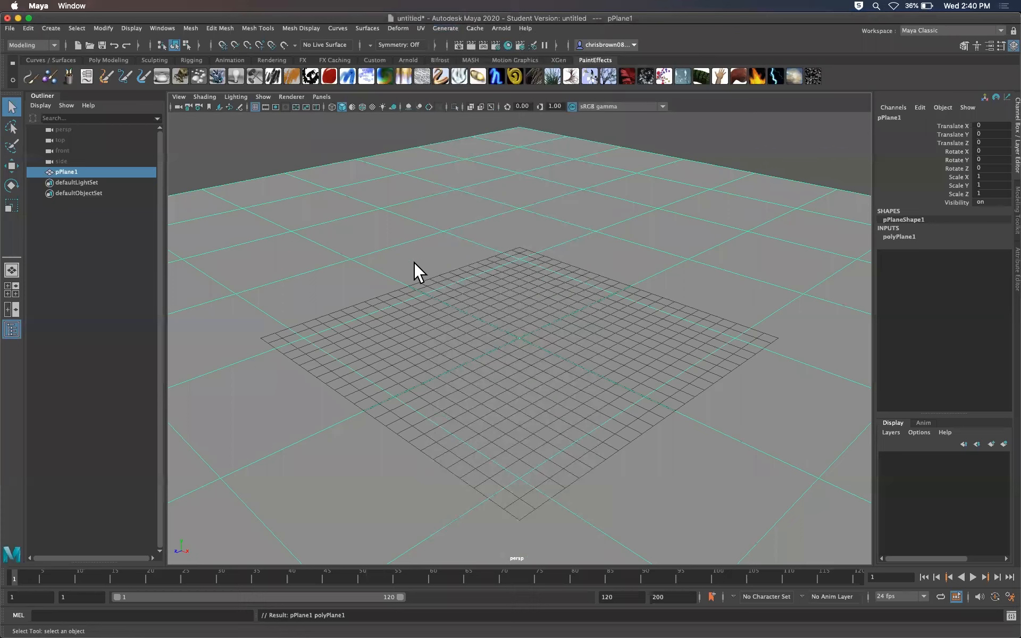
- Switch to the Maya Help in Chrome, open the Maya Paint Effects topic and review its introduction and section topics
key("super+Tab")
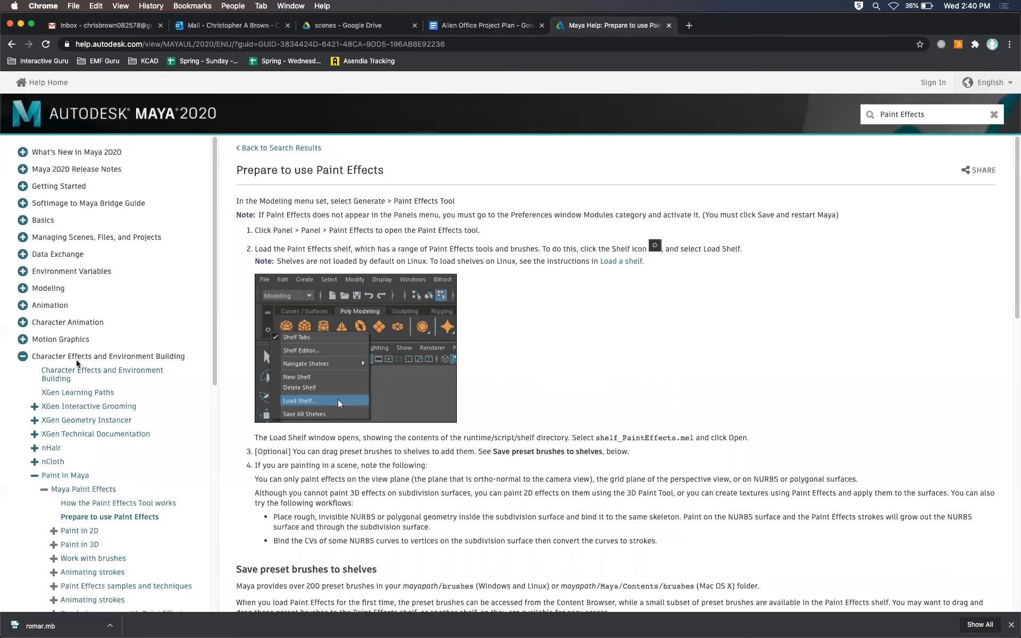
left_click(281, 148)
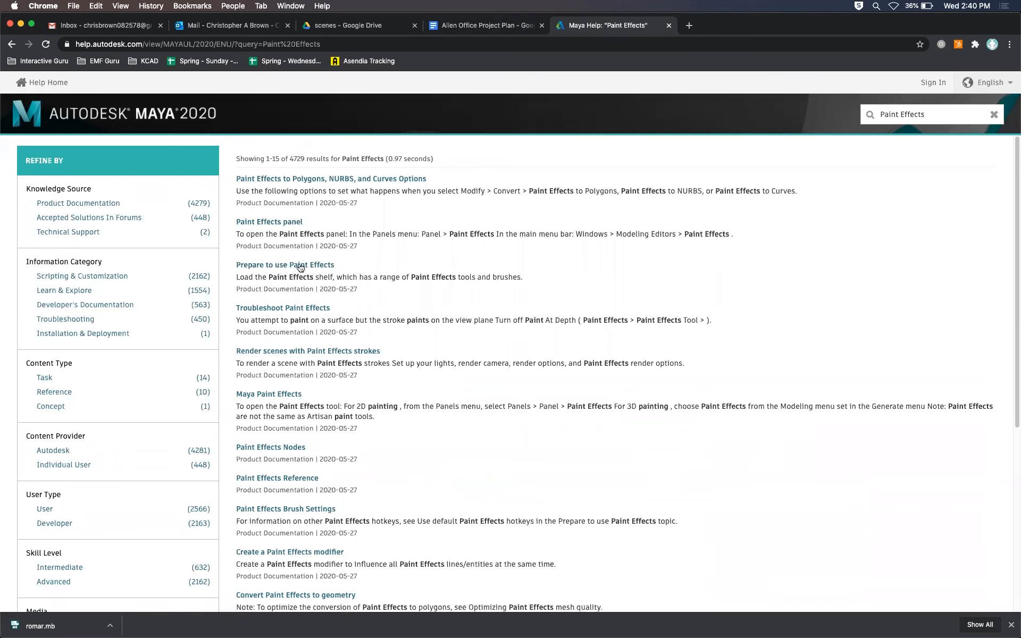
left_click(272, 394)
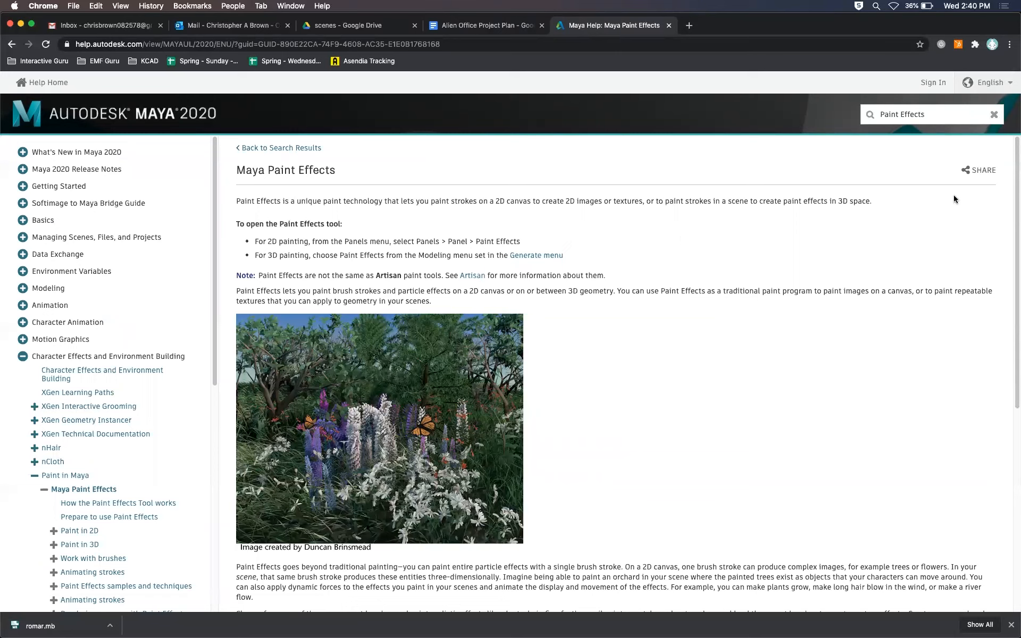
scroll(952, 294, "down", 3)
scroll(952, 294, "down", 3)
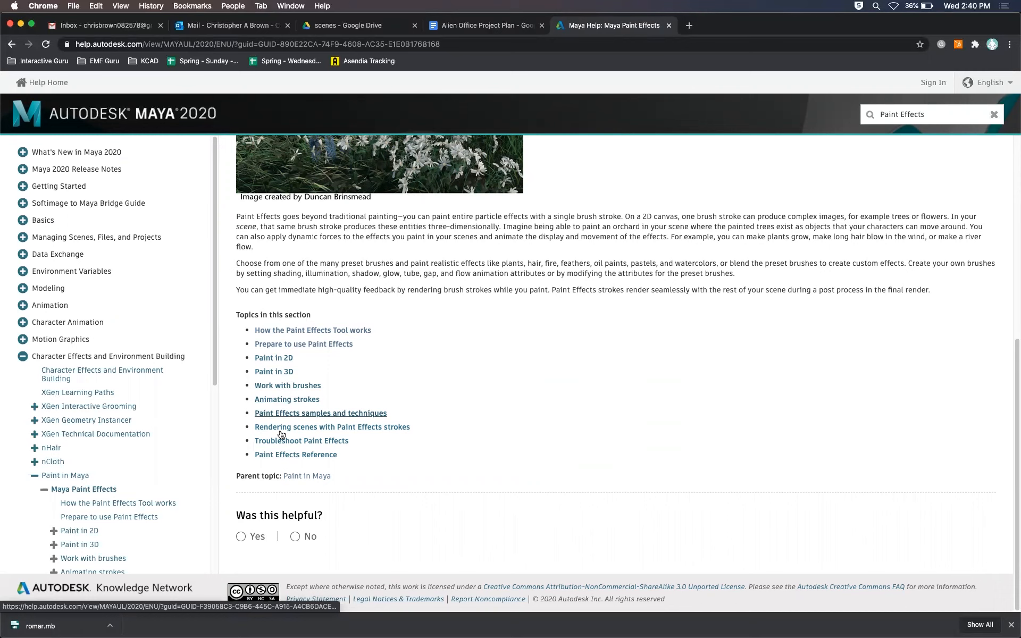
left_click_drag(1014, 381, 1015, 175)
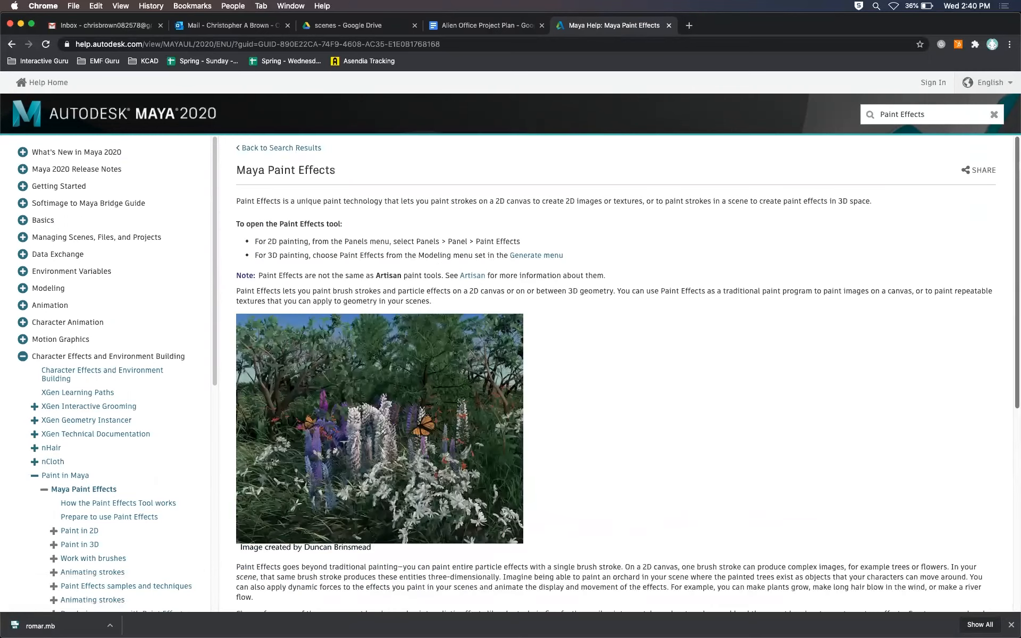
- Switch back to Maya, show the Paint Effects panel in the viewport and set it to Paint Canvas mode
key("super+Tab")
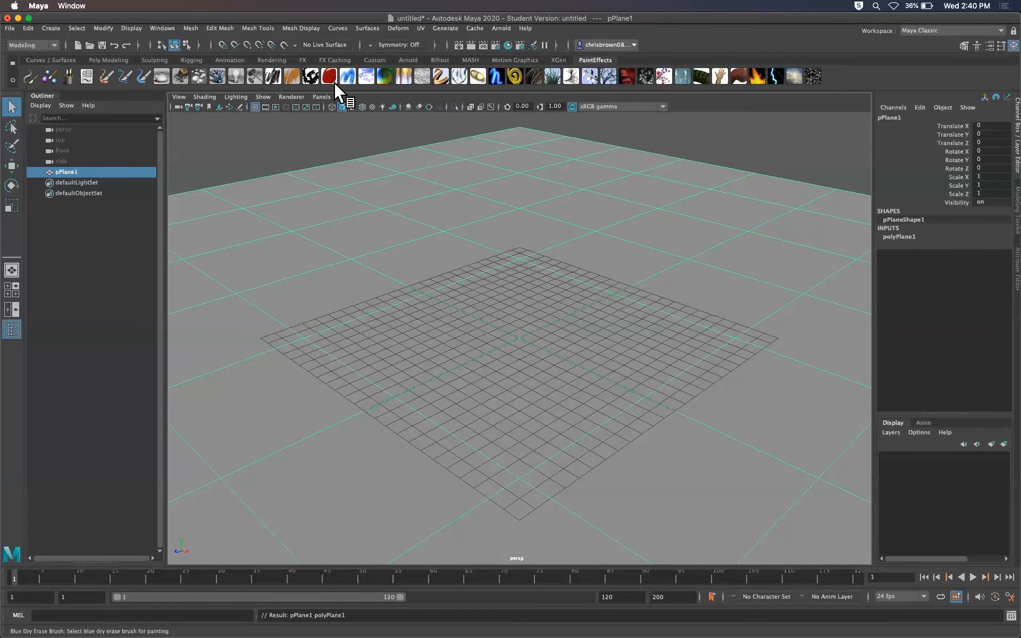
left_click(322, 96)
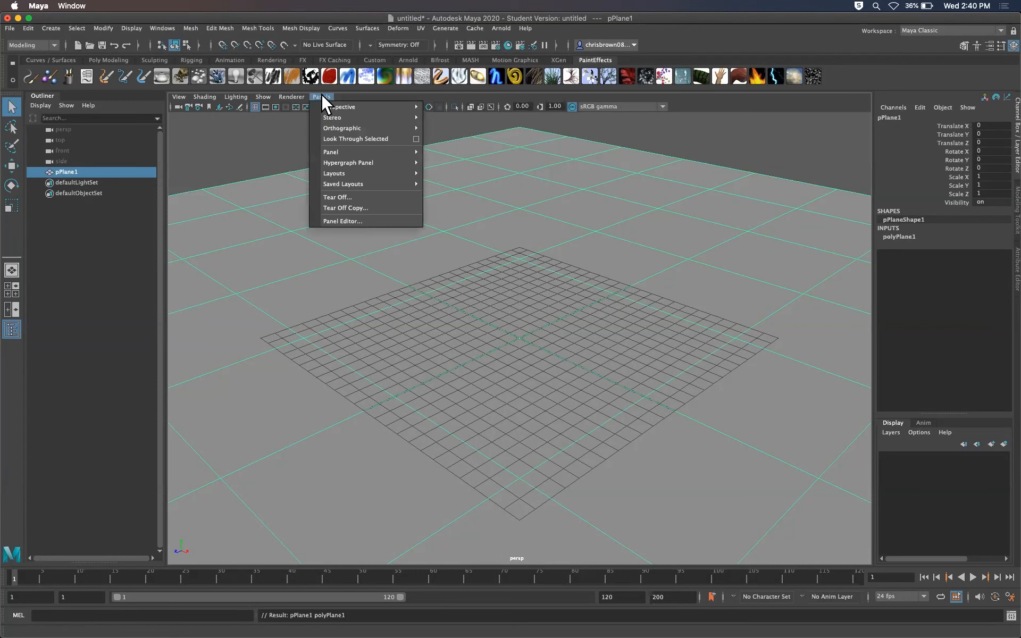
mouse_move(362, 152)
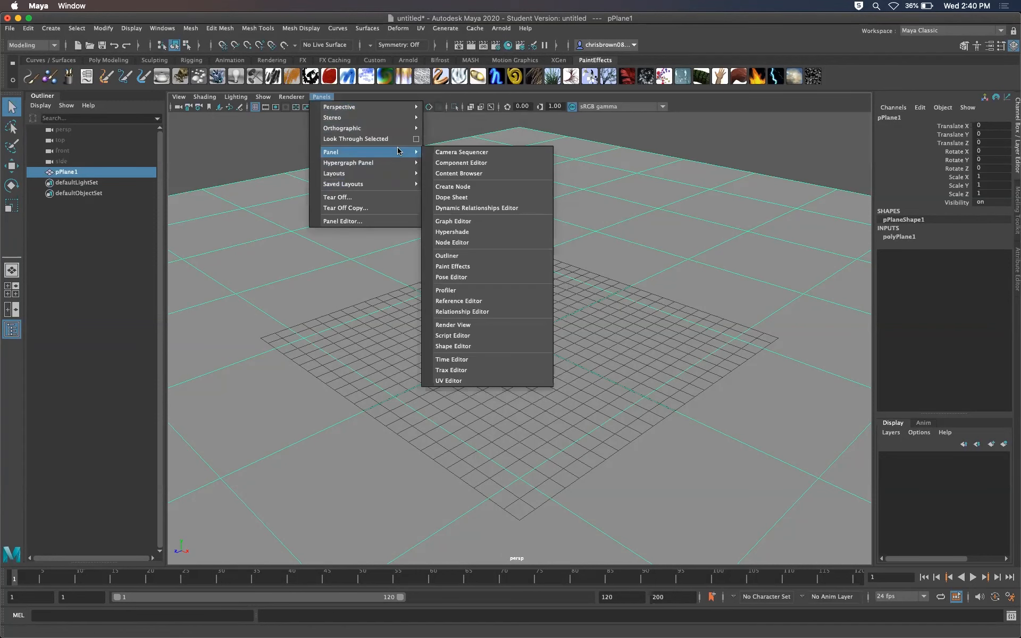
left_click(458, 266)
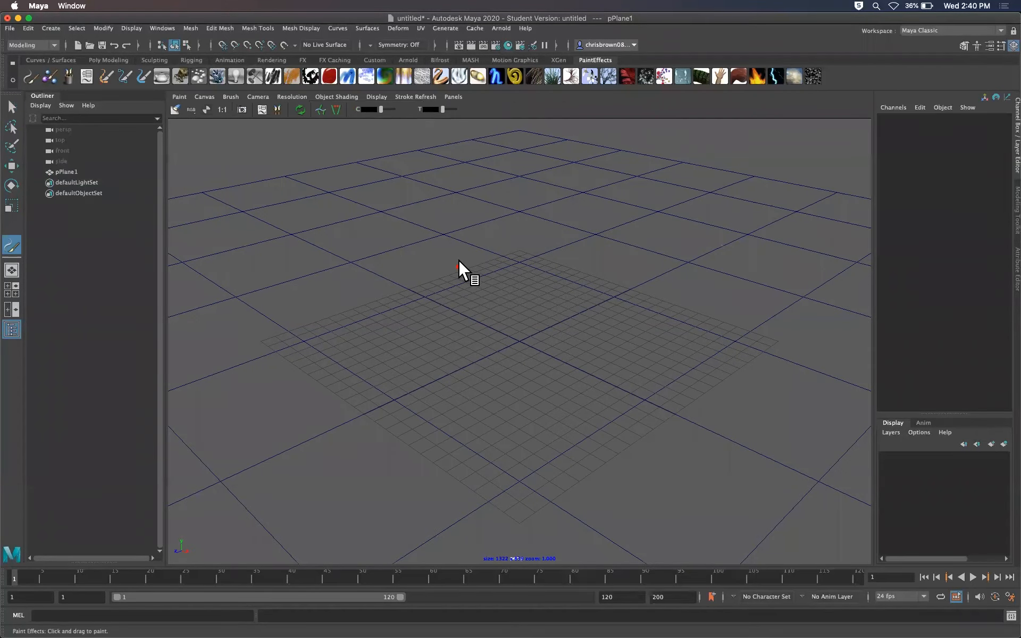
left_click(176, 94)
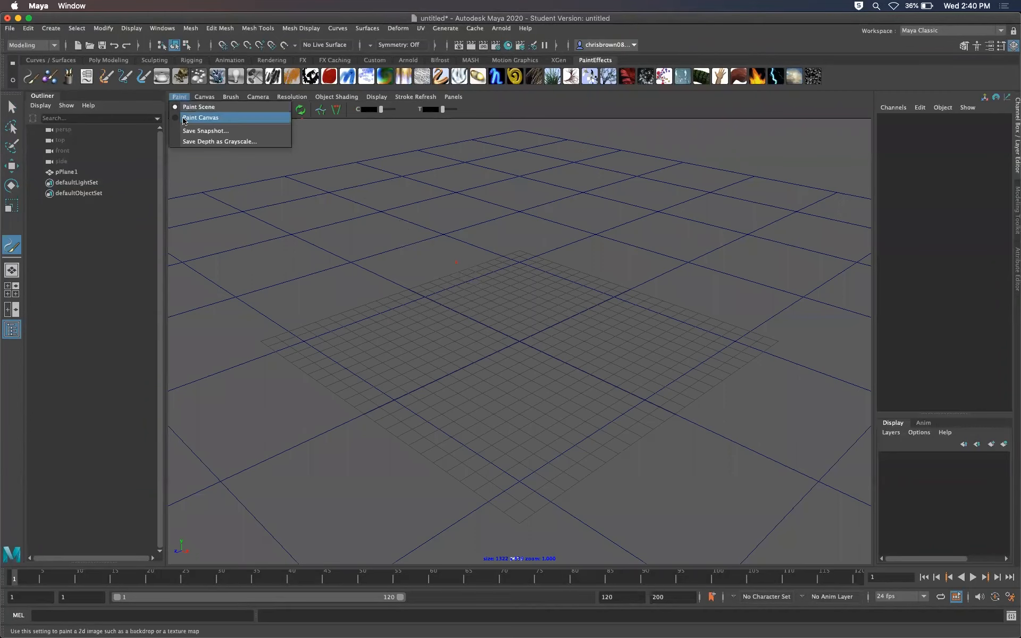
left_click(175, 118)
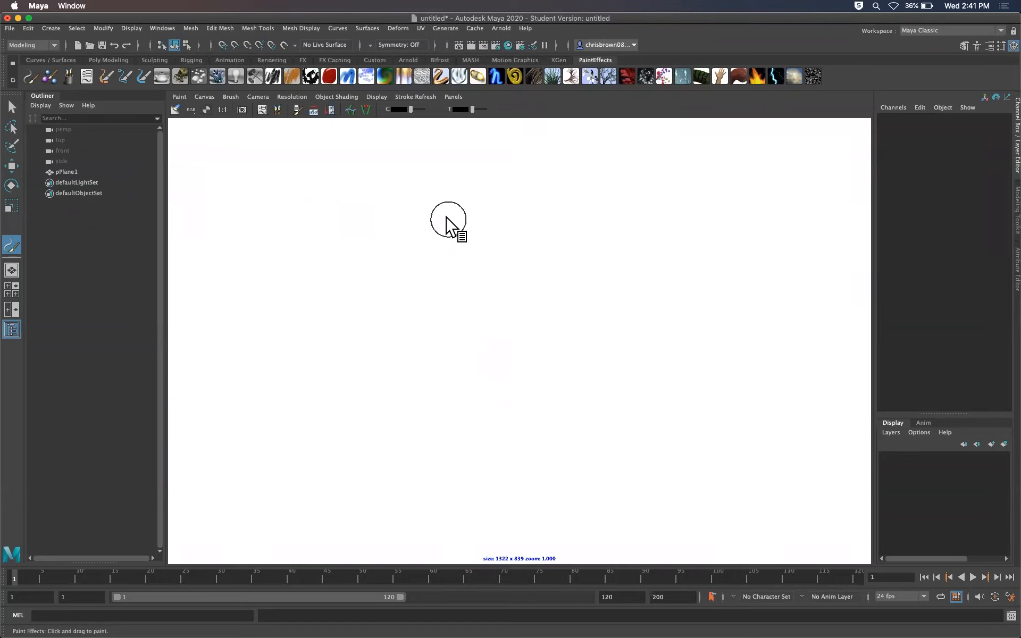
- Paint a black S-shaped stroke on the canvas and a wavy red one beside it with the airTranspRed airbrush preset
mouse_move(359, 184)
left_mouse_down()
mouse_move(296, 262)
mouse_move(483, 276)
mouse_move(396, 375)
left_mouse_up()
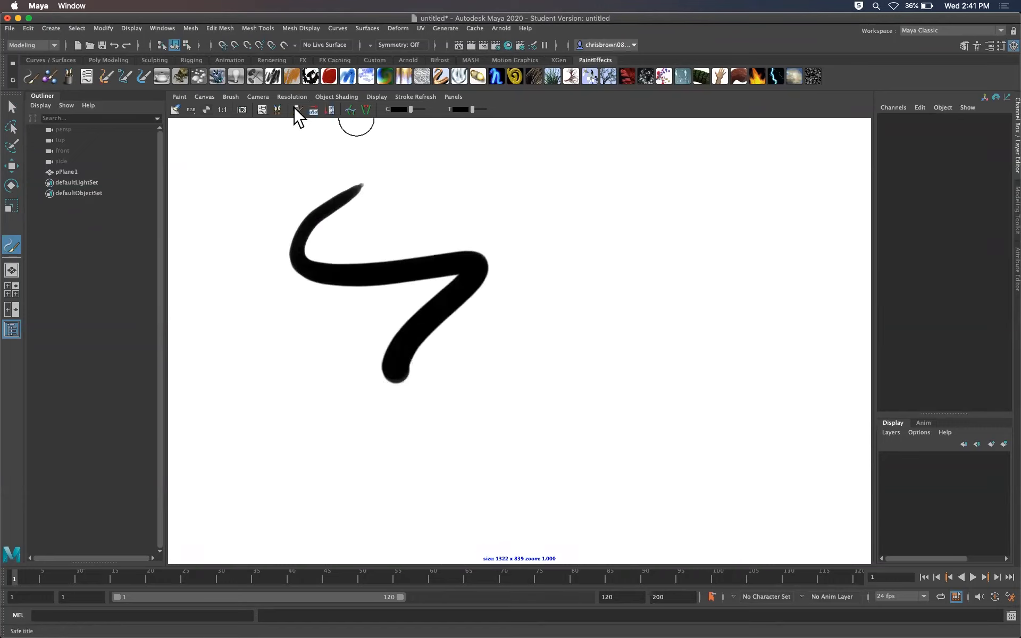
left_click(278, 110)
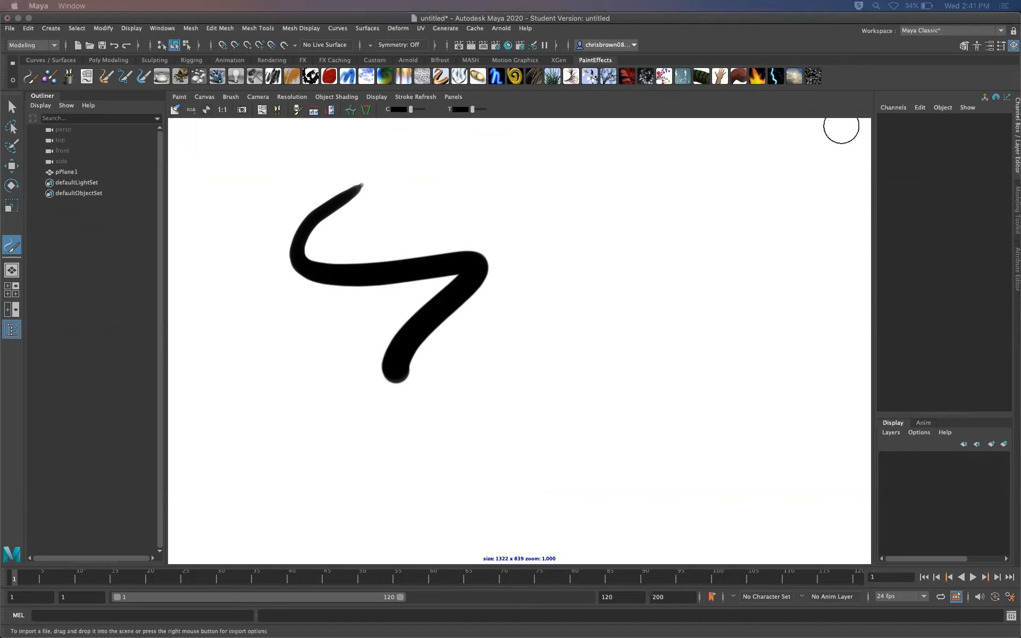
mouse_move(1020, 109)
left_mouse_down()
mouse_move(425, 111)
mouse_move(864, 167)
mouse_move(414, 143)
left_mouse_up()
left_click(370, 191)
left_click(513, 222)
- Blend the defaultPaint preset into the airbrush with Blend Brush 50% and paint another wavy stroke beside the red one
right_click(691, 234)
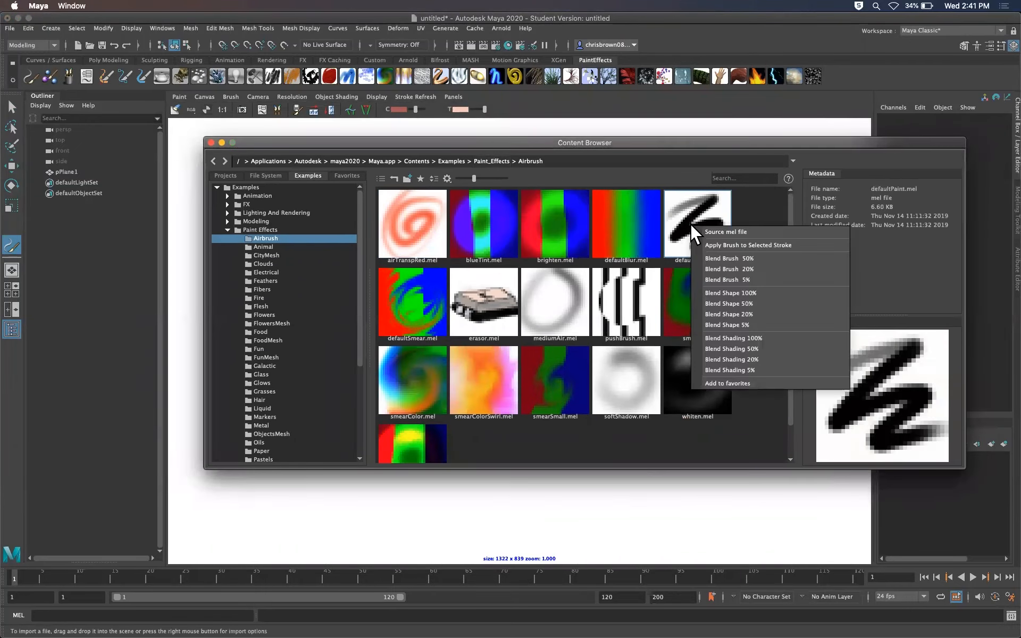
left_click(718, 257)
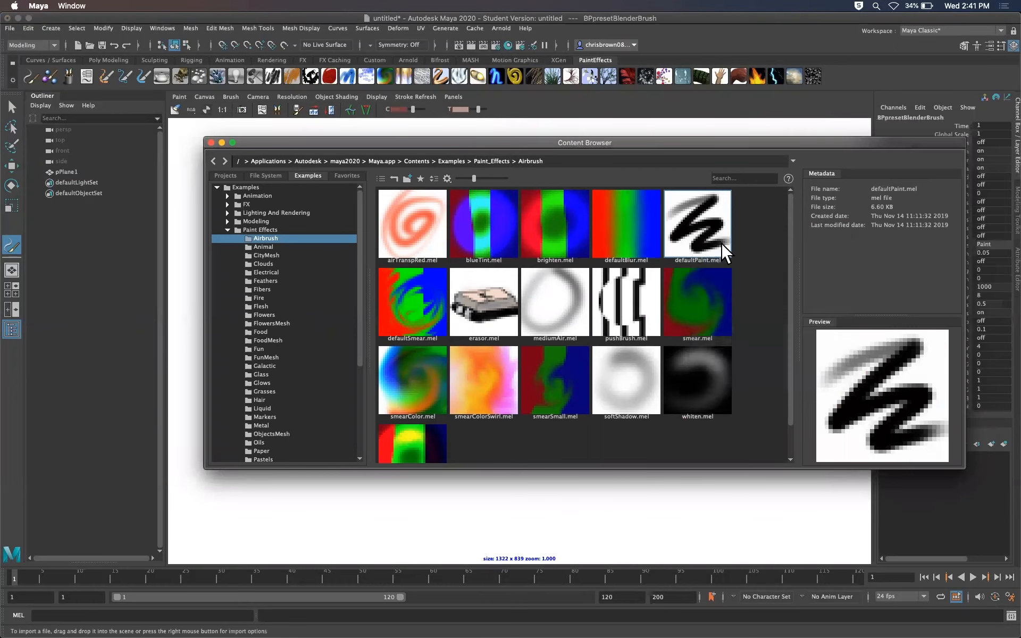
left_click_drag(658, 143, 863, 144)
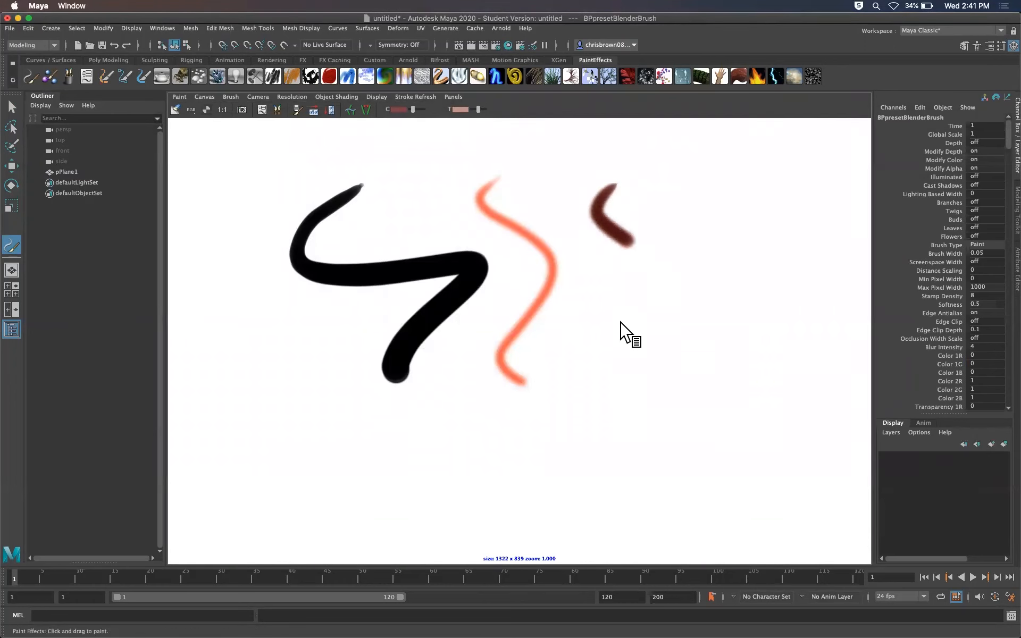
mouse_move(627, 239)
left_mouse_down()
mouse_move(611, 367)
mouse_move(640, 391)
left_mouse_up()
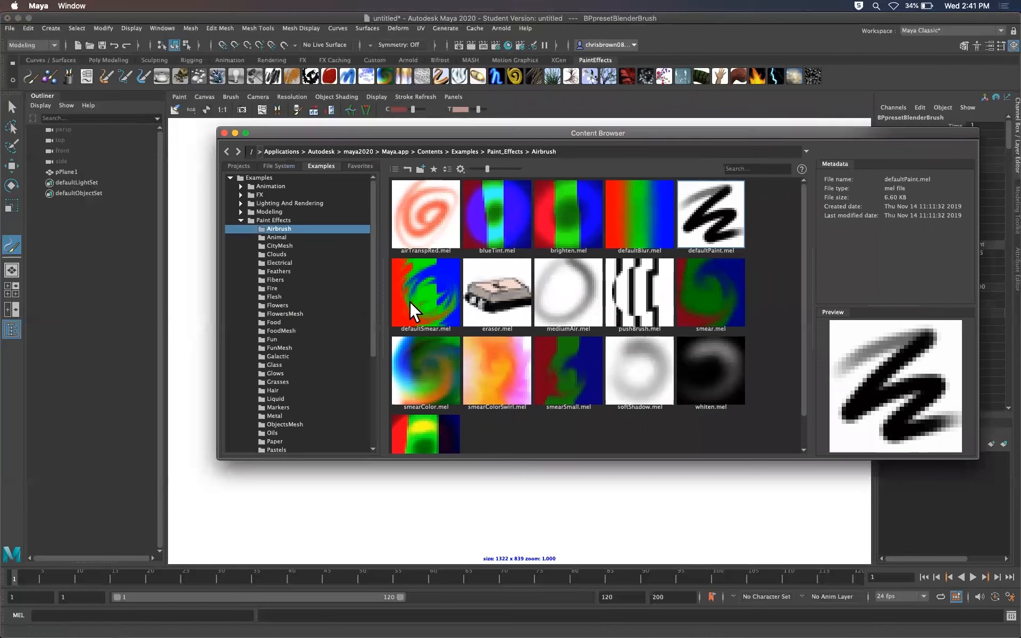
- Choose the hamburgerMesh brush from the FoodMesh presets and paint two hamburgers below the strokes
left_click(280, 330)
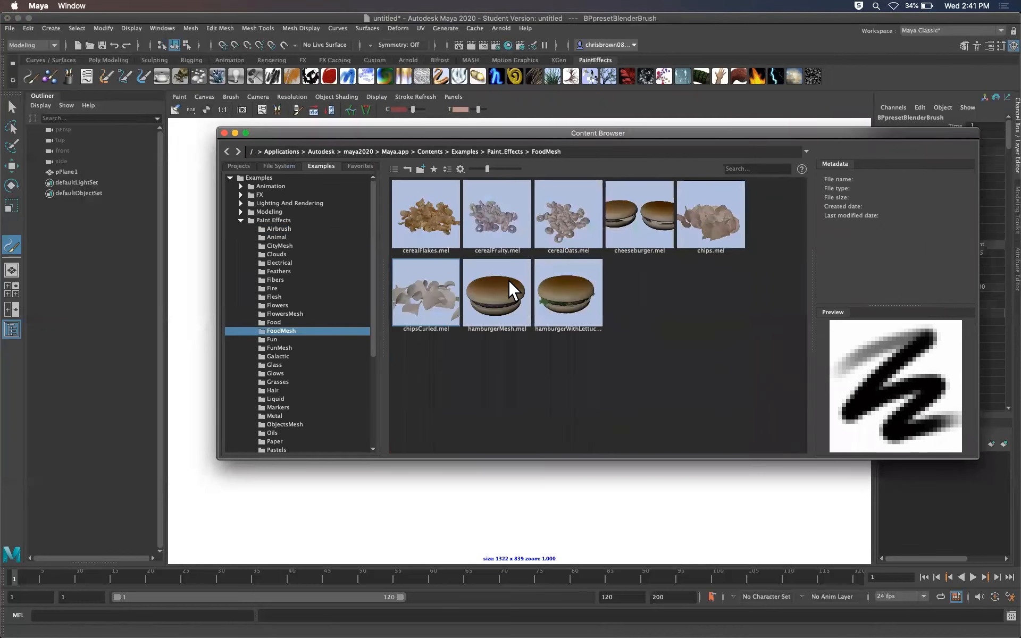
left_click(508, 297)
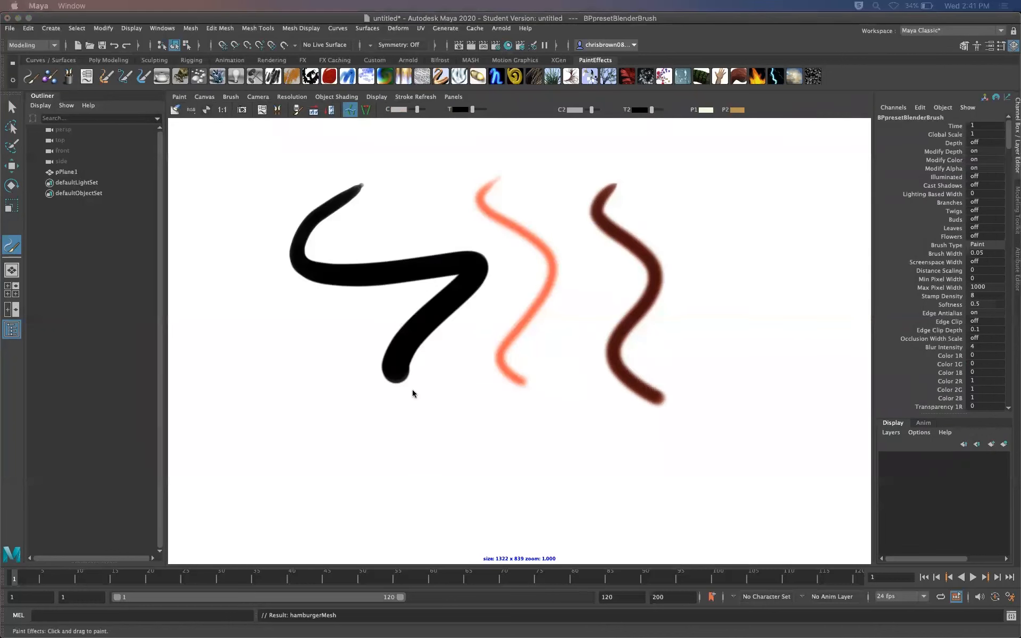
left_click_drag(283, 383, 298, 430)
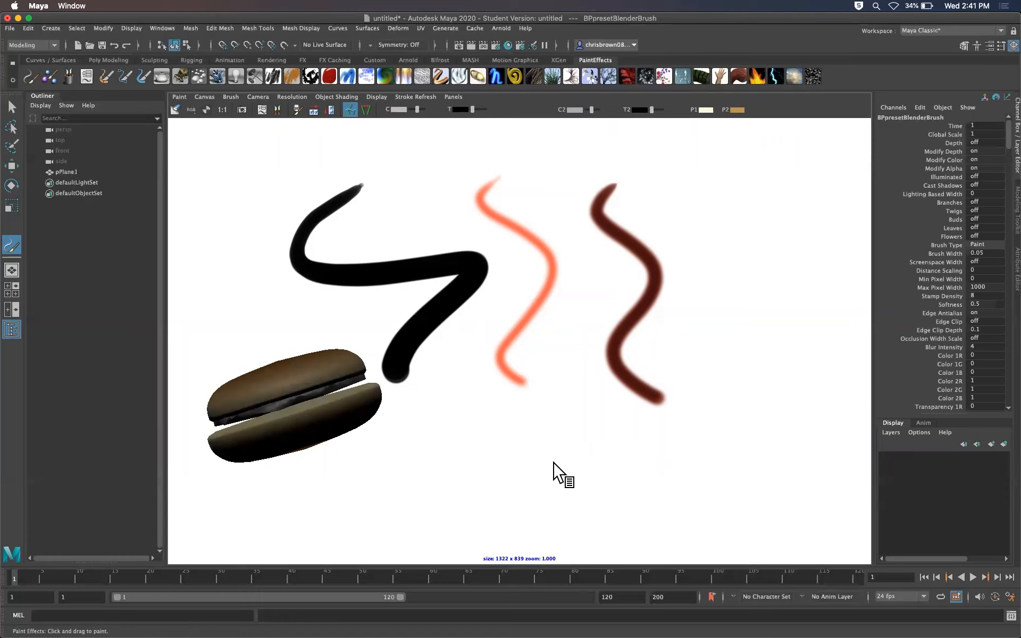
left_click_drag(516, 467, 681, 485)
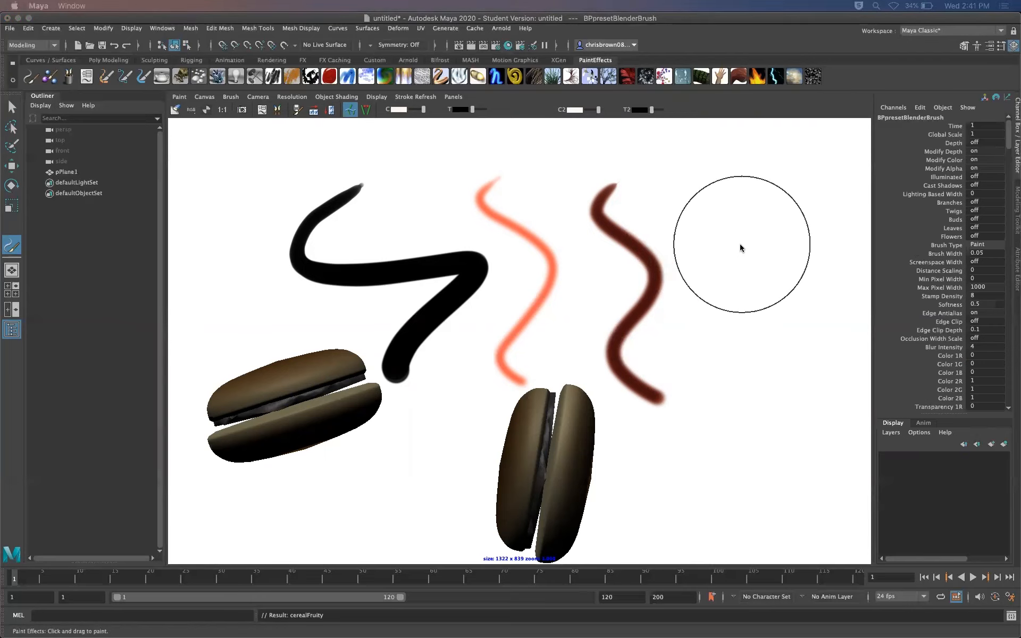
- Shrink the cerealFruity brush and paint a wavy trail of fruity cereal down the canvas beside the other strokes
key("b")
mouse_move(736, 249)
left_mouse_down()
mouse_move(787, 264)
mouse_move(635, 248)
left_mouse_up()
mouse_move(732, 189)
left_mouse_down()
mouse_move(725, 283)
mouse_move(793, 394)
mouse_move(724, 474)
mouse_move(681, 393)
left_mouse_up()
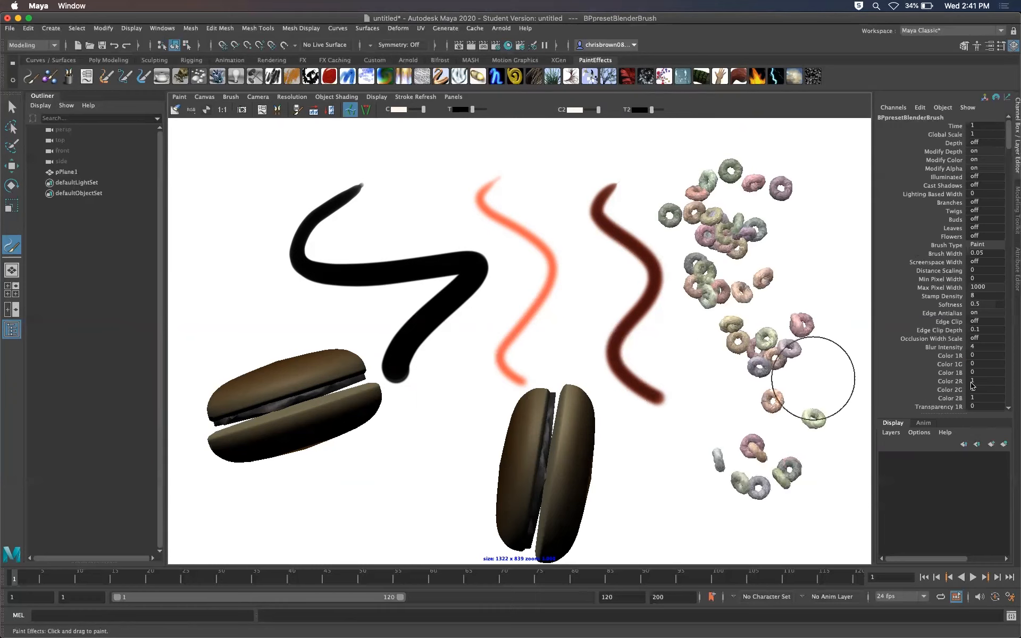
mouse_move(1020, 180)
left_mouse_down()
mouse_move(872, 187)
mouse_move(638, 161)
mouse_move(651, 170)
mouse_move(707, 151)
mouse_move(695, 195)
mouse_move(1020, 204)
mouse_move(1020, 237)
left_mouse_up()
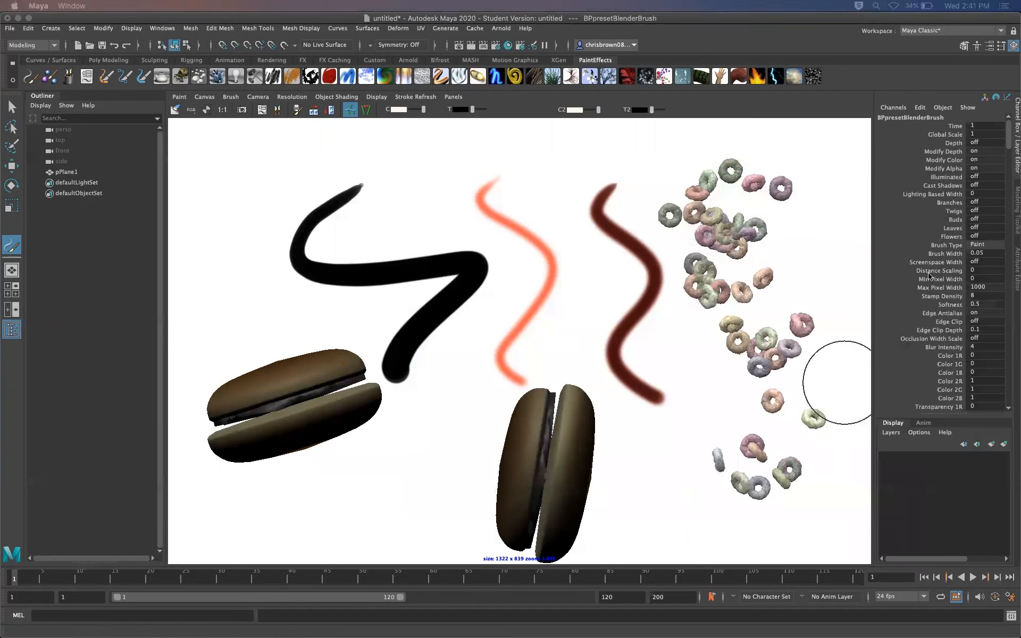
- Clear everything painted on the Paint Effects canvas
left_click(180, 97)
left_click(200, 96)
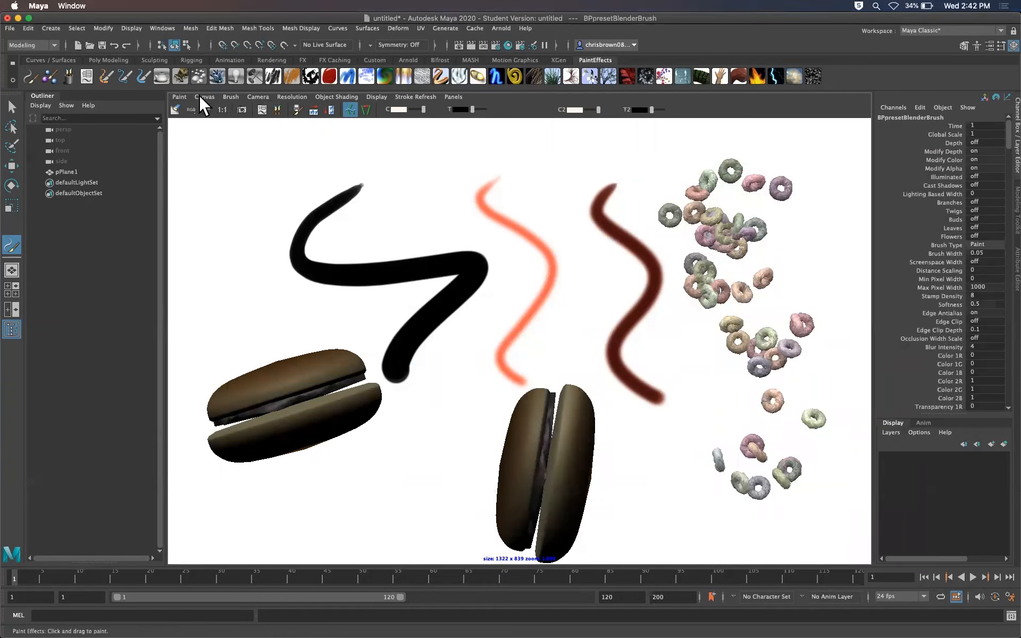
left_click(200, 96)
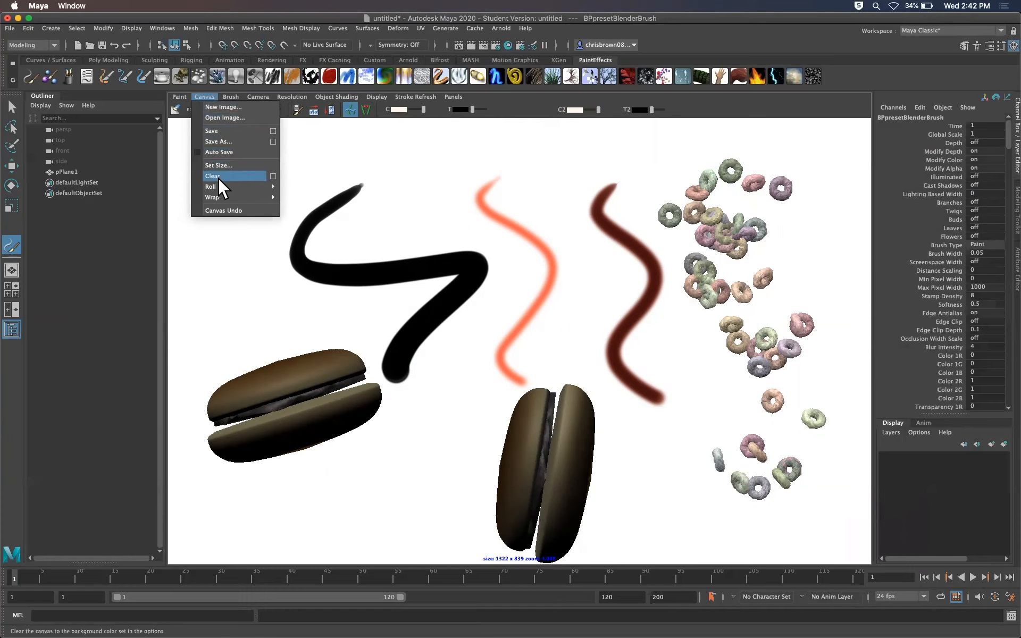
left_click(215, 176)
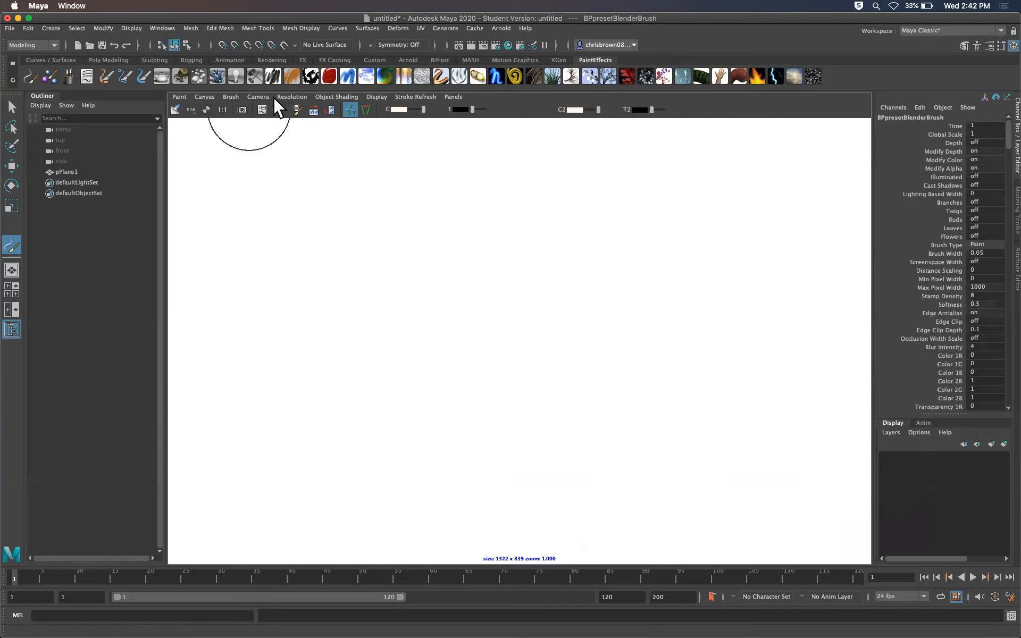
left_click(453, 97)
left_click(180, 92)
left_click(177, 96)
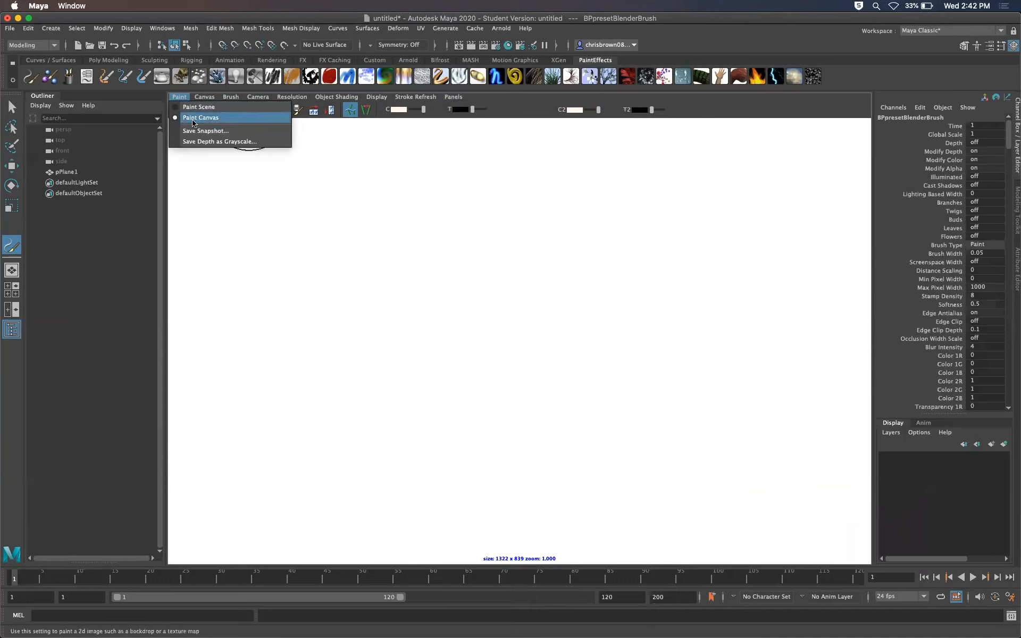
left_click(176, 107)
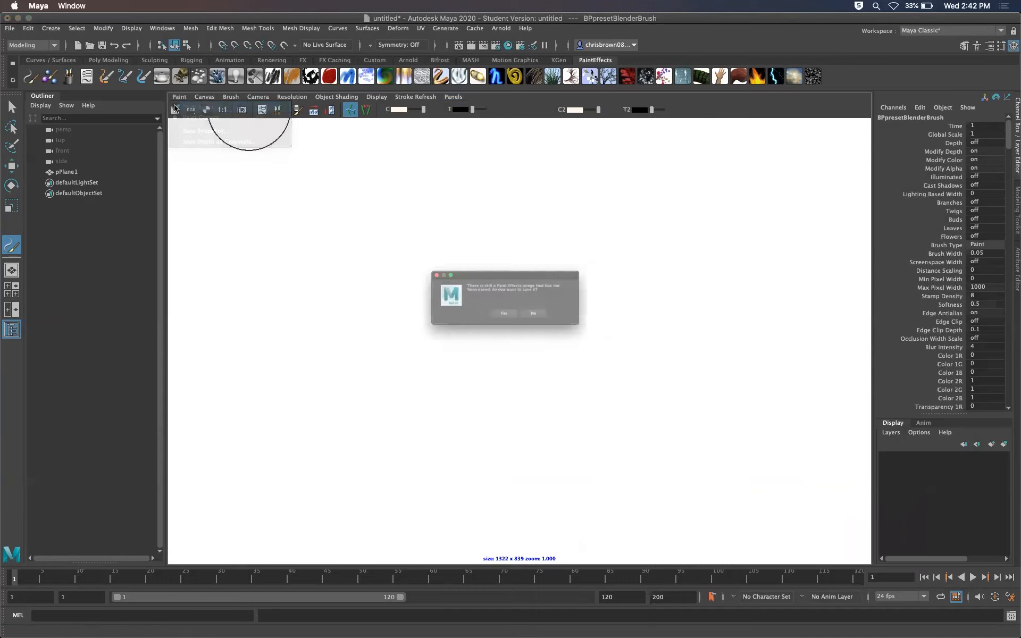
left_click(503, 322)
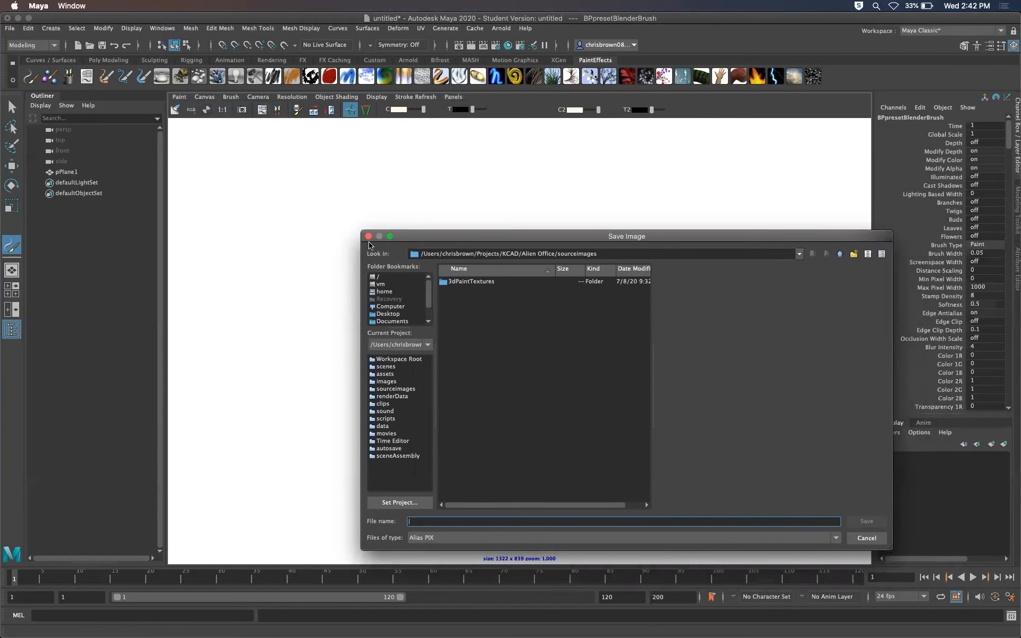
left_click(866, 538)
- Switch the Paint Effects panel to Paint Scene mode and decline saving the canvas image
left_click(179, 97)
left_click(198, 107)
left_click(548, 325)
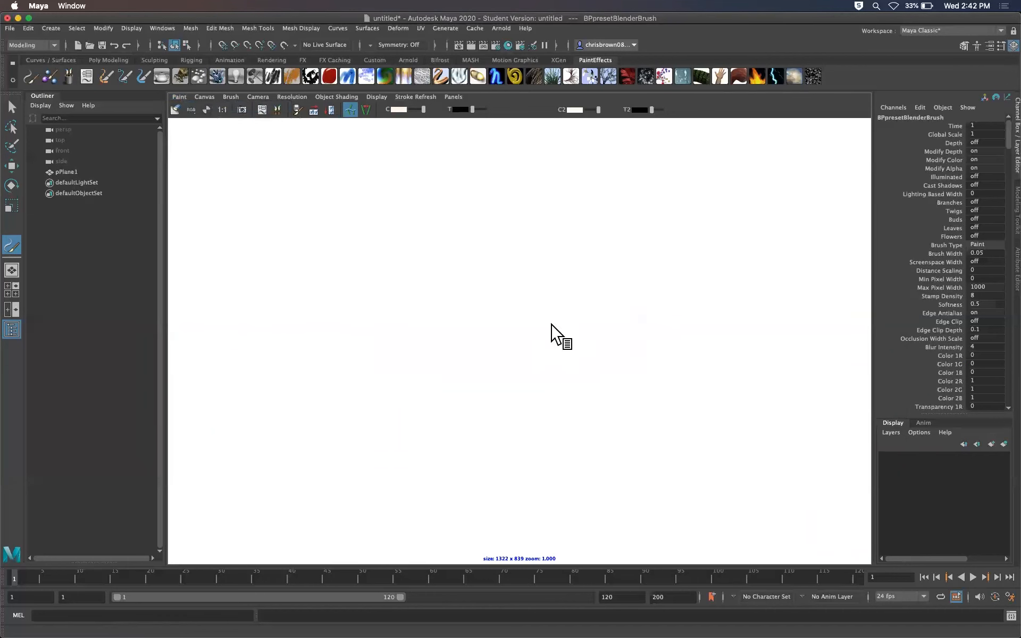
- Paint a long looping cerealFruity stroke across the grid in the 3D scene and view it from another angle
left_click_drag(400, 328, 448, 358)
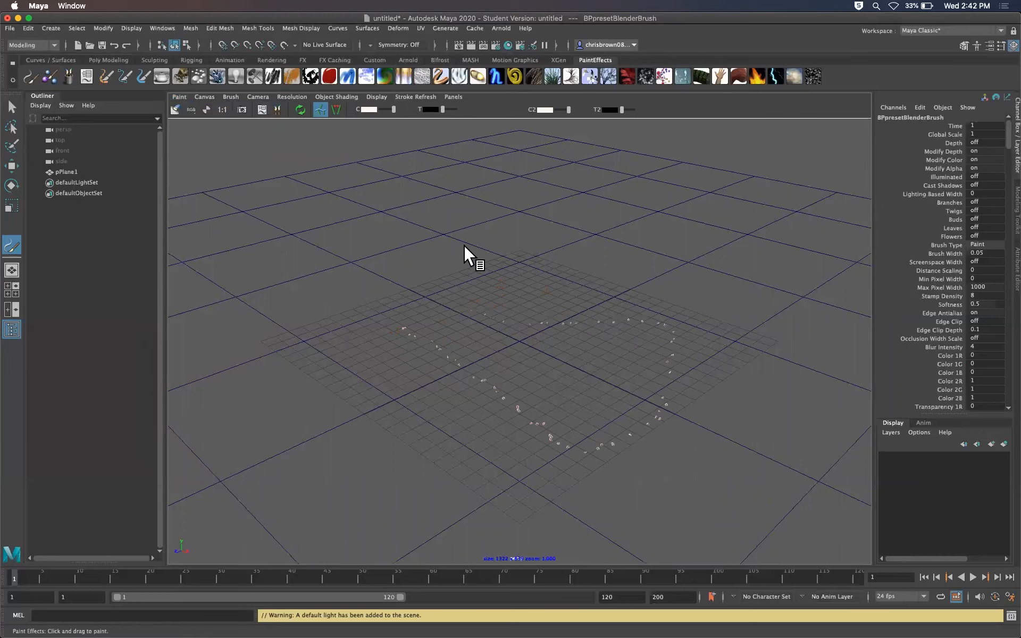
left_click_drag(506, 151, 505, 155)
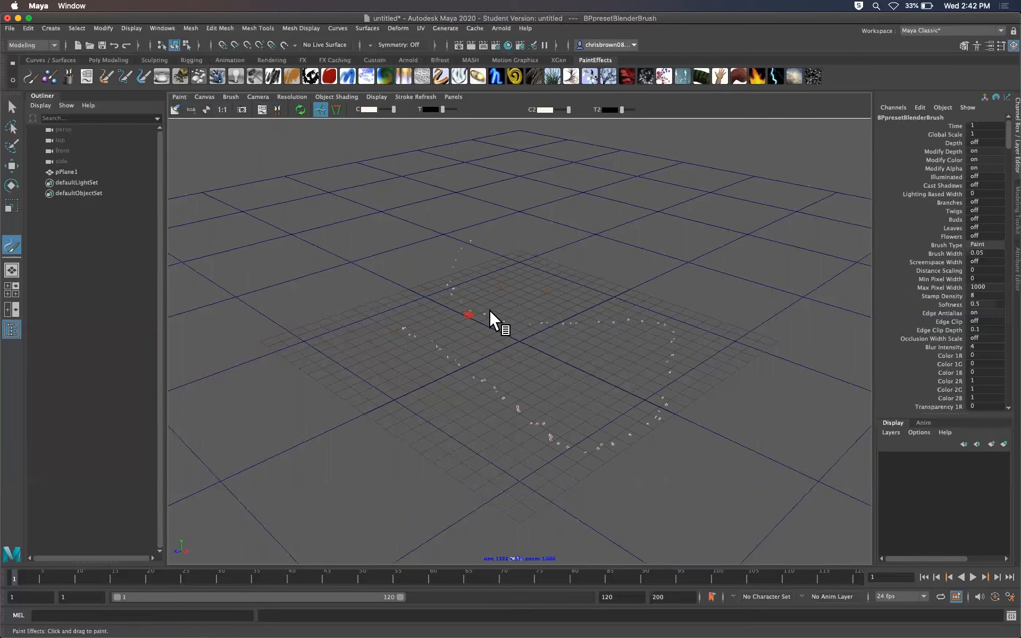
mouse_move(546, 317)
left_mouse_down()
mouse_move(564, 333)
mouse_move(515, 362)
mouse_move(474, 348)
mouse_move(504, 326)
mouse_move(560, 311)
mouse_move(588, 326)
mouse_move(553, 349)
mouse_move(518, 358)
mouse_move(512, 345)
mouse_move(506, 358)
mouse_move(588, 349)
mouse_move(563, 340)
left_mouse_up()
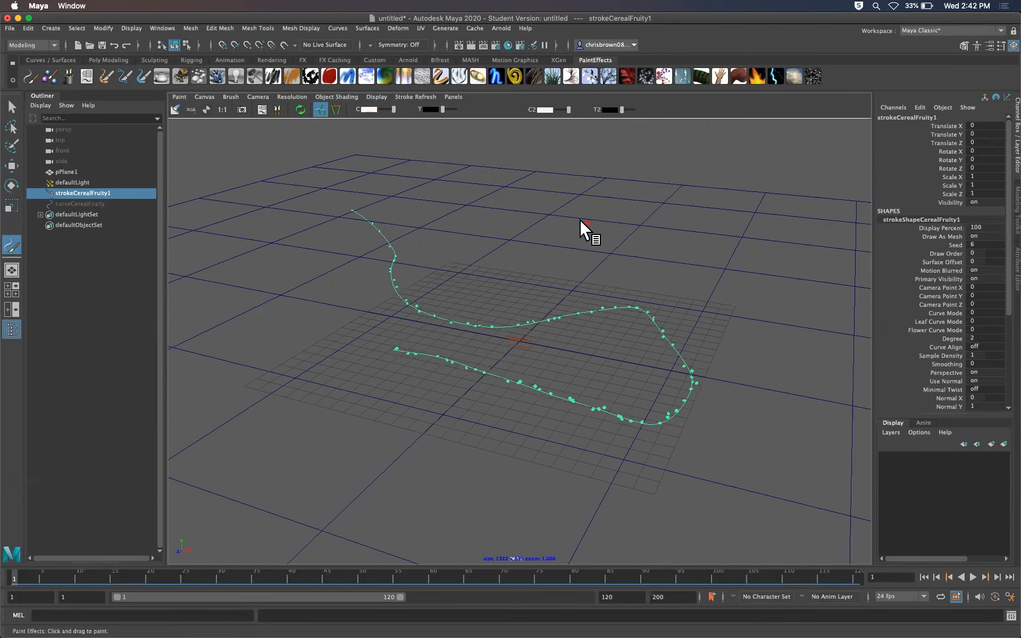
- Switch the view from the Paint Effects panel back to the standard perspective viewport
left_click(177, 96)
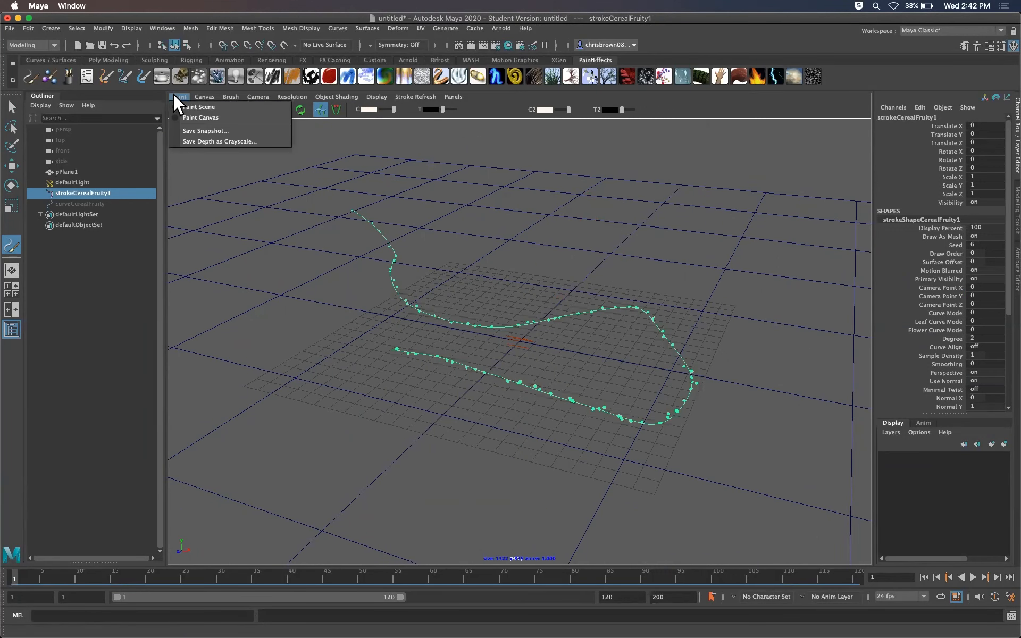
left_click(455, 97)
left_click(454, 96)
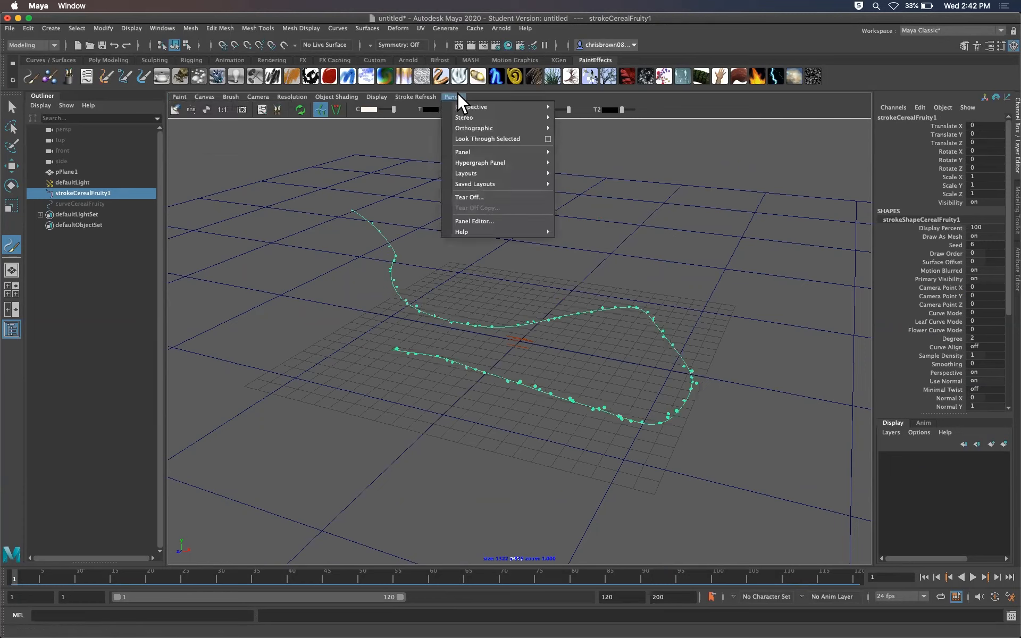
mouse_move(490, 108)
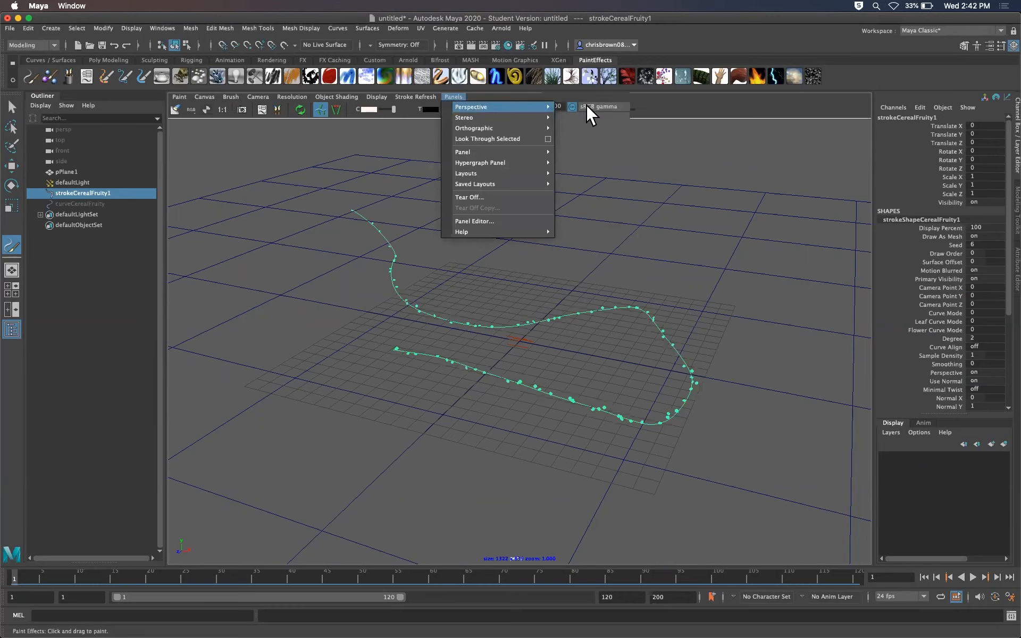
left_click(586, 104)
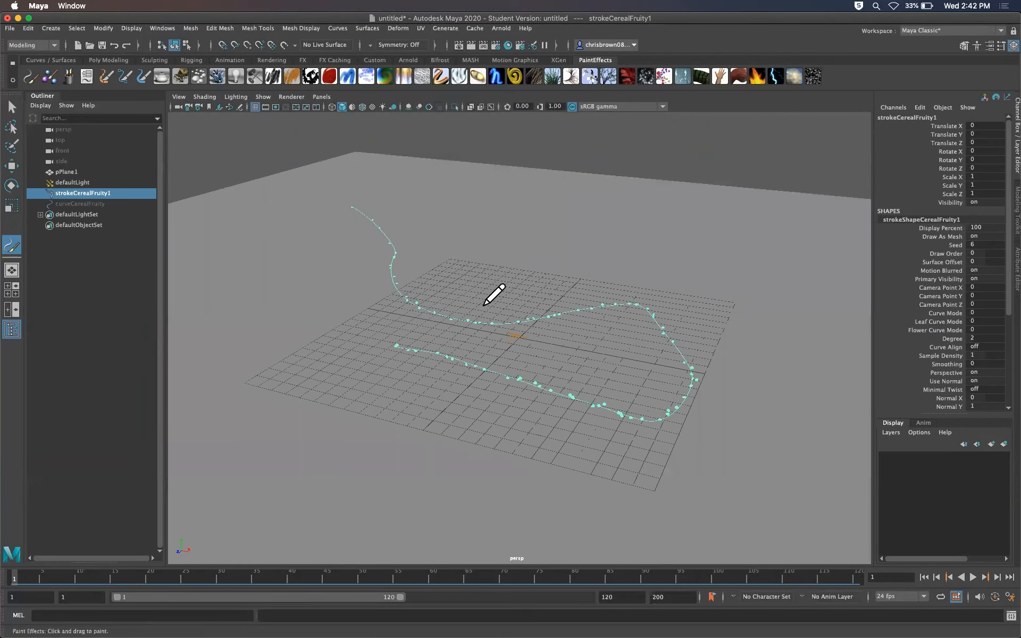
- Paint a second winding cerealFruity stroke along the near-side edge of the grid, beside the first looping stroke
mouse_move(552, 296)
left_mouse_down("alt")
mouse_move(517, 282)
mouse_move(501, 298)
mouse_move(465, 272)
left_mouse_up("alt")
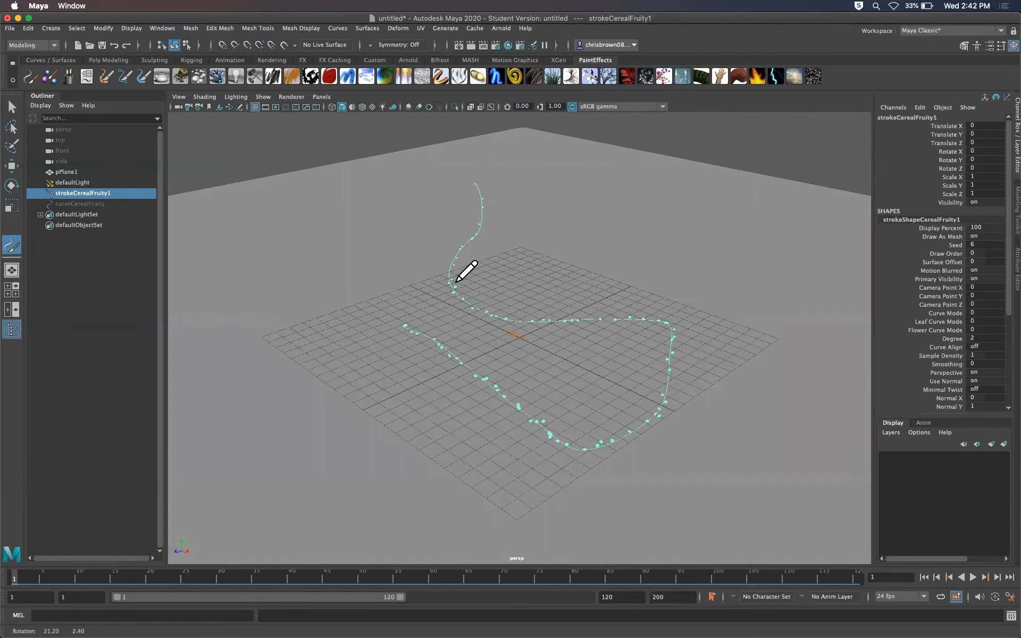
left_click_drag(408, 287, 332, 331)
left_click_drag(443, 483, 456, 500)
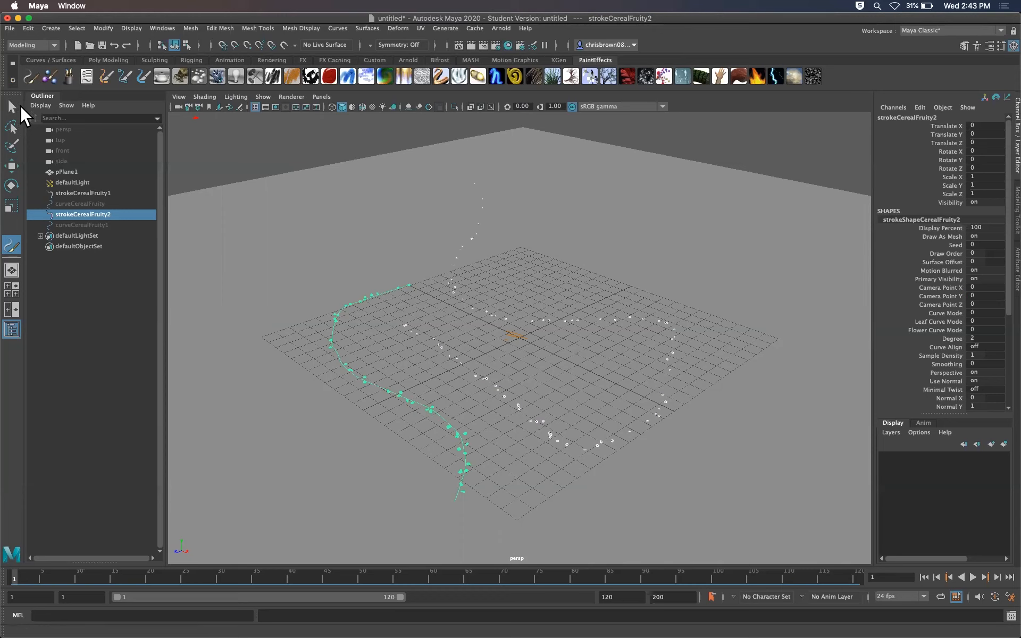
- Browse the shelf files offered in Load Shelf and close the dialog without loading one
left_click(12, 80)
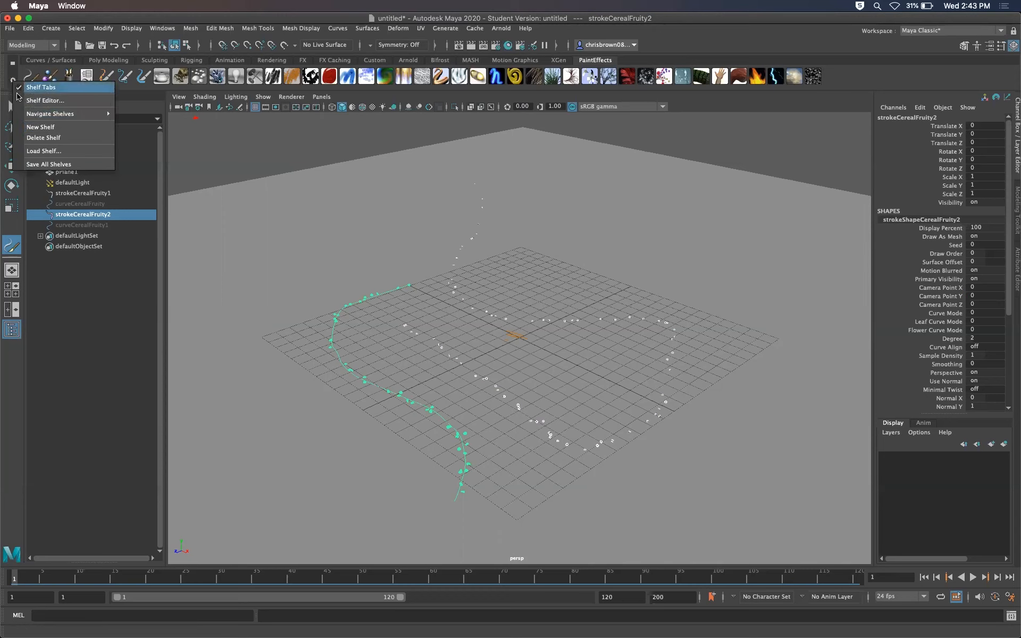
left_click(45, 151)
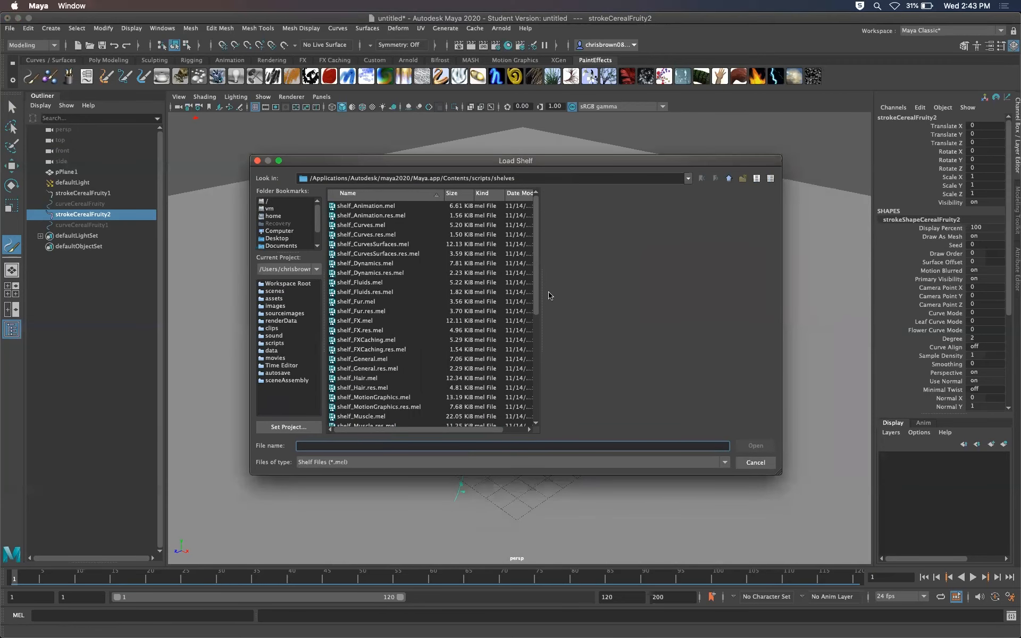
scroll(420, 380, "down", 5)
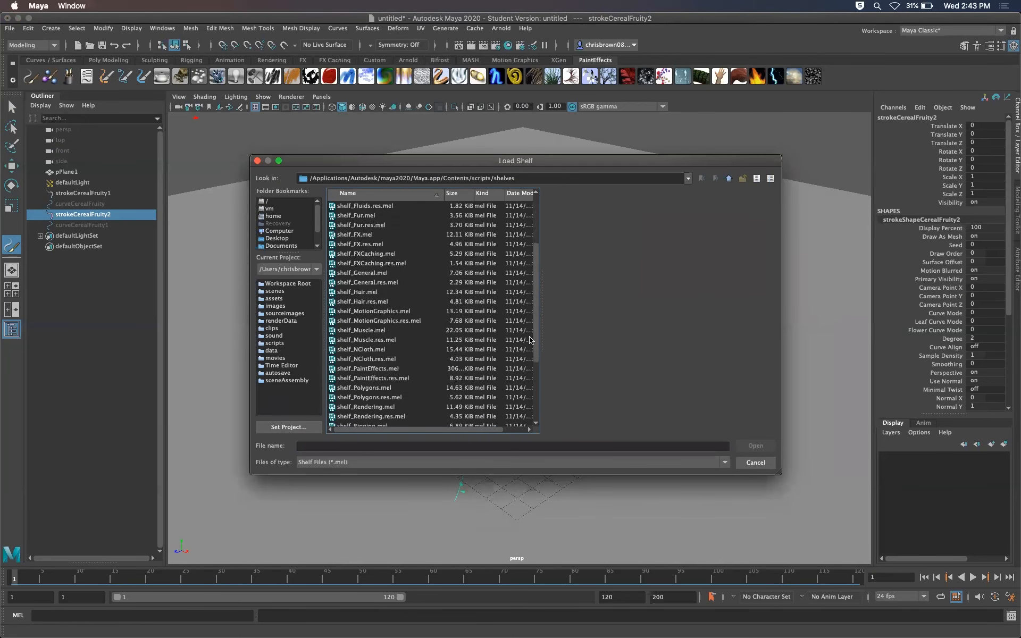
left_click(755, 463)
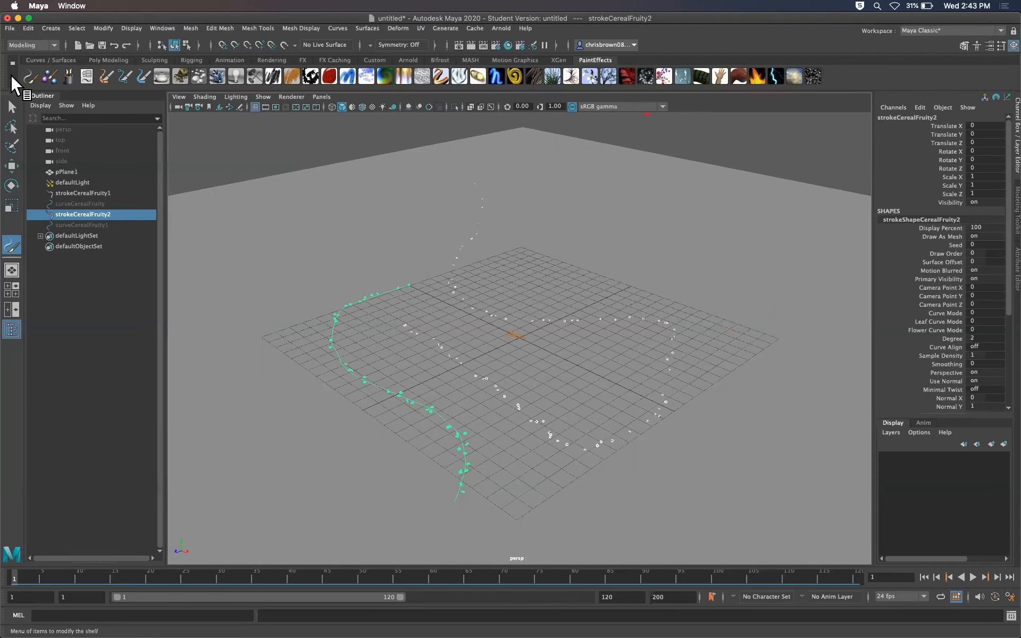
- Try to create a new shelf whose name is a possessive first name, a space and Tools
left_click(12, 80)
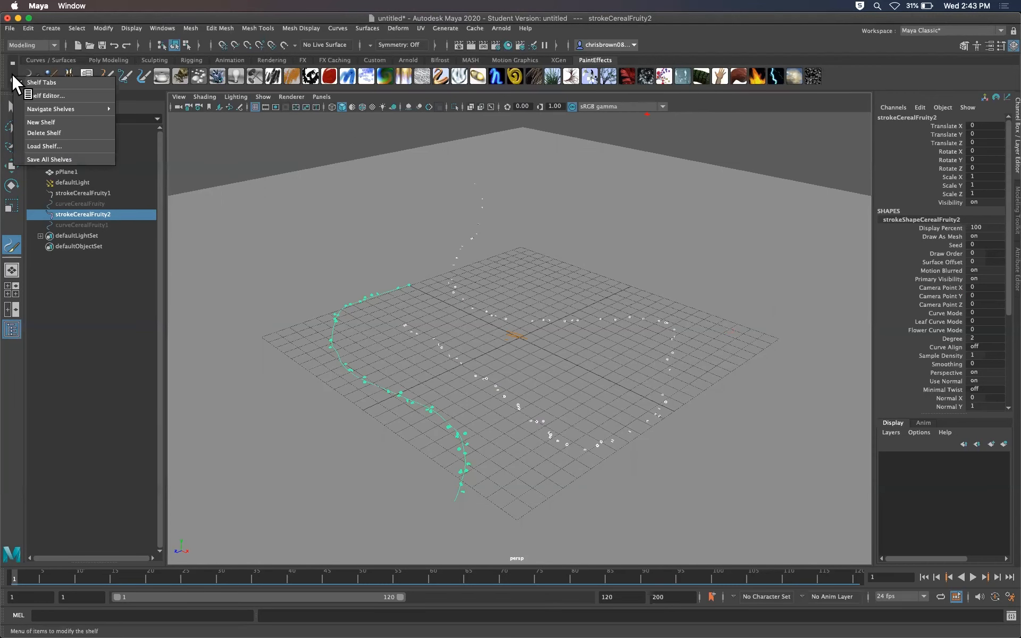
left_click(60, 124)
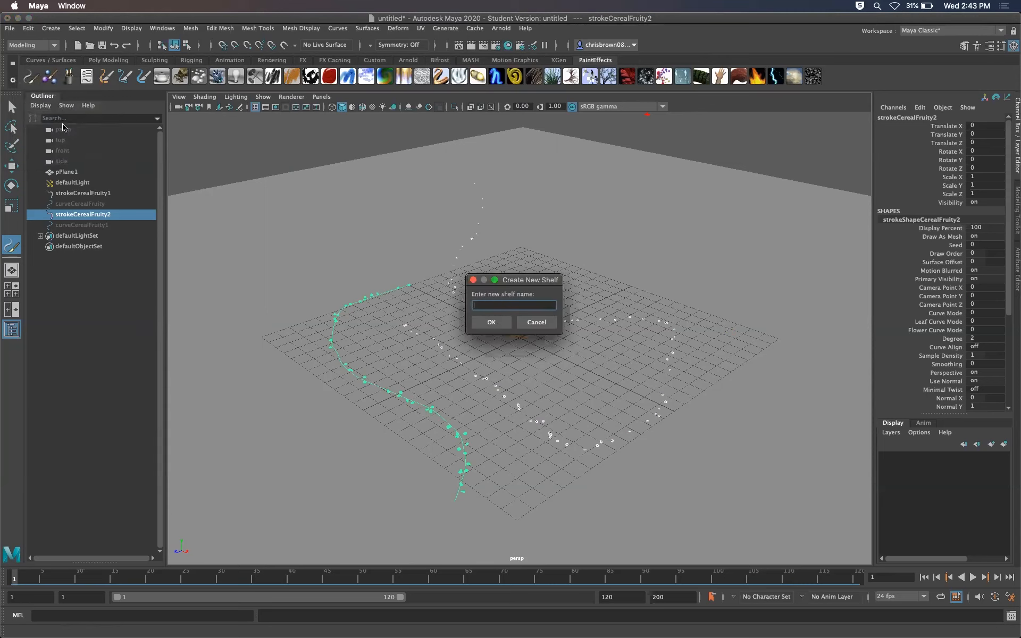
type("Chris's Tools")
key("Return")
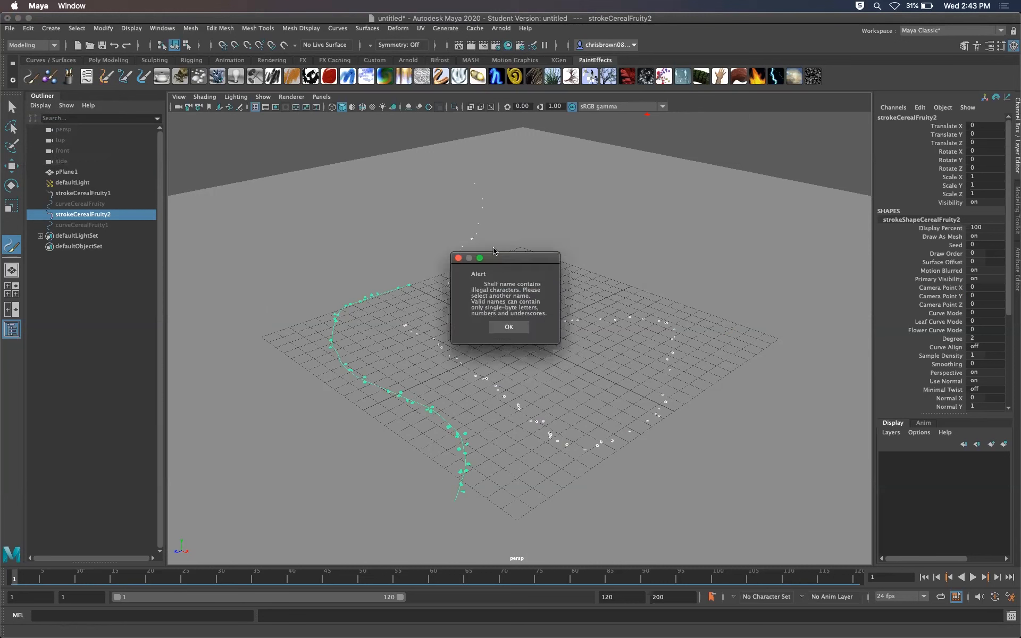
left_click(511, 327)
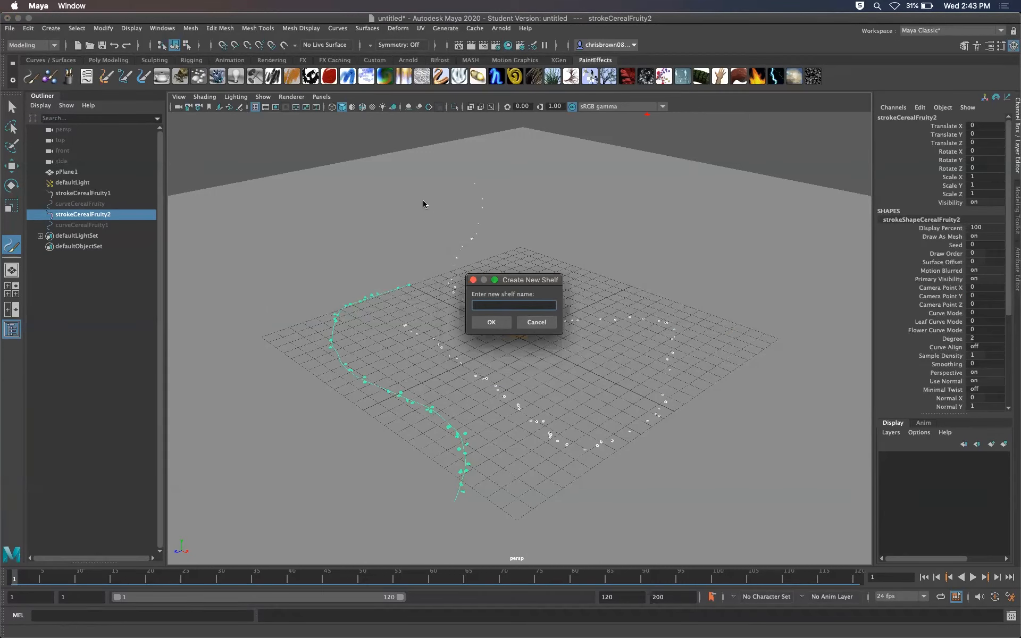
- Create the shelf under the owner's first name joined directly to Tools, and add the Move tool to it
type("ChrisTools")
key("Return")
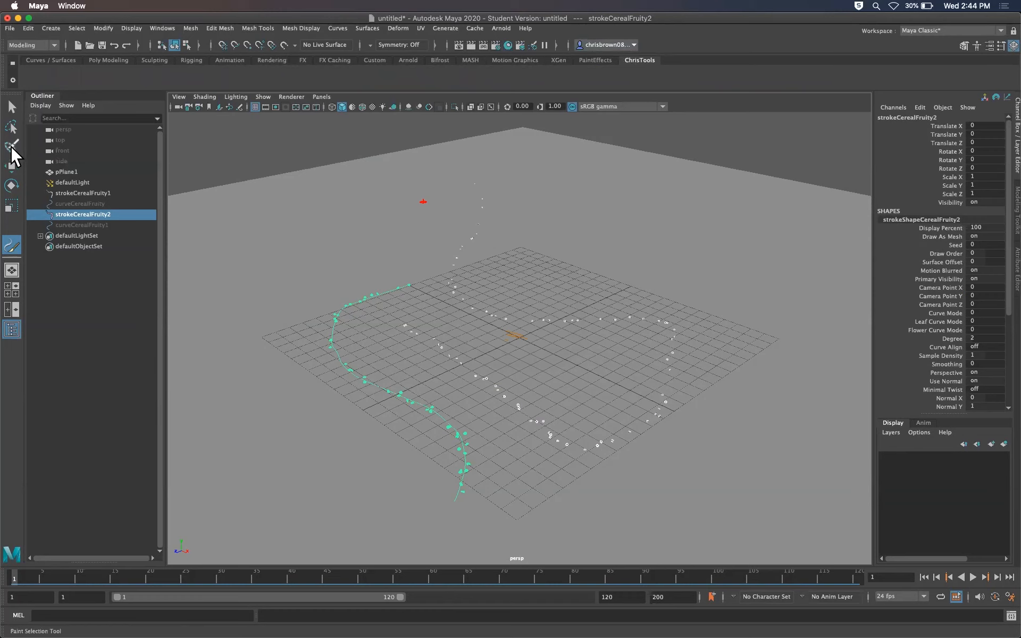
middle_click_drag(10, 164, 242, 72)
- Delete the newly created custom tools shelf
left_click(13, 83)
left_click(40, 138)
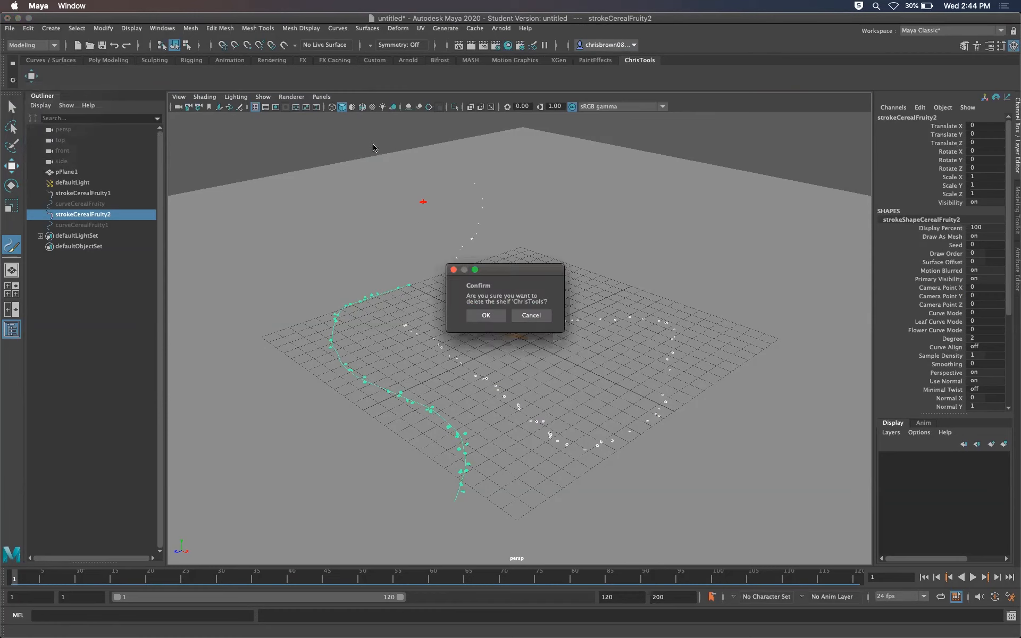
left_click(486, 315)
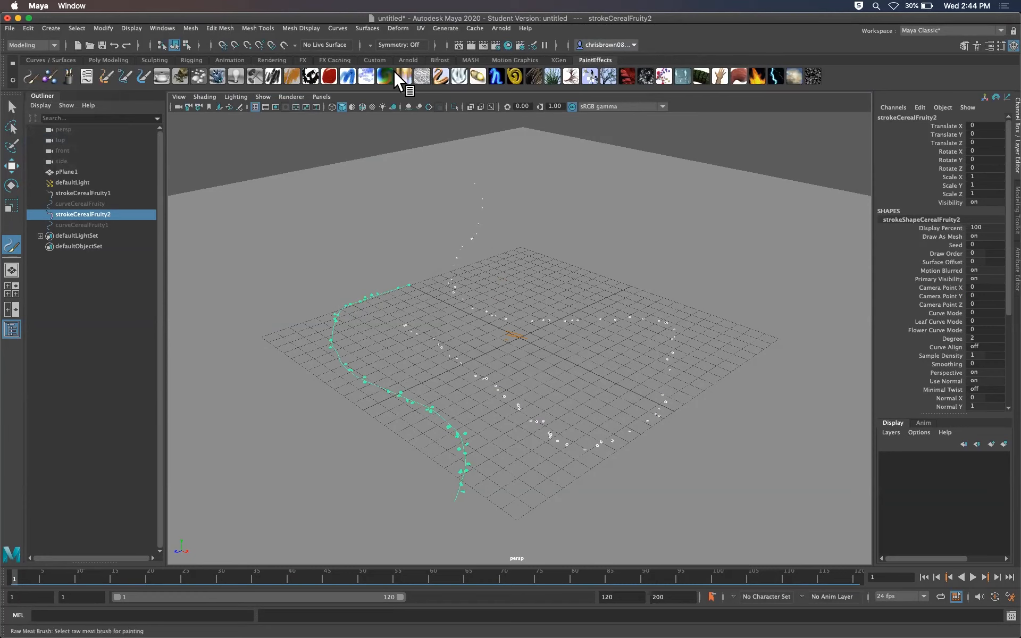
- Activate the Paint Effects tool and review its stroke settings
left_click(31, 75)
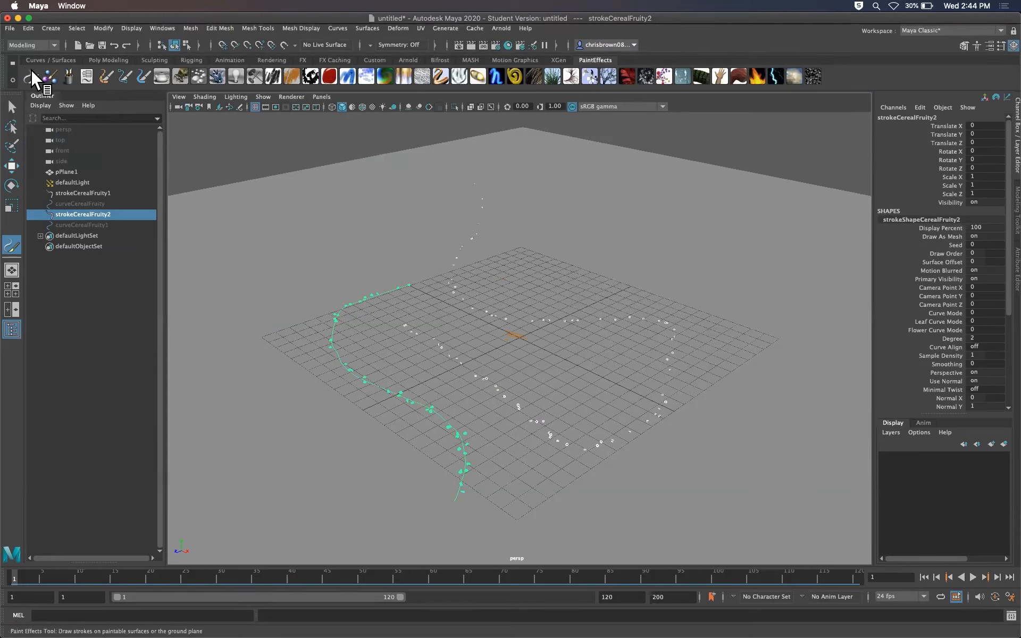
left_click(445, 27)
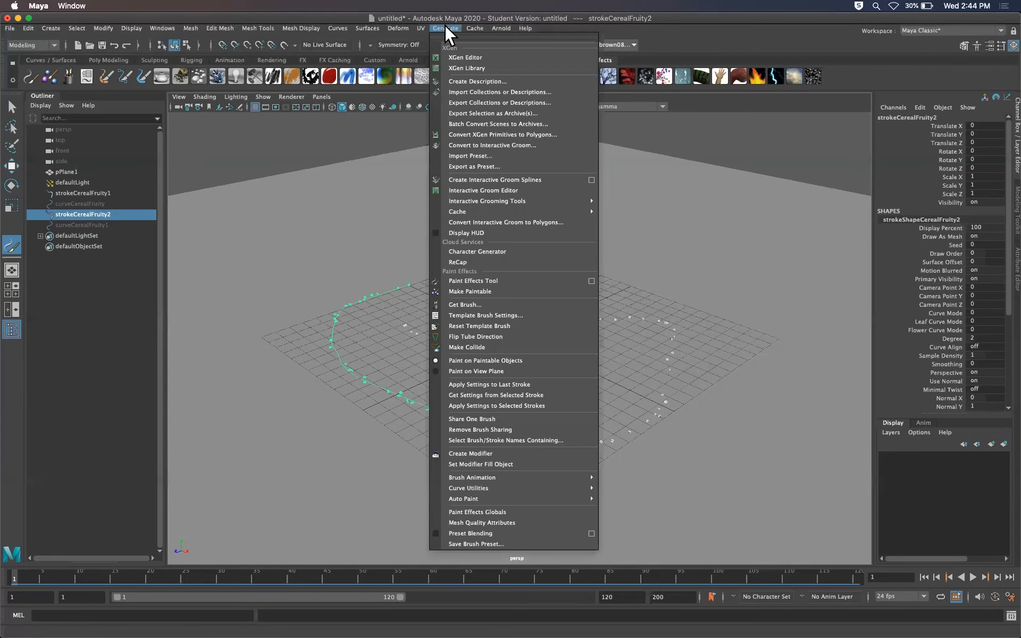
left_click(591, 281)
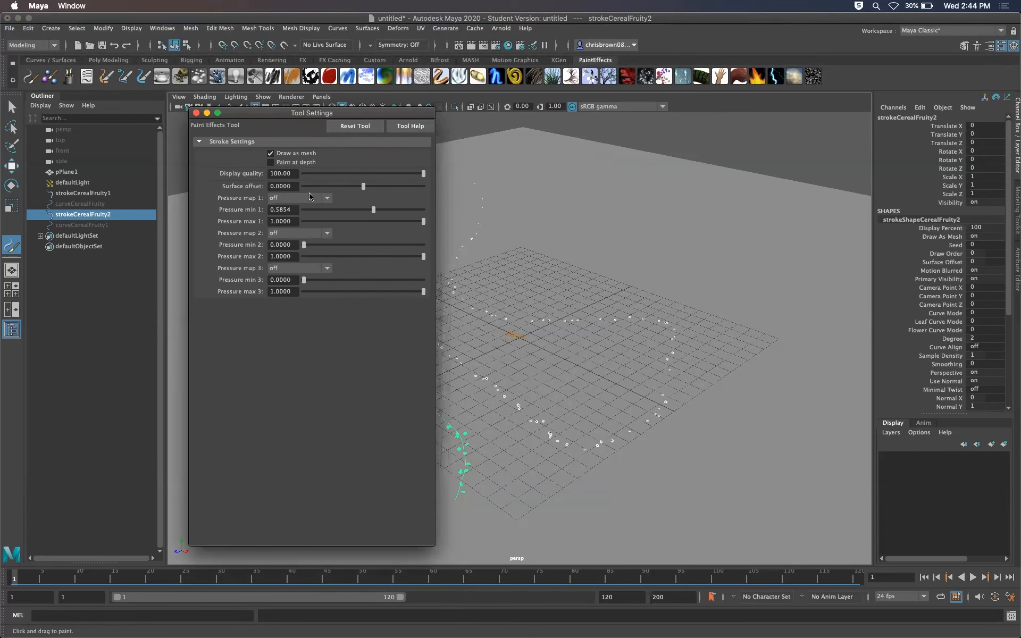
left_click(196, 113)
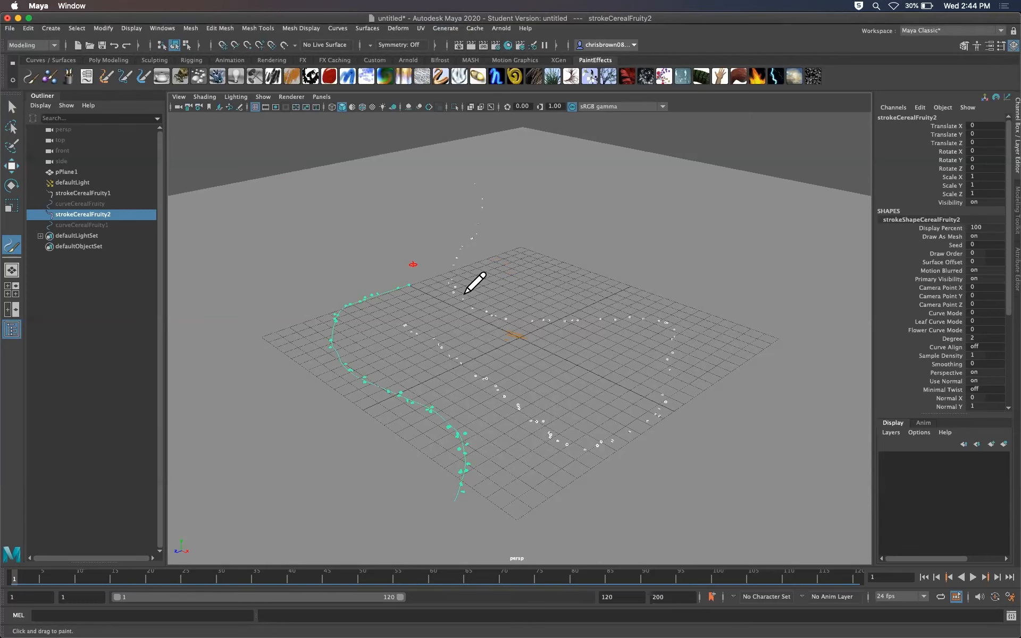
- Enlarge the brush and paint a stroke of large fruity cereal rings across the grid and out over the plane
mouse_move(569, 355)
left_mouse_down("alt")
mouse_move(547, 353)
mouse_move(576, 367)
mouse_move(570, 360)
left_mouse_up("alt")
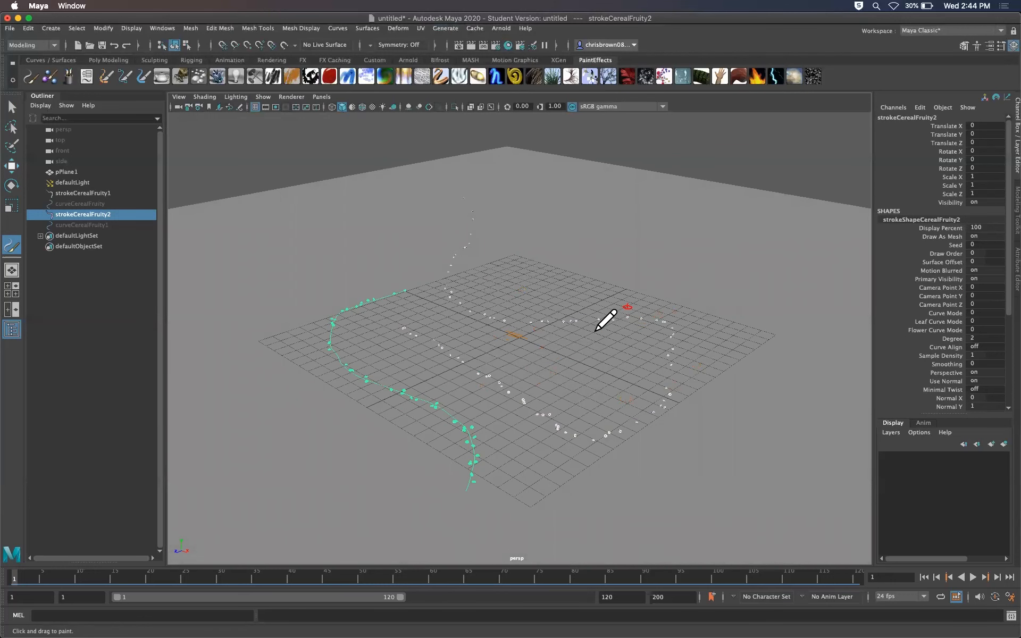
left_click_drag(591, 367, 670, 372)
mouse_move(405, 330)
left_mouse_down()
mouse_move(478, 351)
mouse_move(639, 348)
mouse_move(796, 270)
mouse_move(775, 206)
mouse_move(760, 204)
left_mouse_up()
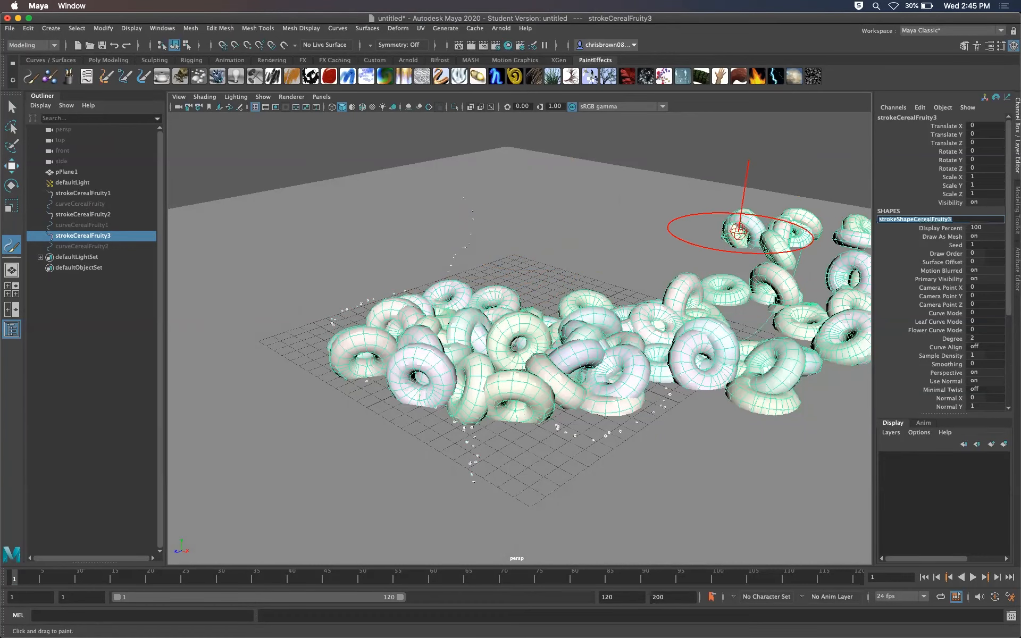
- Look through the Paint Effects example brush folders in the Content Browser, including Airbrush, and close it
mouse_move(1020, 234)
left_mouse_down()
mouse_move(431, 180)
mouse_move(392, 156)
left_mouse_up()
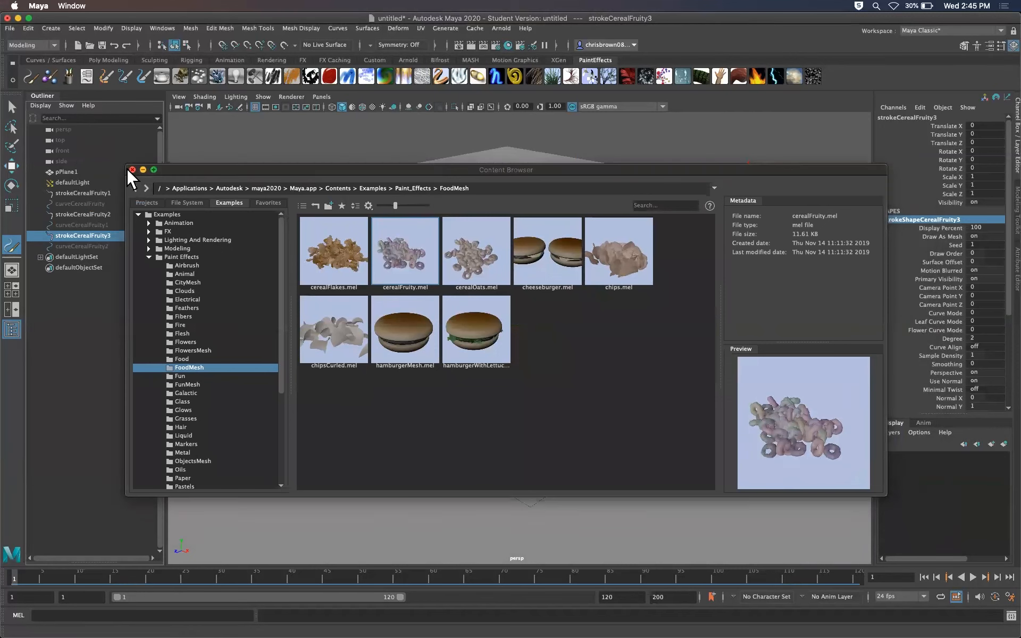
left_click(132, 169)
left_click(70, 77)
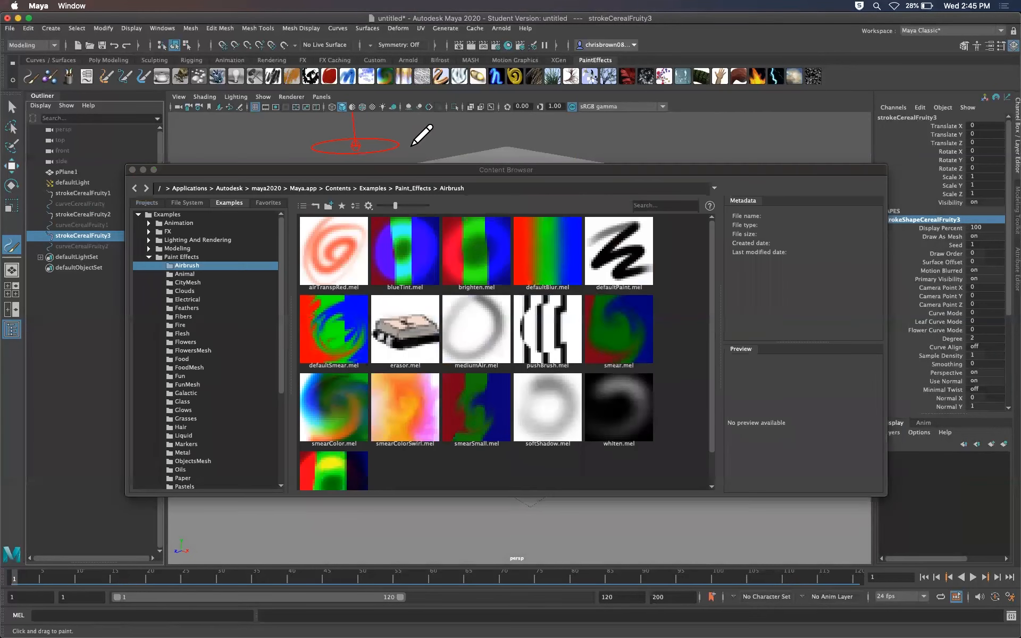
left_click_drag(534, 172, 491, 185)
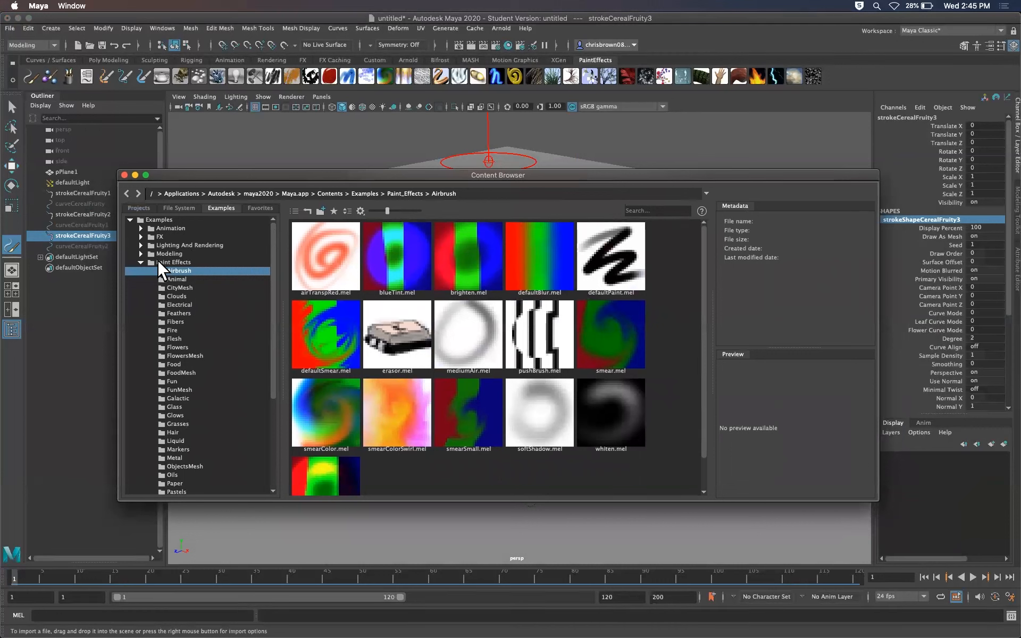
left_click_drag(272, 280, 269, 305)
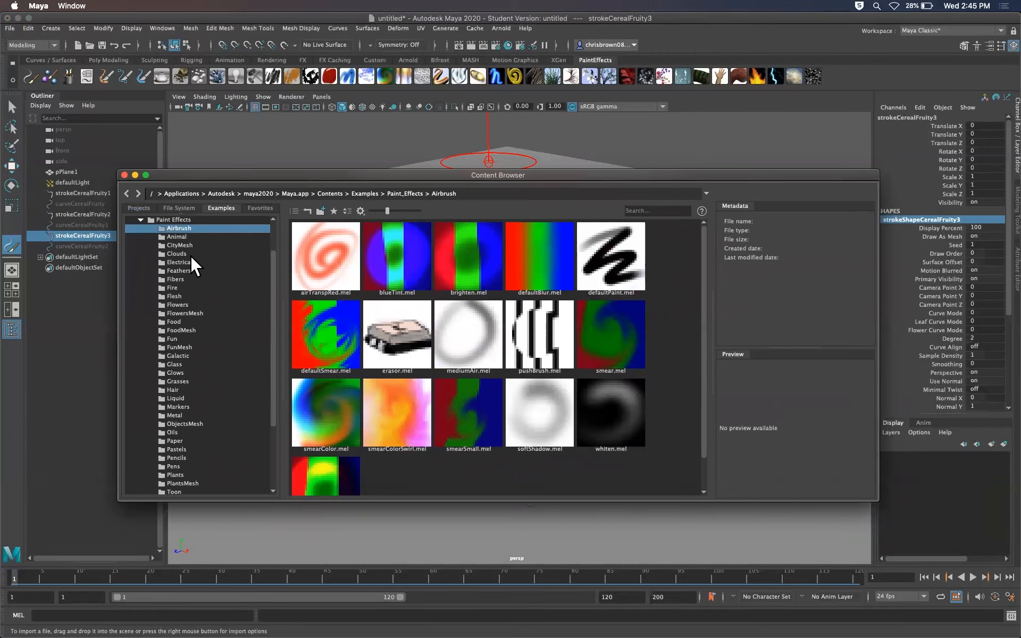
mouse_move(272, 347)
left_mouse_down()
mouse_move(264, 399)
mouse_move(279, 323)
left_mouse_up()
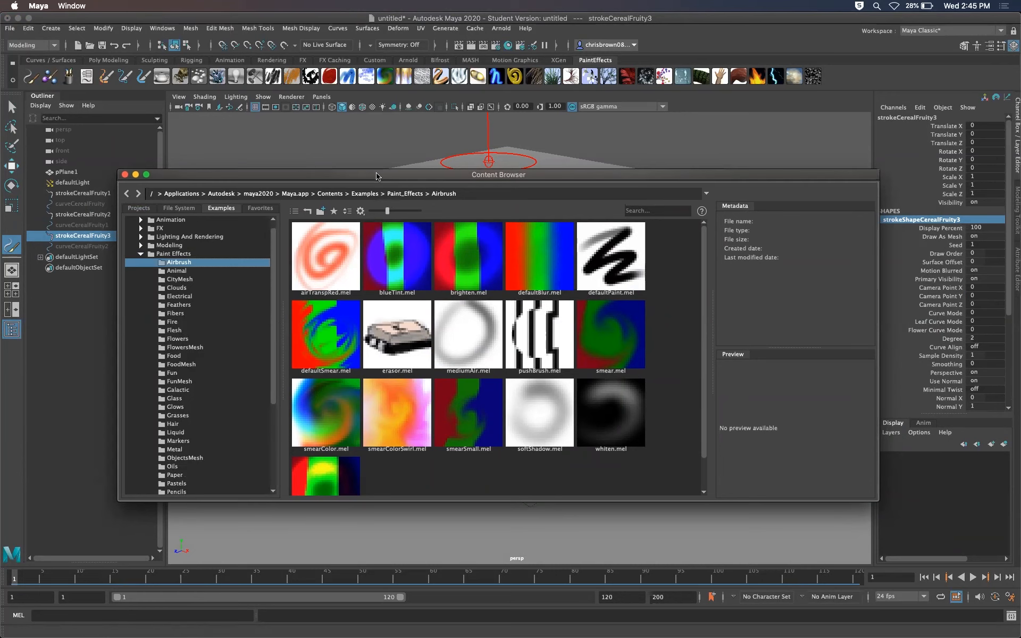
left_click_drag(288, 180, 341, 180)
left_click(176, 174)
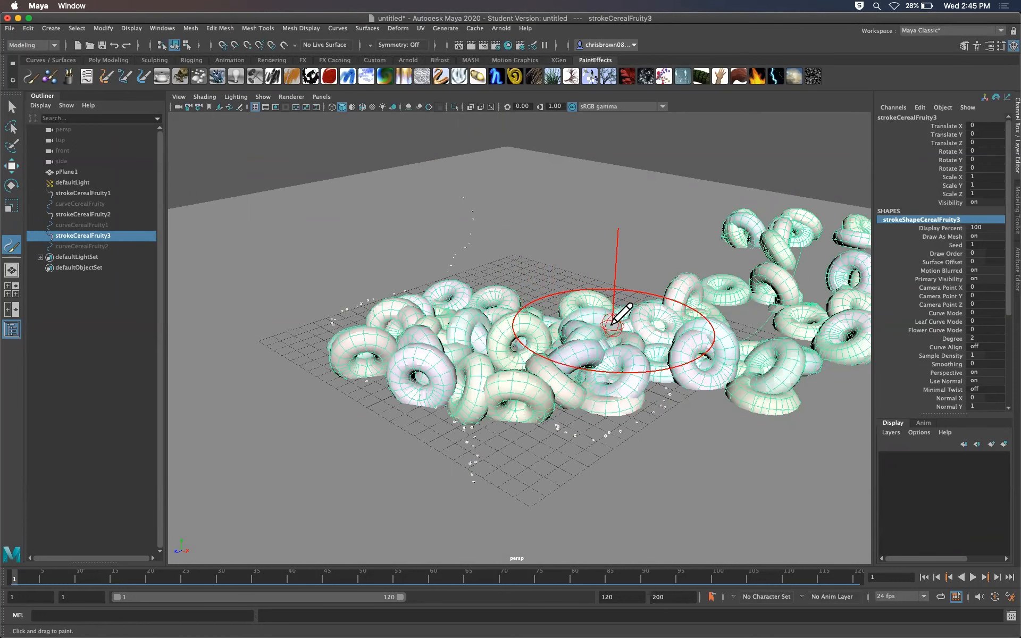
- Undock the toolbox as a floating window and switch to the Select tool
left_click_drag(77, 161, 35, 130)
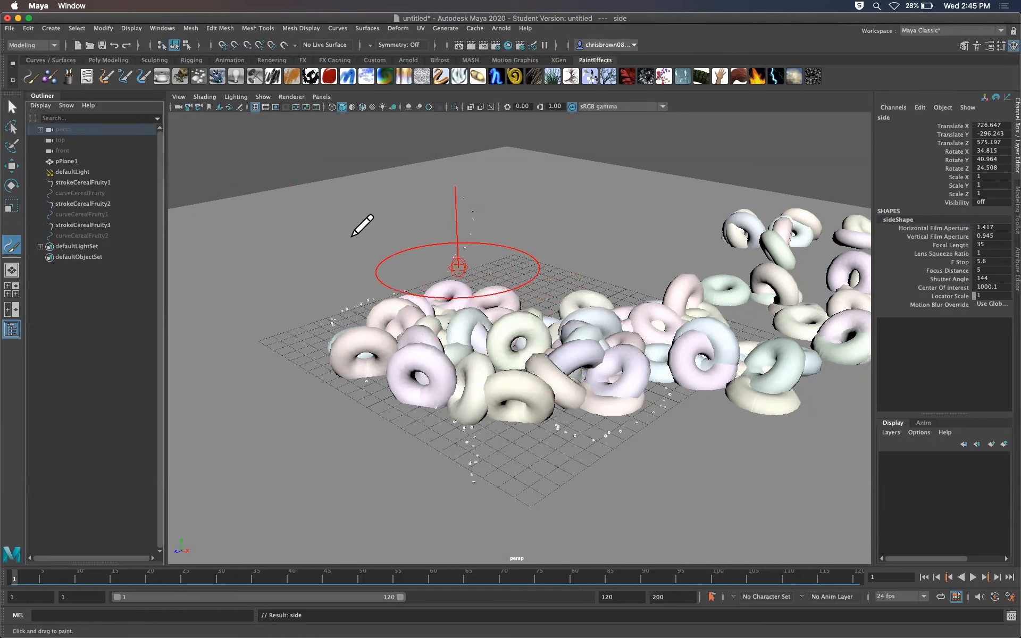
left_click_drag(18, 94, 35, 117)
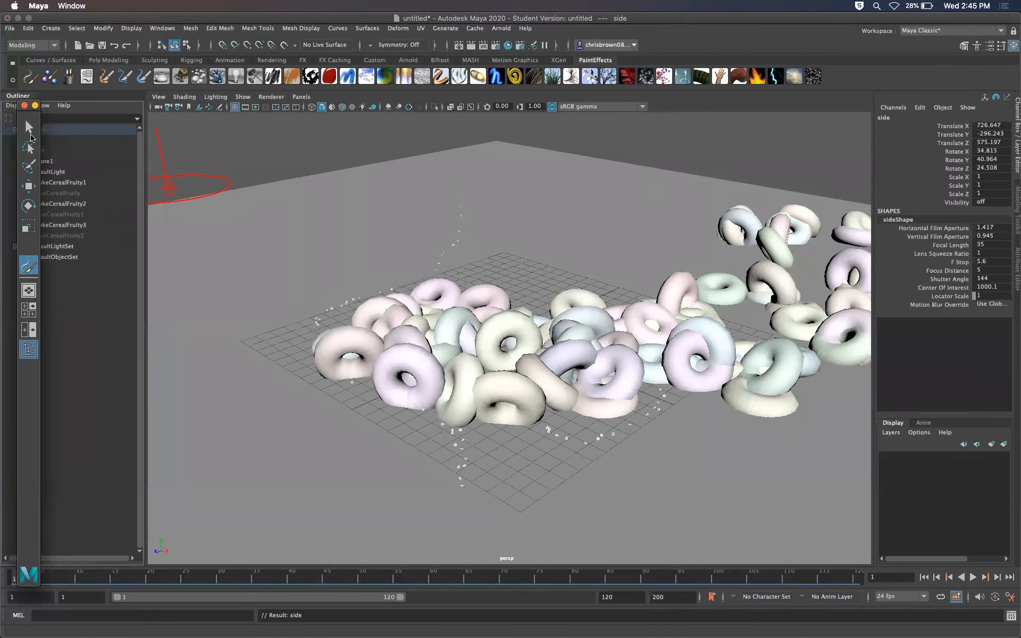
left_click(29, 128)
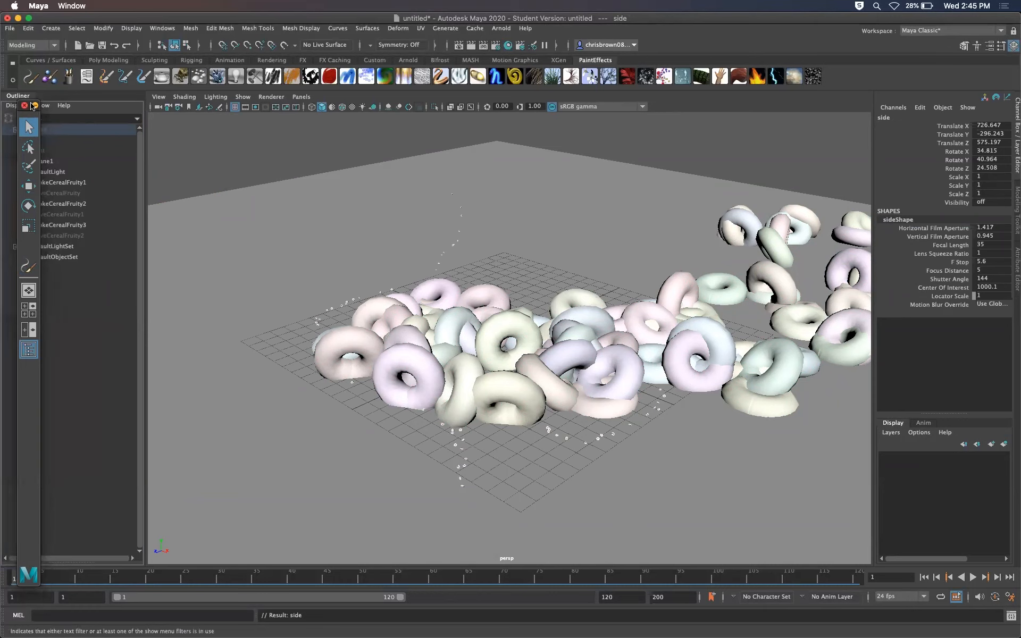
- Delete the large-ring cereal stroke, strokeCerealFruity3, from the scene and select the ground plane
left_click_drag(12, 193, 14, 225)
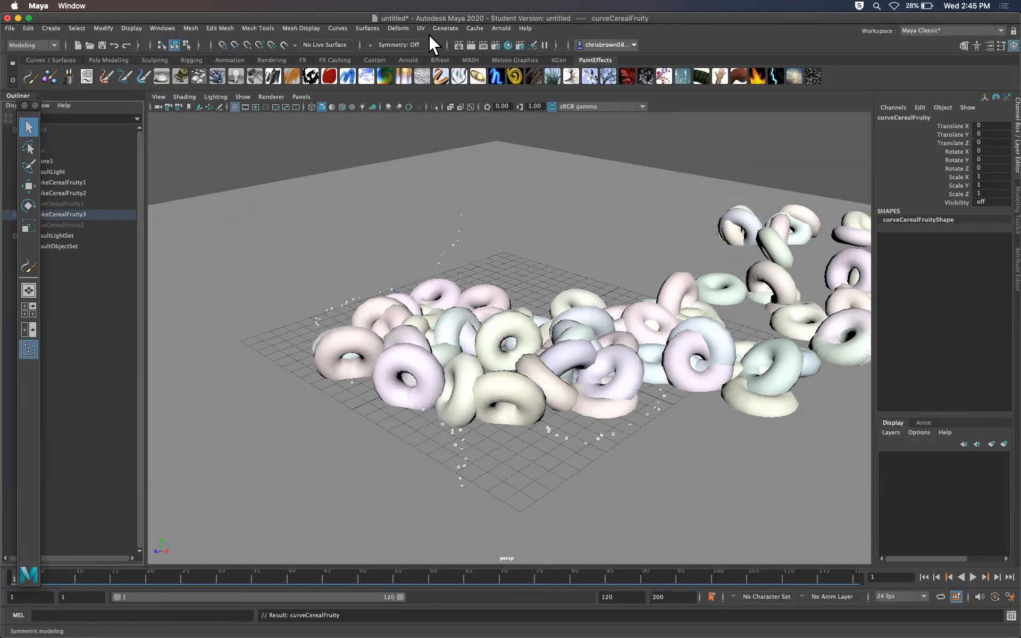
left_click(445, 27)
left_click(341, 207)
left_click(567, 326)
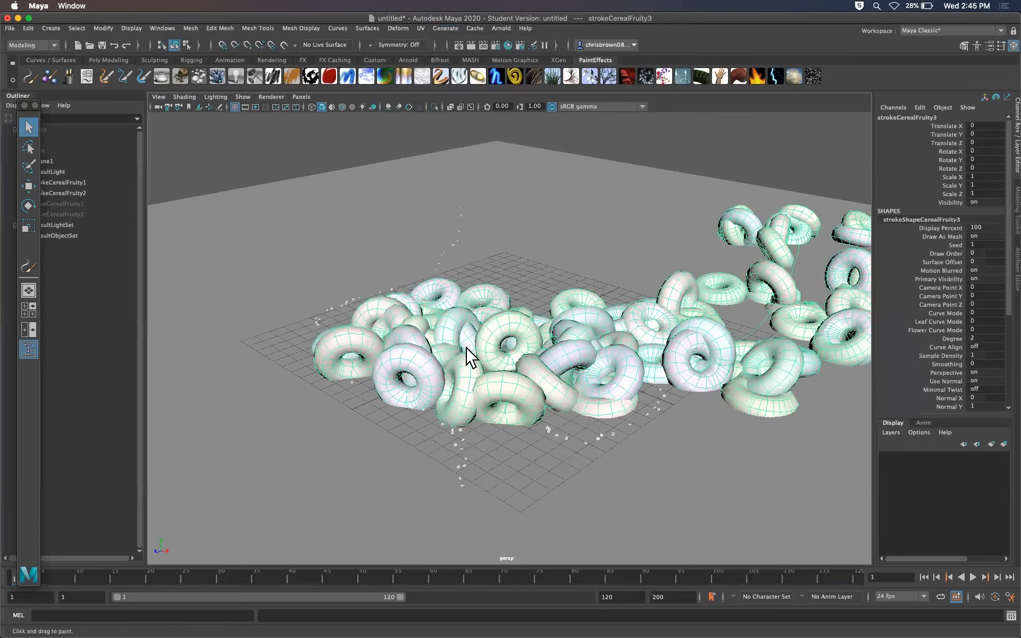
key("Delete")
left_click(569, 434)
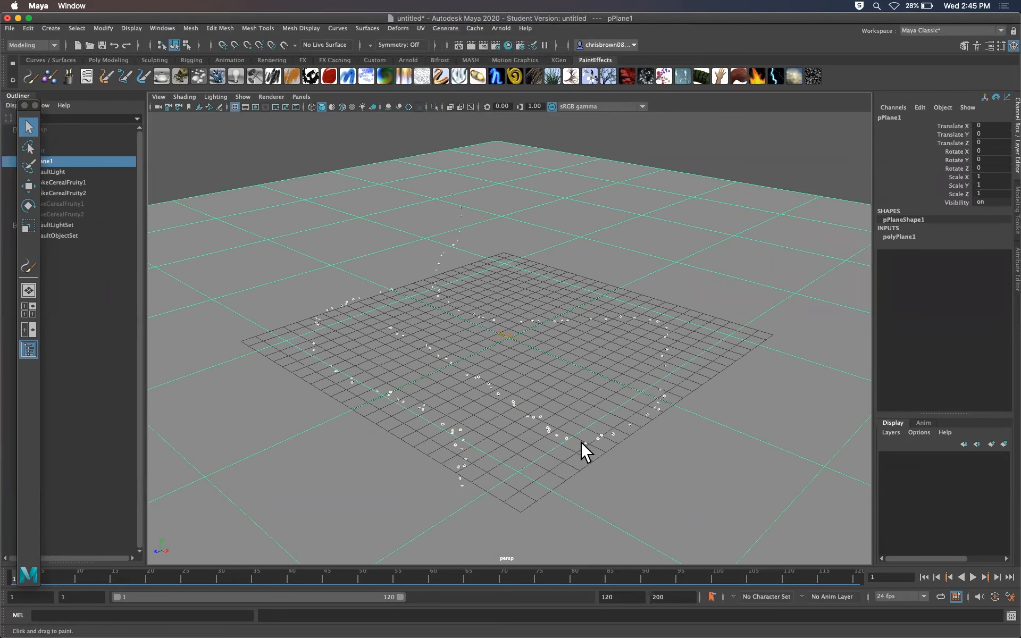
- Delete the remaining fruity cereal strokes and their leftover curves from the scene, and clear the floating toolbox out of the way
left_click(583, 441)
key("Delete")
left_click_drag(30, 105, 1020, 61)
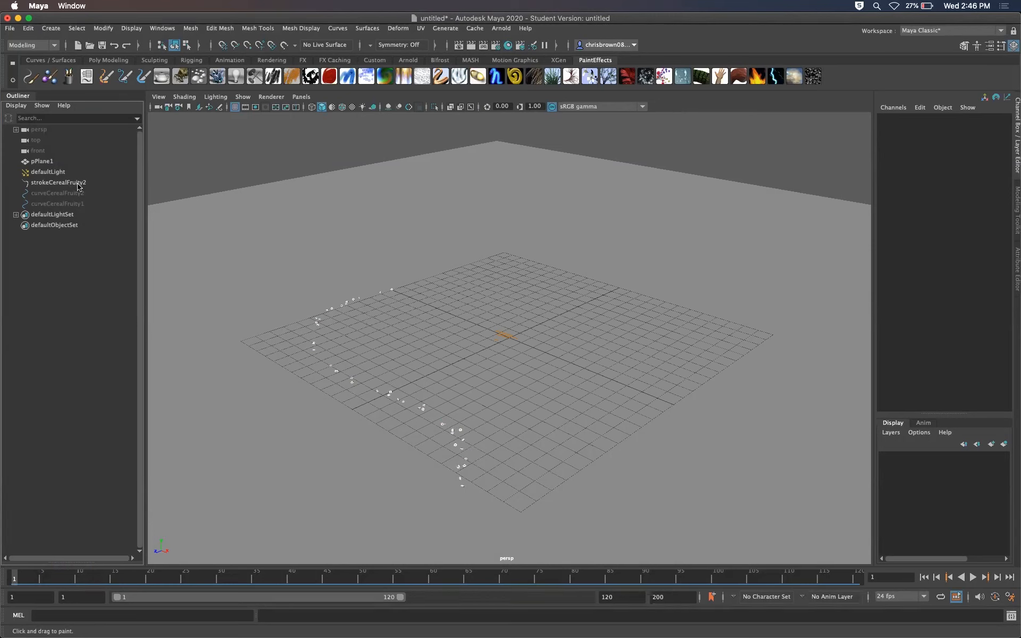
left_click(62, 182)
key("Delete")
left_click(62, 182)
key("Delete")
left_click(63, 182)
key("Delete")
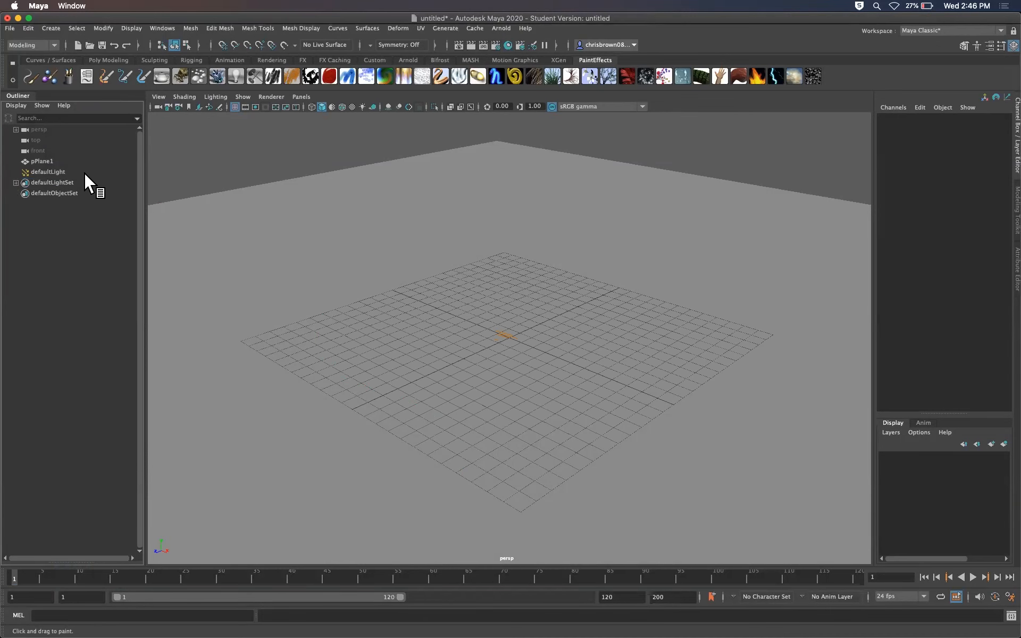
- Check which objects remain by selecting the ground plane and the default light in turn, and clear the selection
left_click(51, 159)
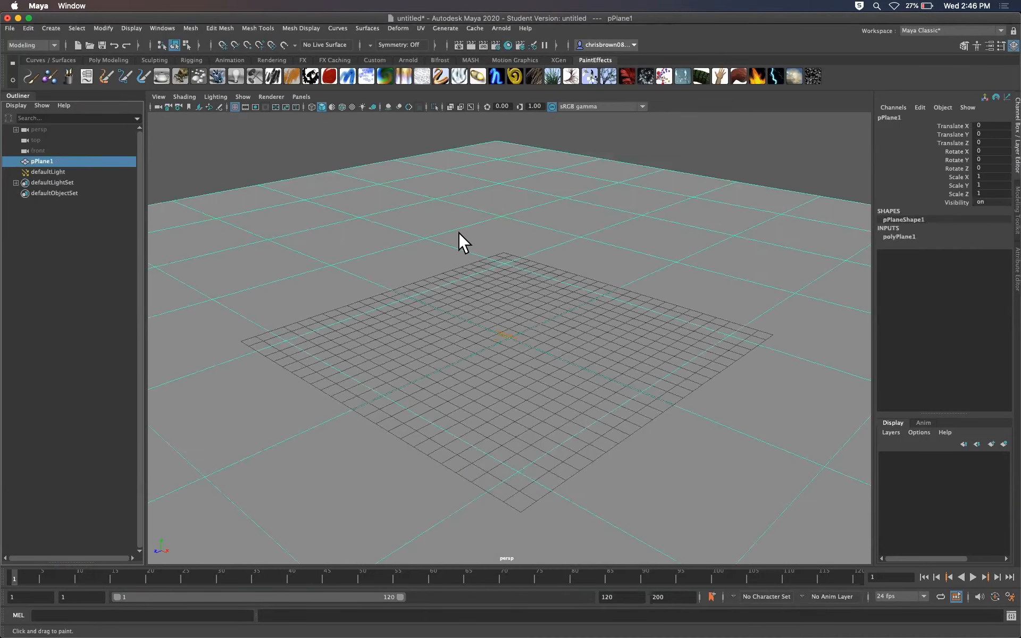
left_click(377, 136)
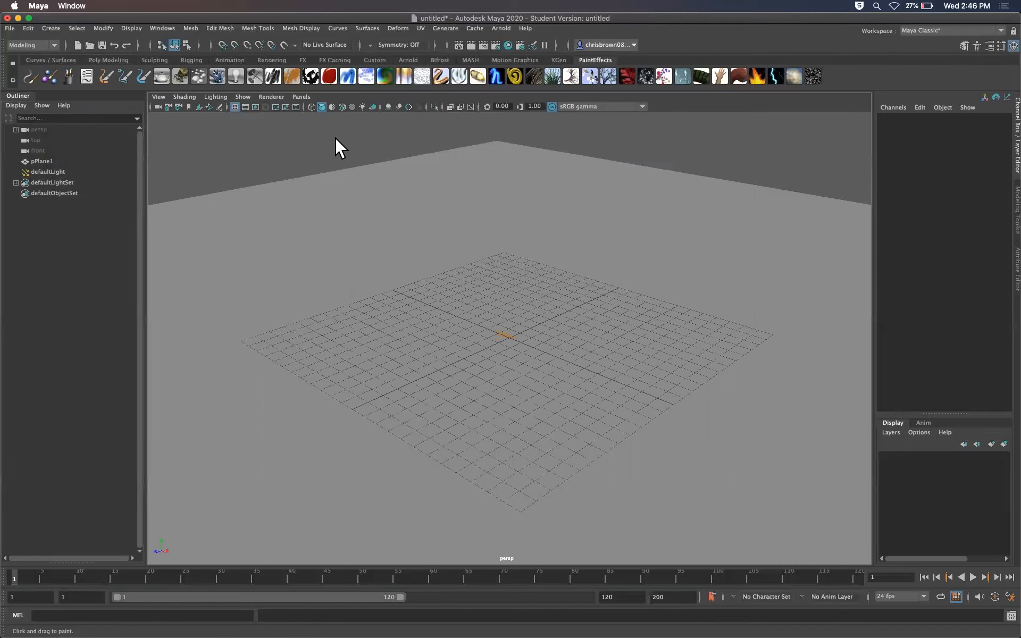
left_click(505, 332)
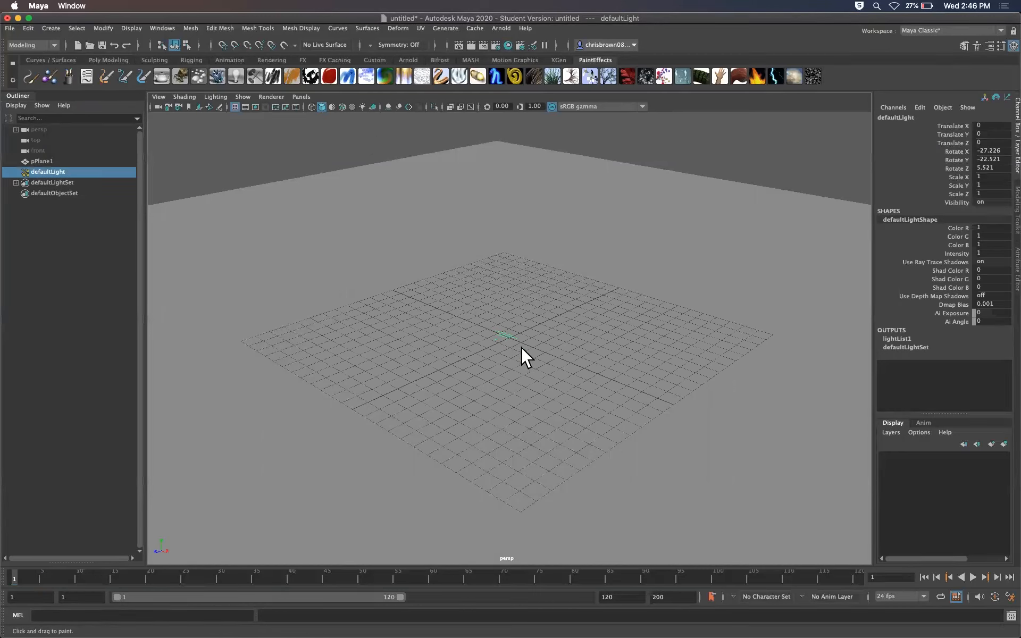
left_click(308, 149)
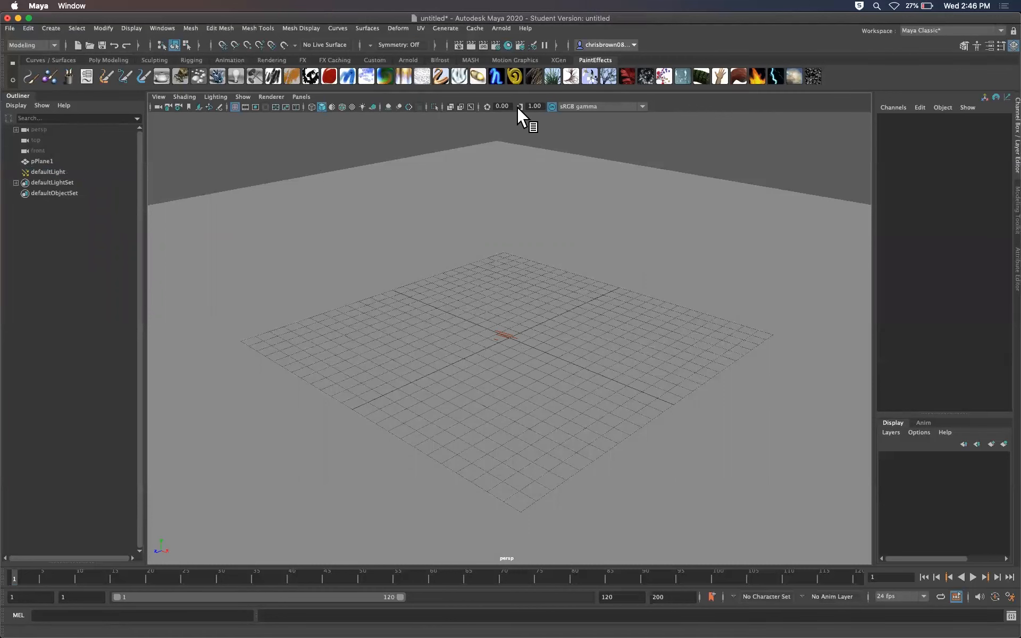
- Add an Arnold Physical Sky light to the scene and delete the default light
left_click(495, 24)
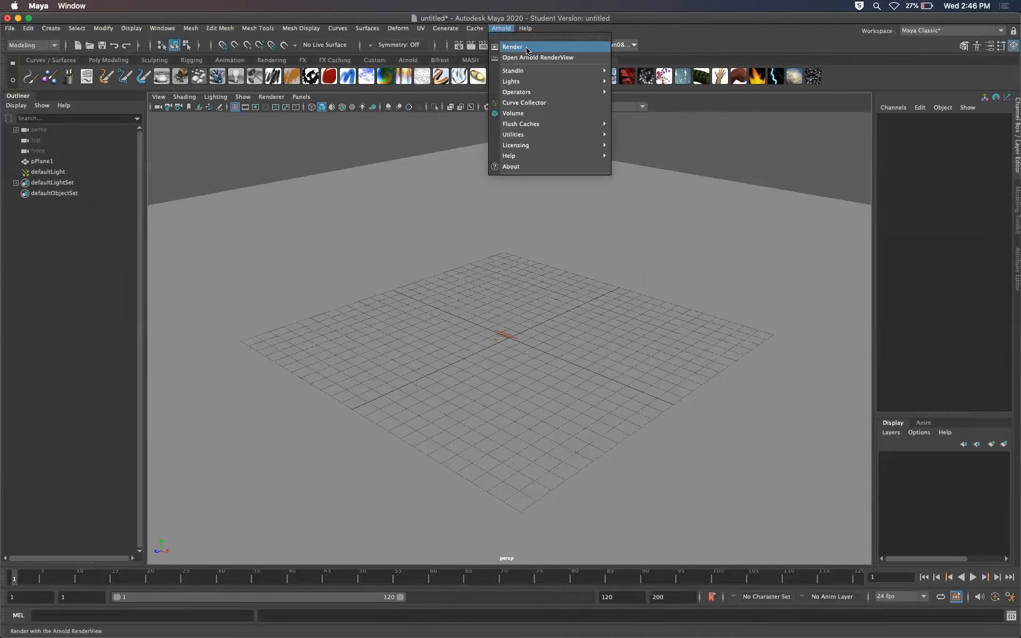
mouse_move(557, 82)
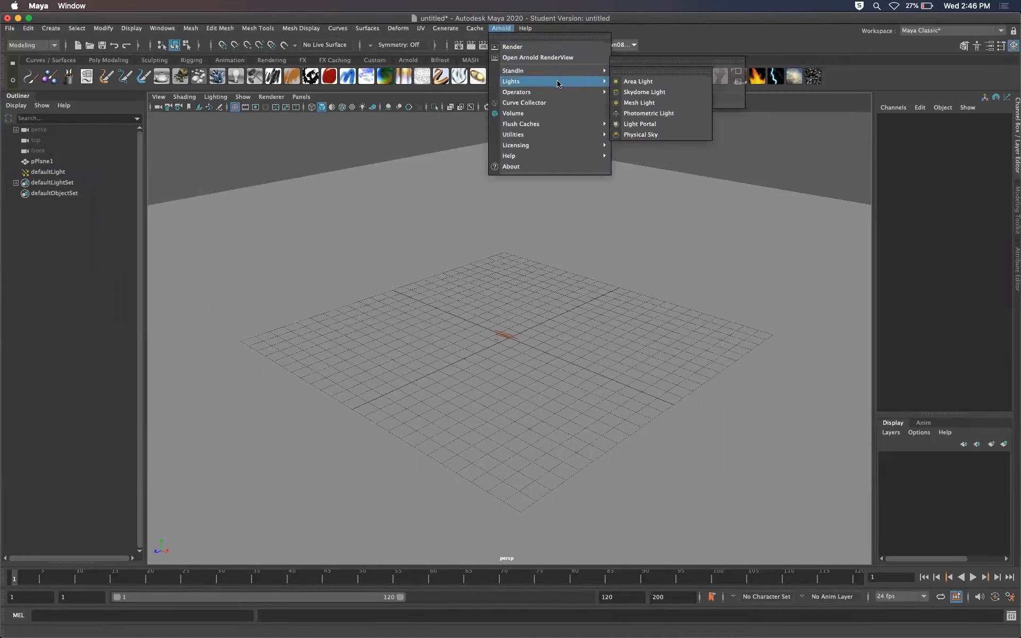
left_click(641, 134)
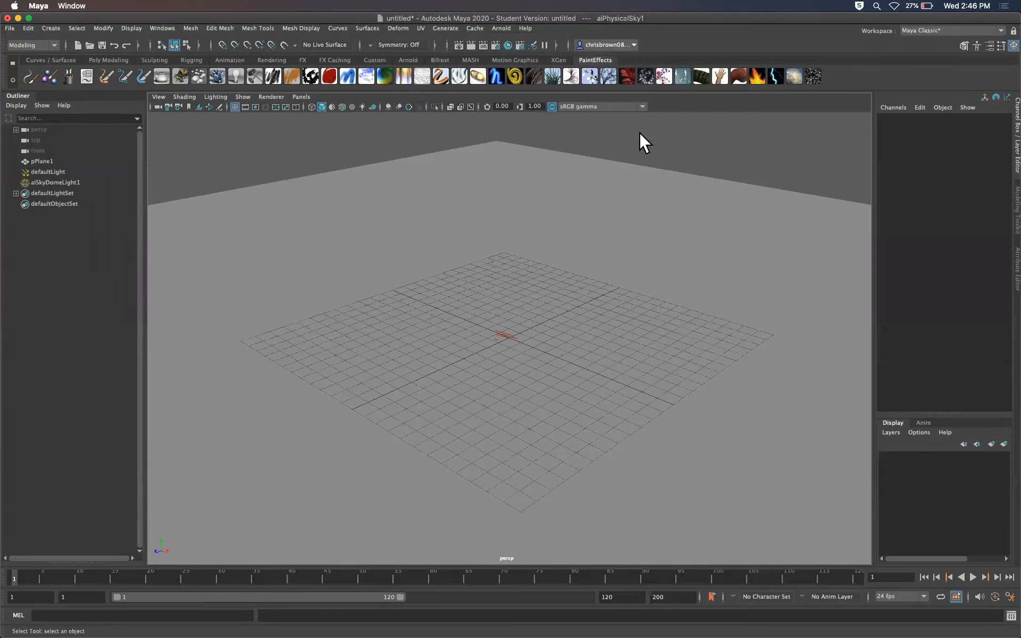
left_click(53, 169)
key("Delete")
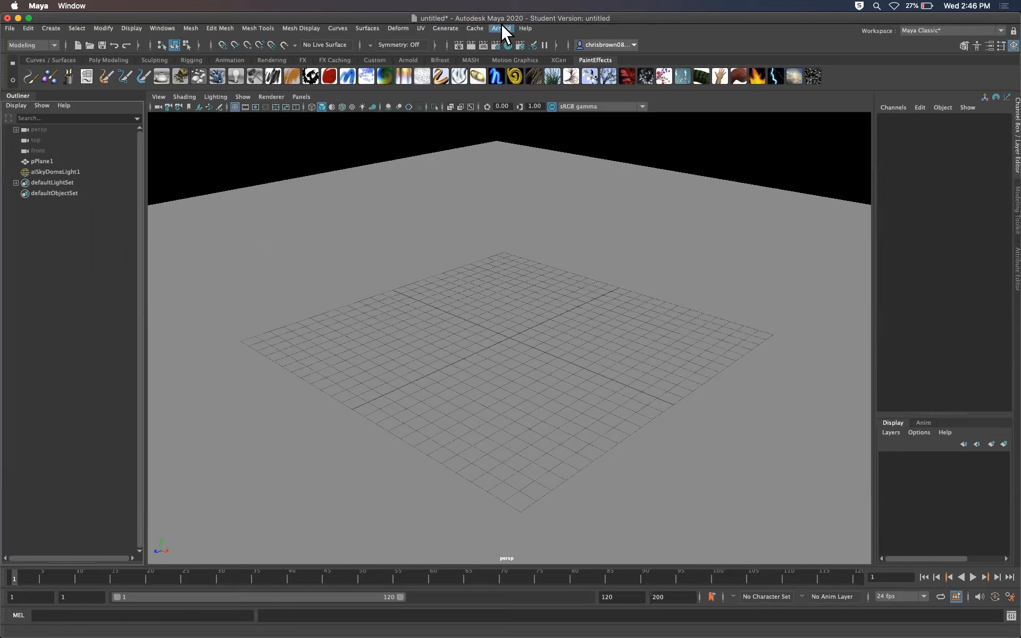
- Test-render the sky-lit ground plane with Arnold and close the render window
left_click(460, 46)
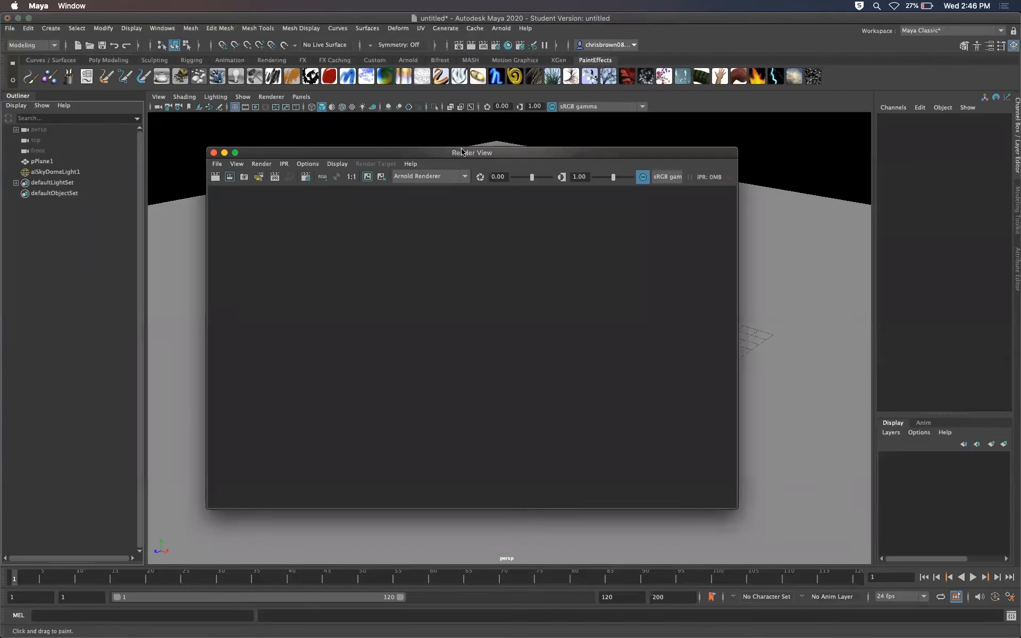
left_click(471, 45)
left_click_drag(467, 143, 538, 141)
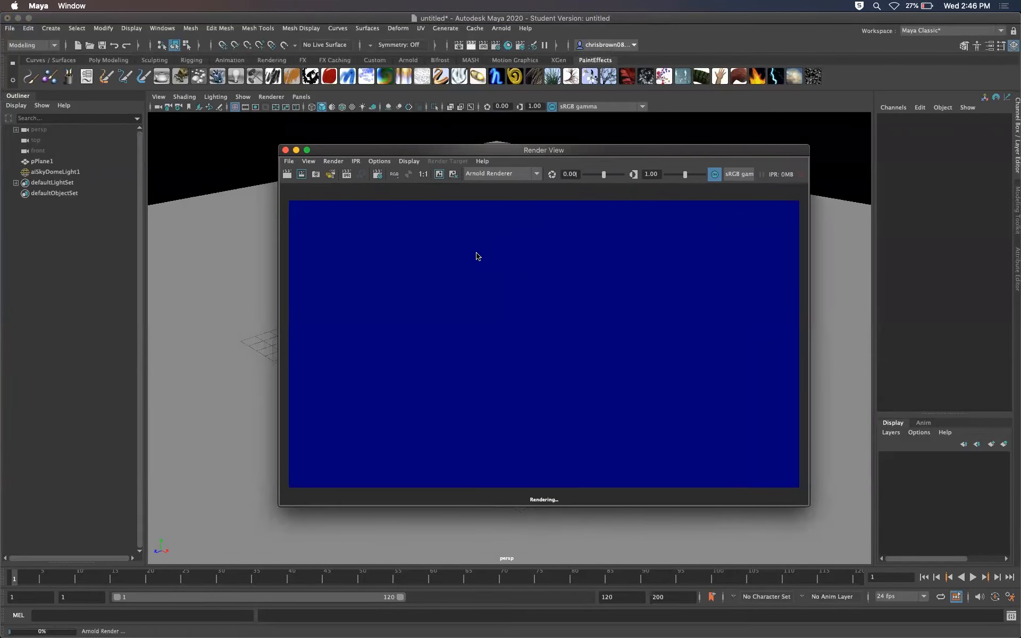
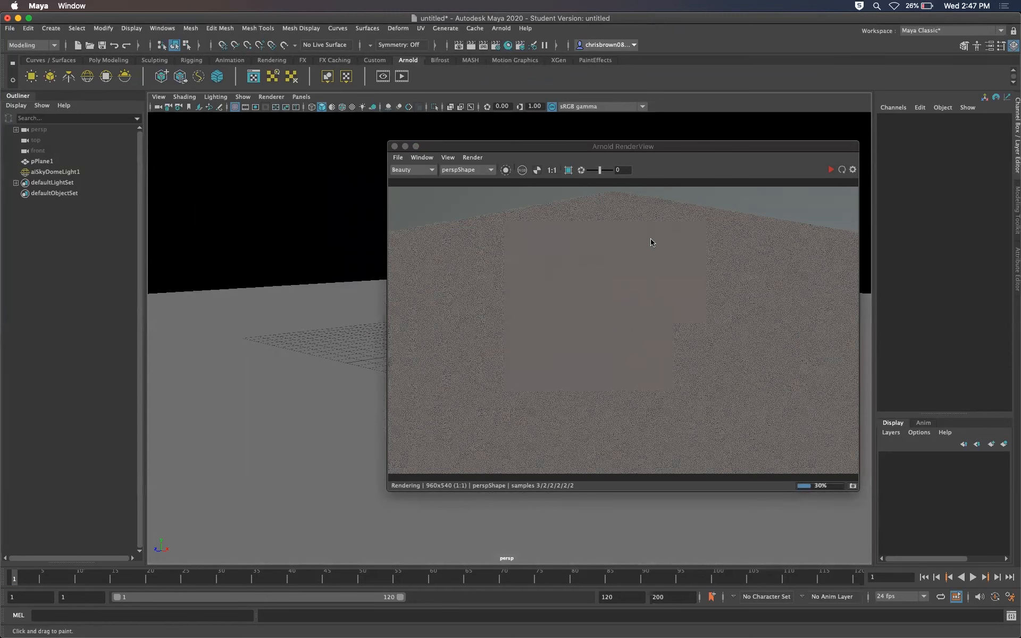
left_click(651, 242)
left_click_drag(694, 147, 541, 165)
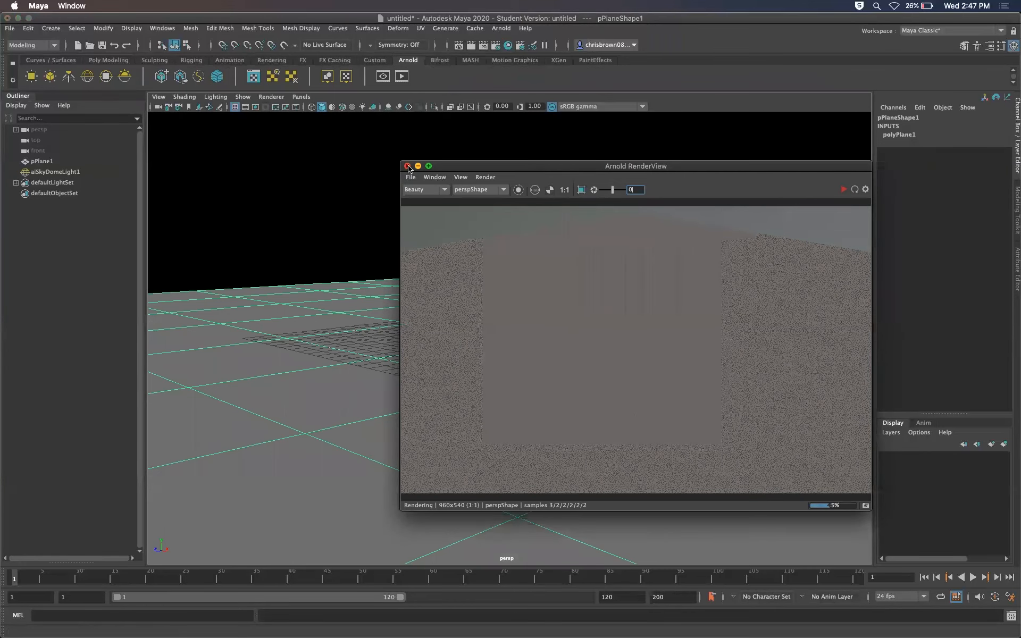
left_click(408, 166)
- Render the ground plane again with Arnold from a higher viewpoint and dismiss the render window
mouse_move(494, 314)
left_mouse_down("alt")
mouse_move(503, 333)
mouse_move(495, 325)
left_mouse_up("alt")
left_click(501, 28)
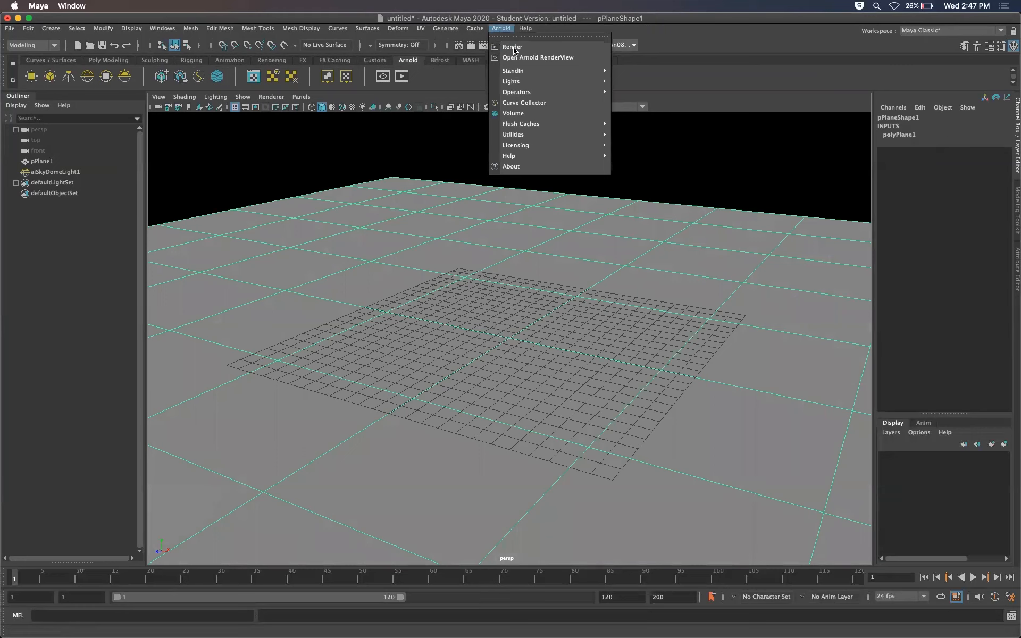
left_click(513, 47)
left_click_drag(630, 167, 1020, 141)
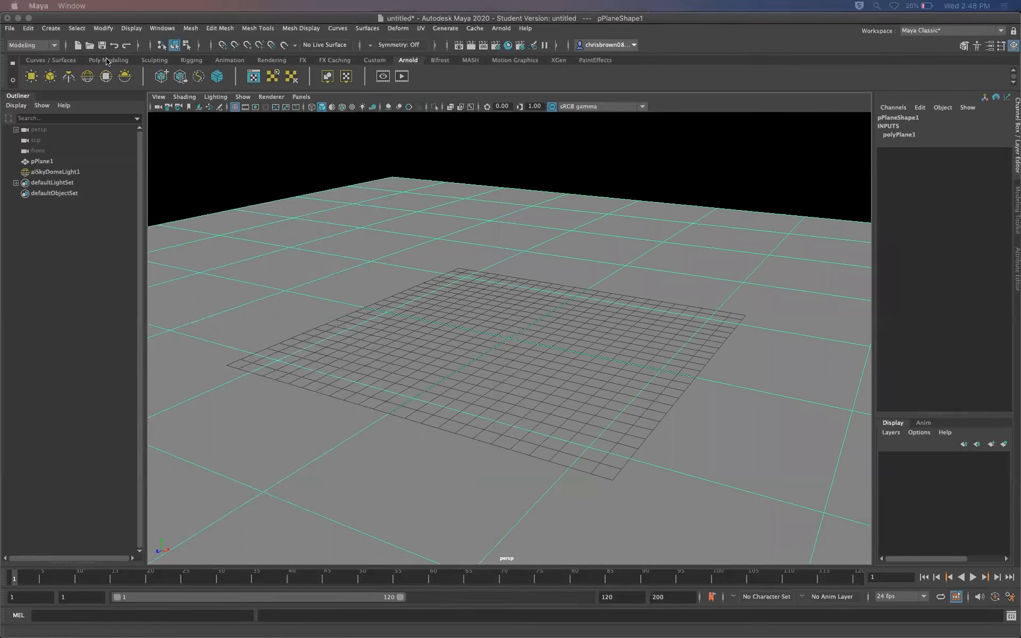
- Create a polygon sphere at the origin of the ground plane
left_click(51, 29)
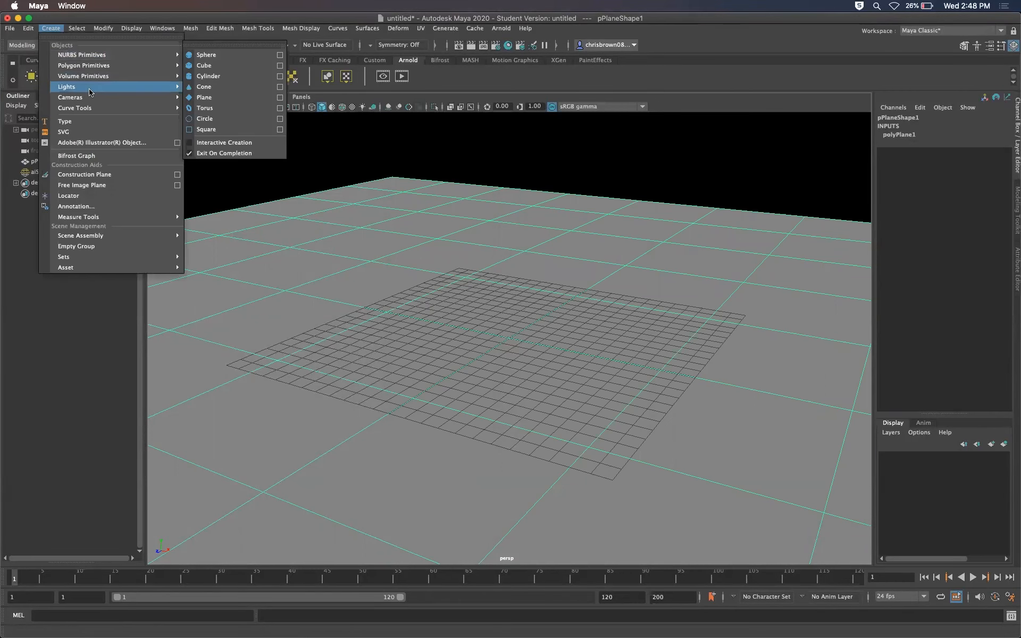
mouse_move(122, 65)
left_click(220, 68)
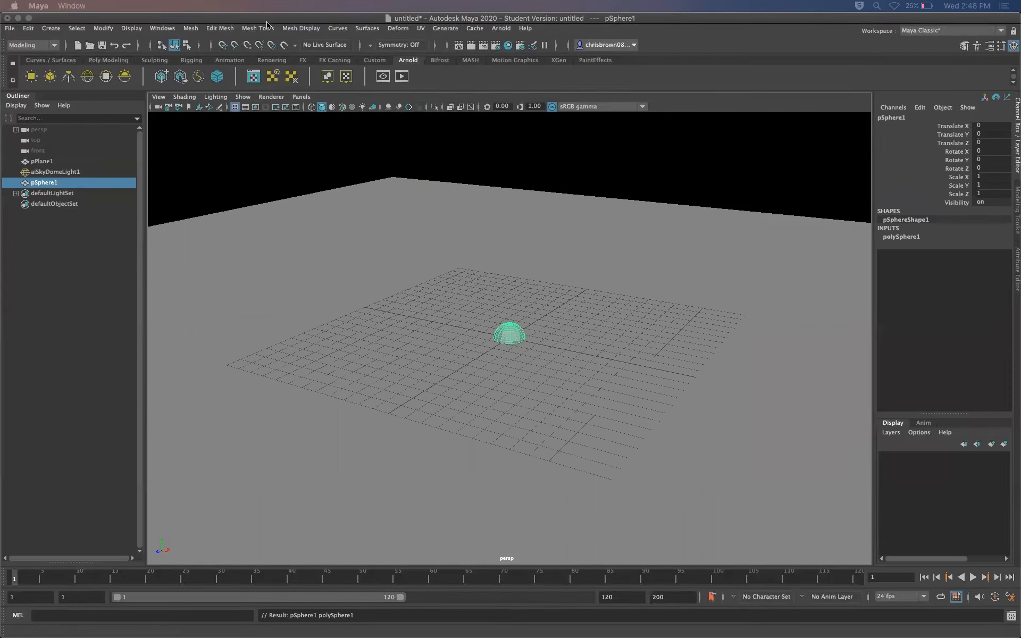
- Reset the Maya Classic workspace to its factory default
left_click(162, 27)
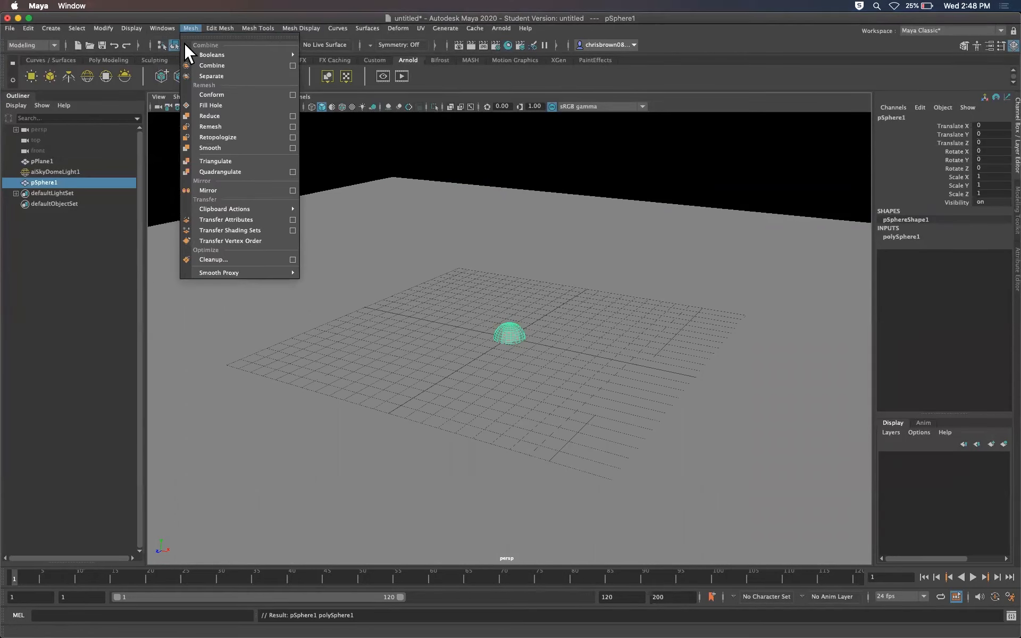
mouse_move(171, 45)
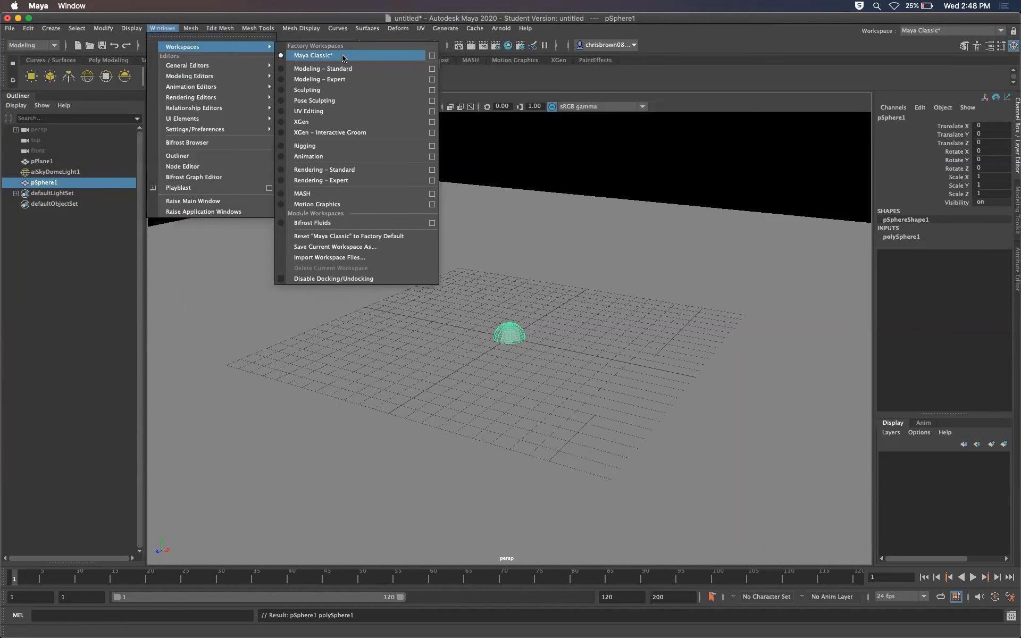
left_click(329, 236)
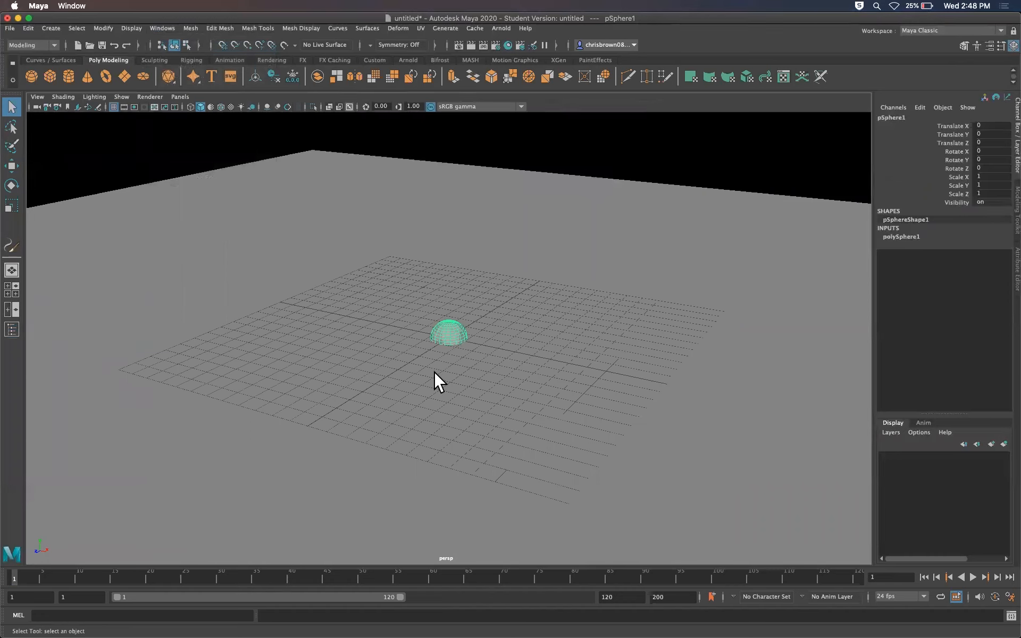
- Scale the sphere uniformly to about 3.73 and raise it to about 2.78 in Translate Y
left_click(19, 207)
left_click_drag(445, 339, 541, 345)
left_click(11, 166)
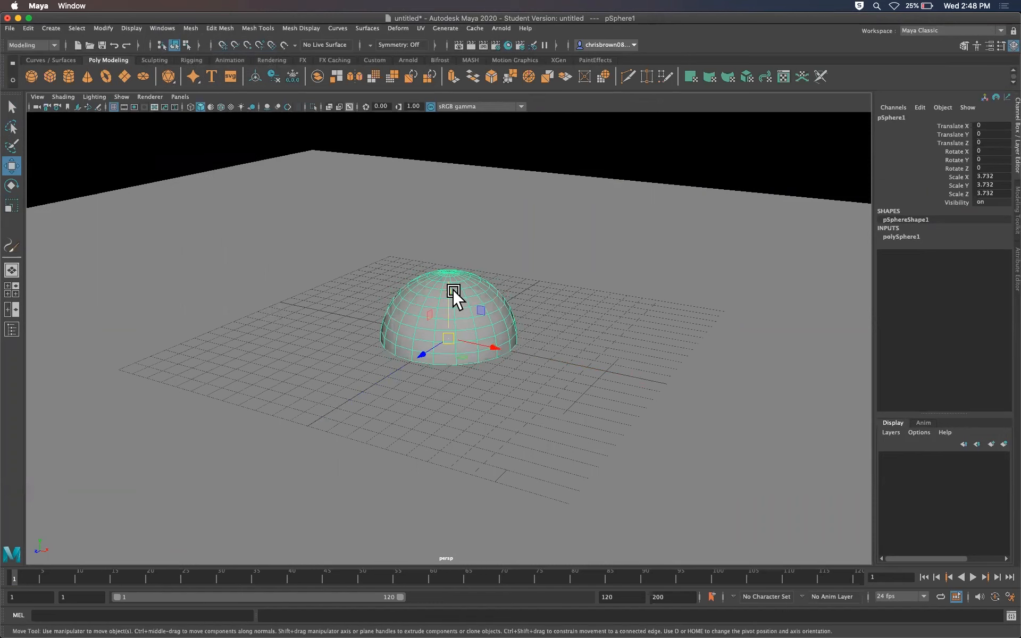
left_click_drag(445, 302, 444, 250)
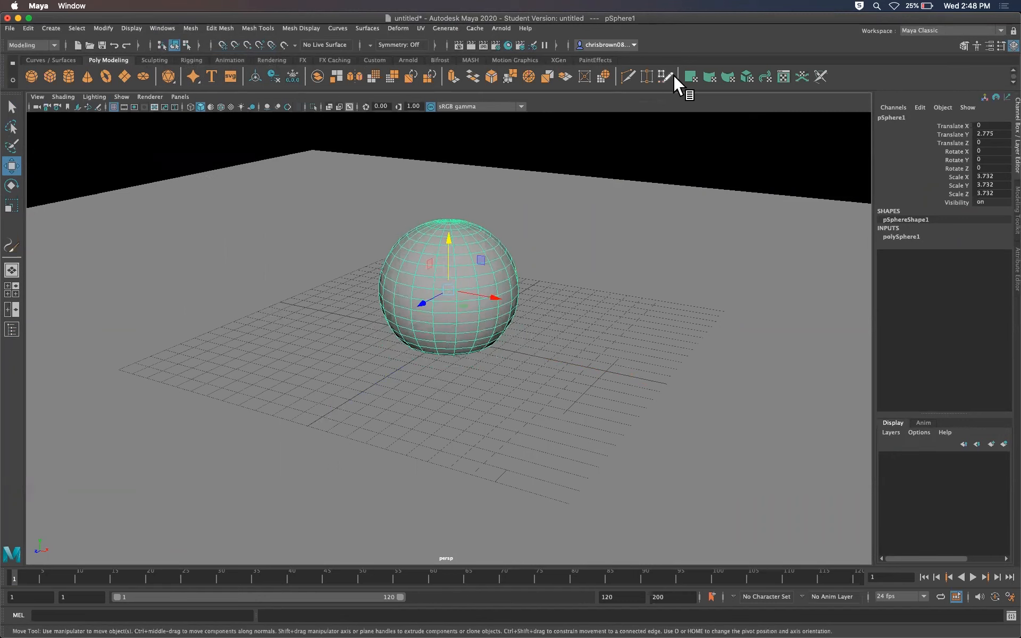
- Render the sphere on the ground plane in the Arnold RenderView
left_click(504, 28)
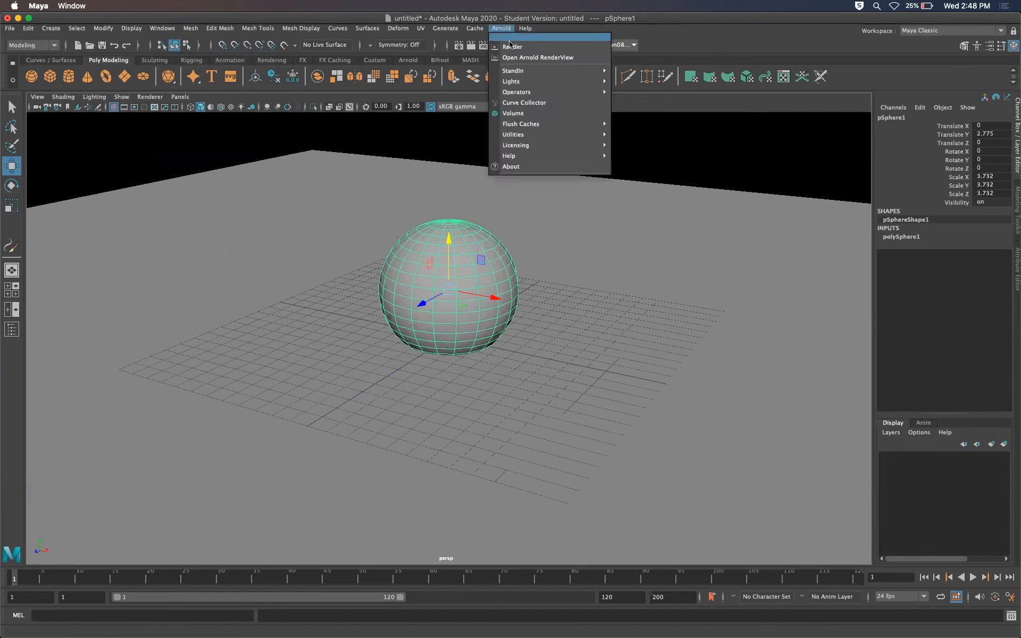
left_click(512, 46)
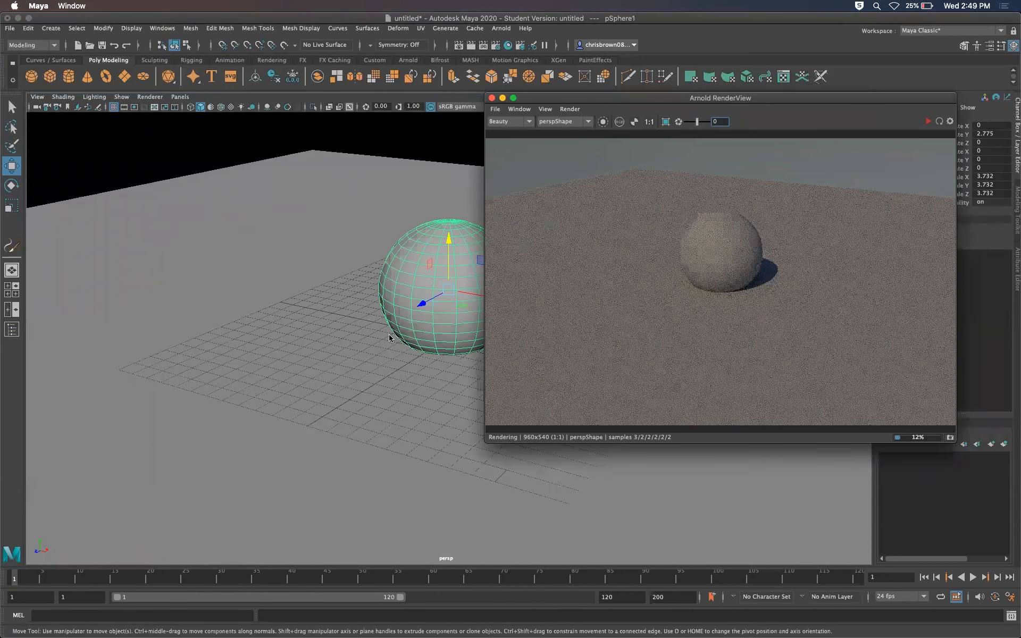
left_click(420, 335)
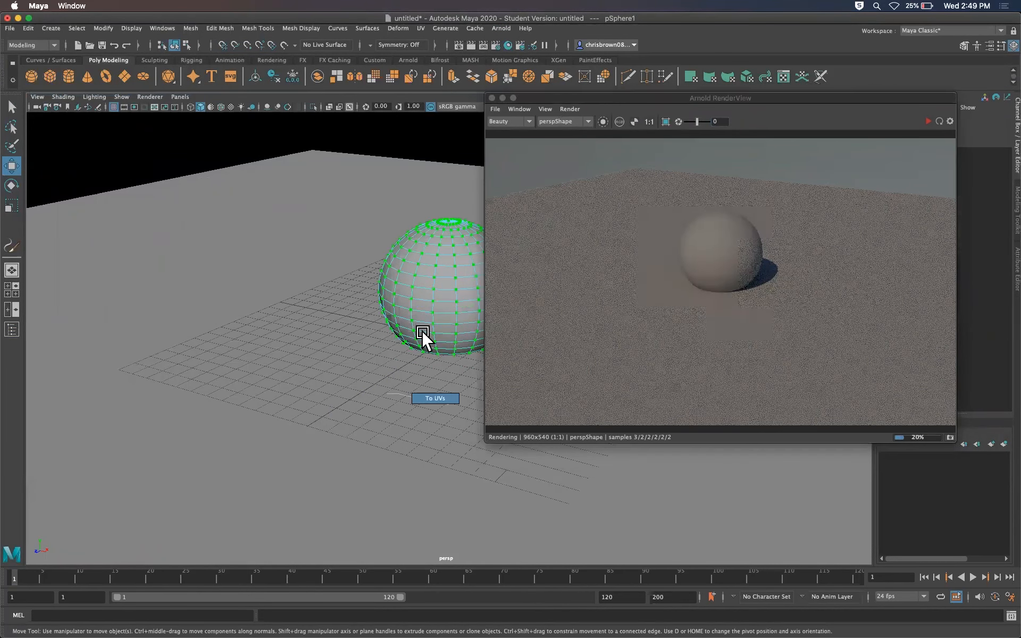
right_click_drag(429, 292, 470, 273)
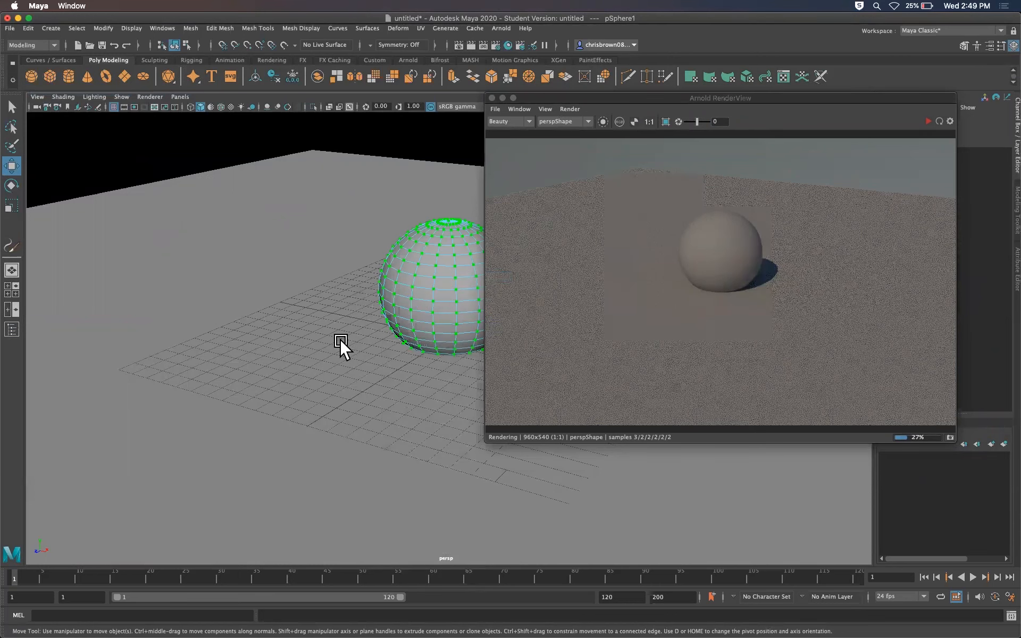
- Re-render the sphere from a closer, lower viewpoint in the Arnold RenderView and close the render window
right_click_drag(391, 372, 574, 376, "alt")
left_click_drag(381, 396, 386, 368, "alt")
left_click(645, 297)
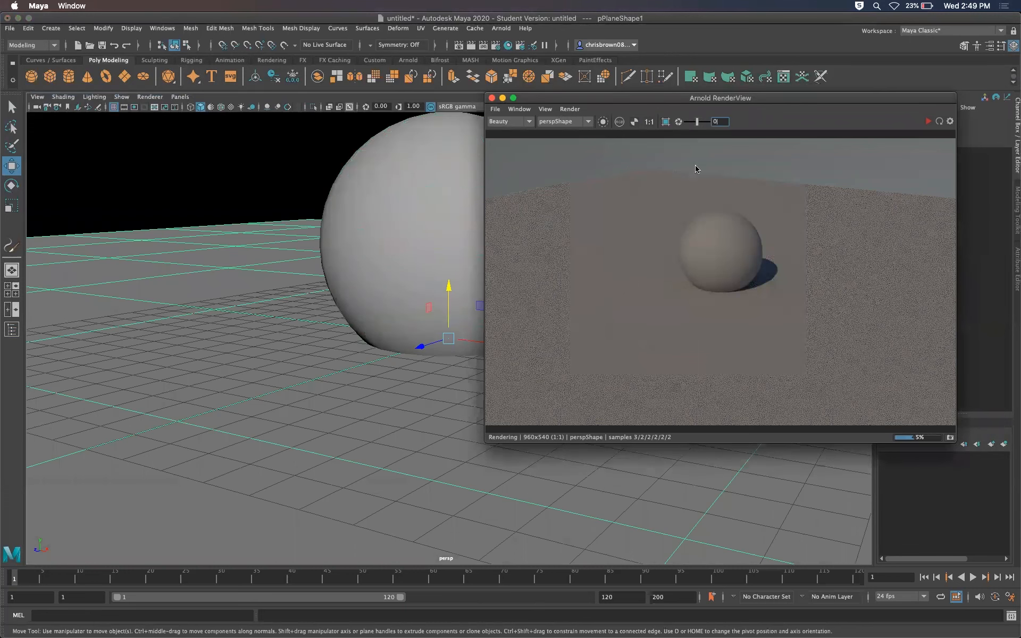
left_click(929, 122)
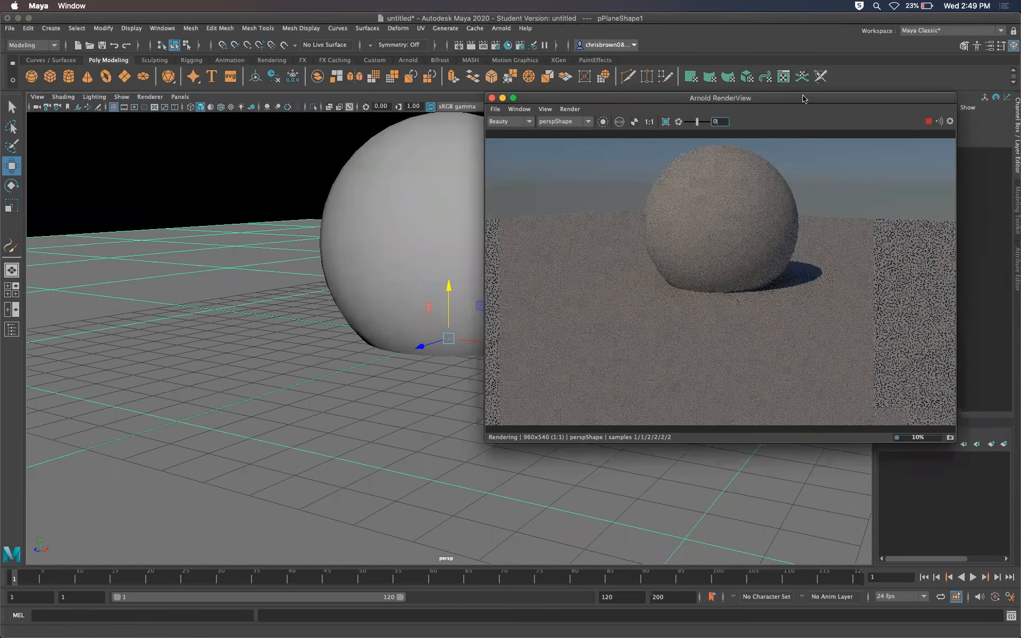
left_click_drag(804, 98, 815, 107)
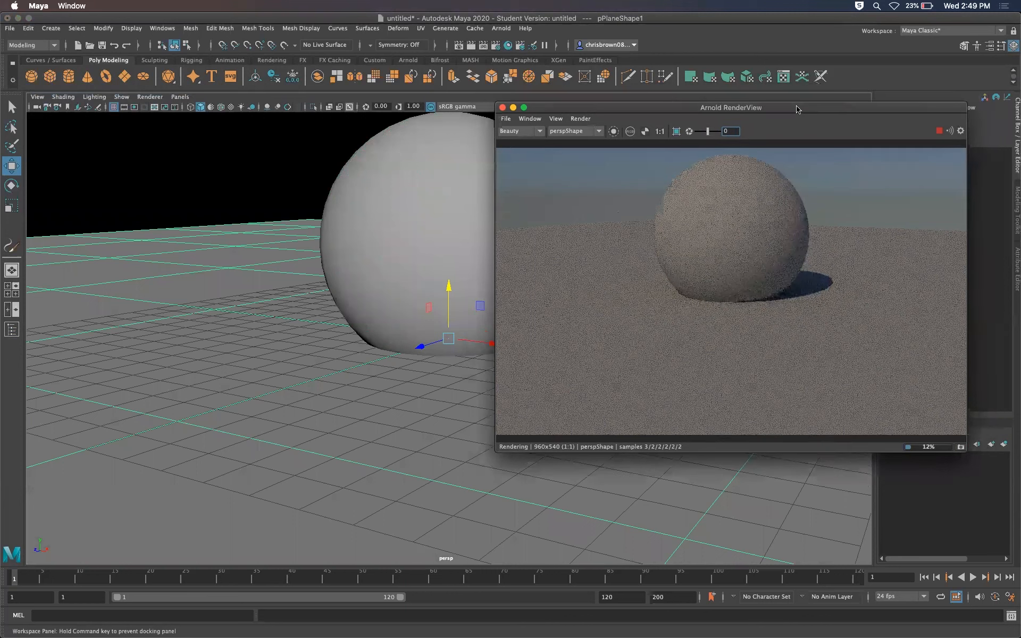
left_click(502, 108)
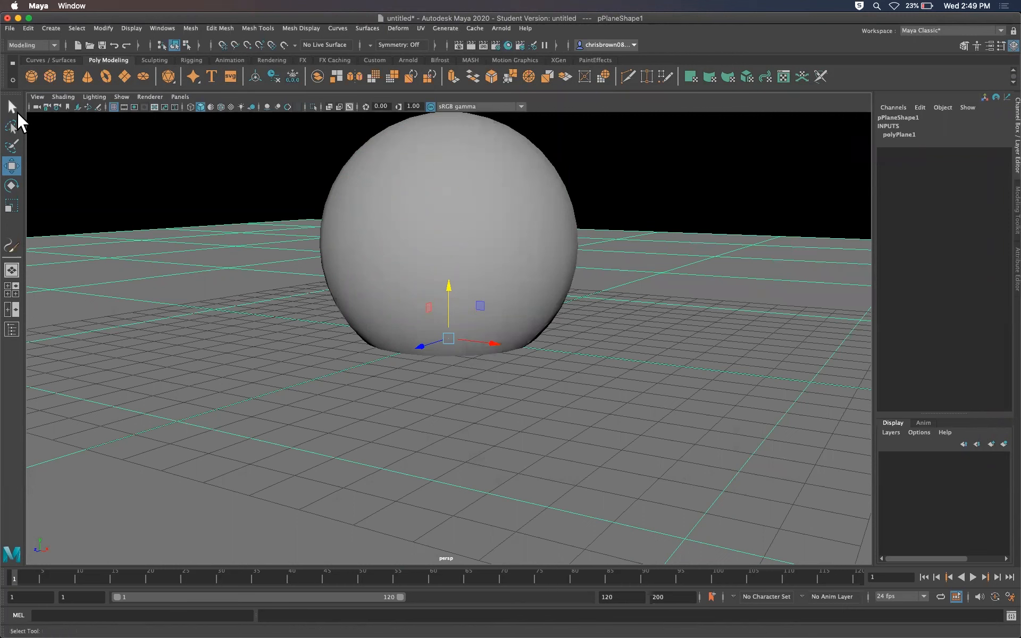
- Activate the Paint Effects tool with the sphere selected as the object to paint on
left_click(592, 60)
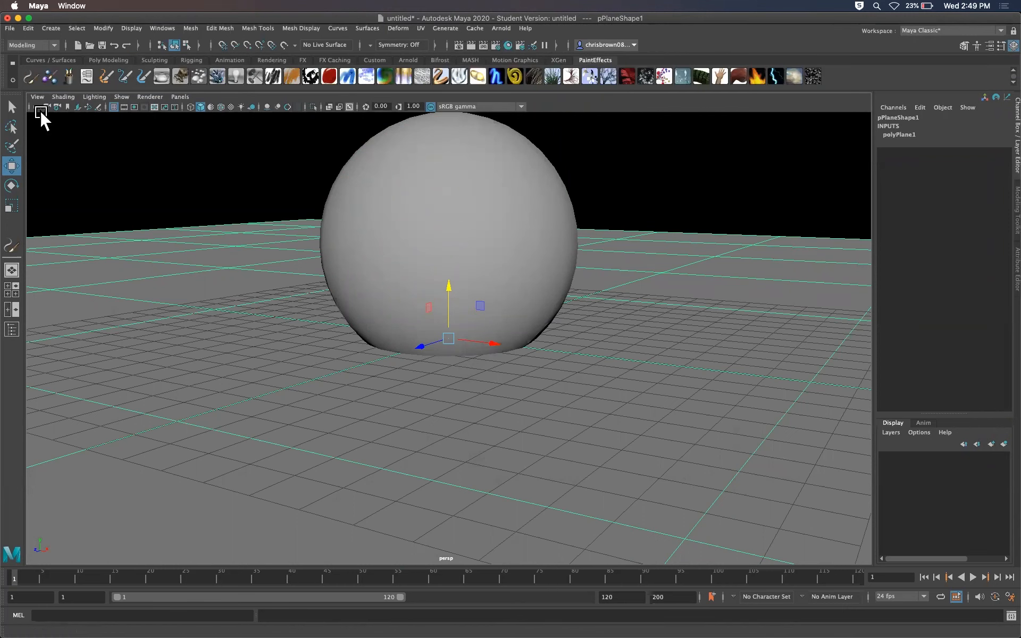
left_click(30, 78)
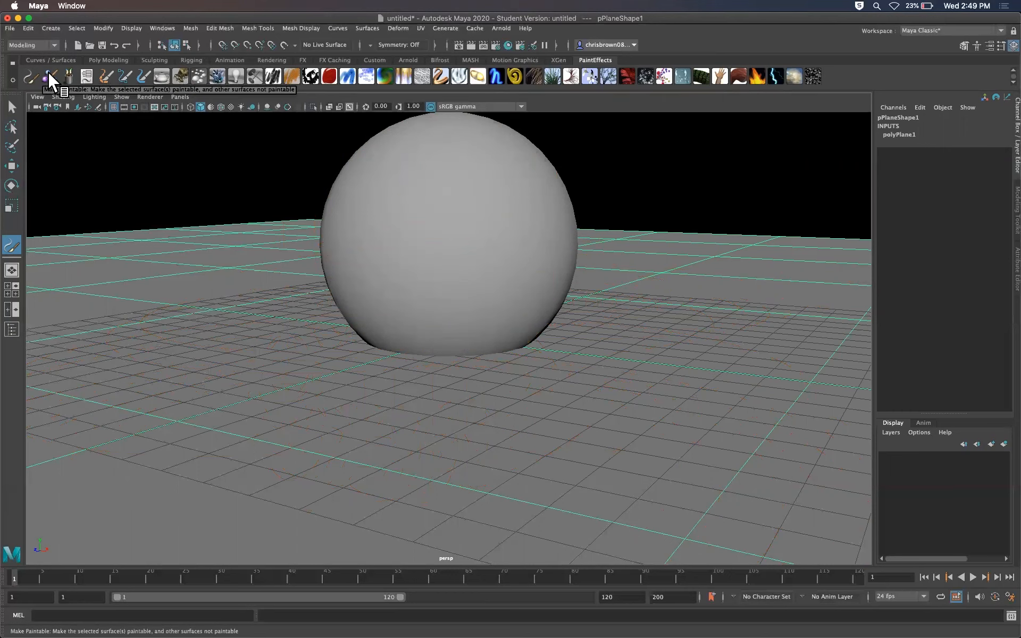
left_click(12, 107)
left_click(432, 178)
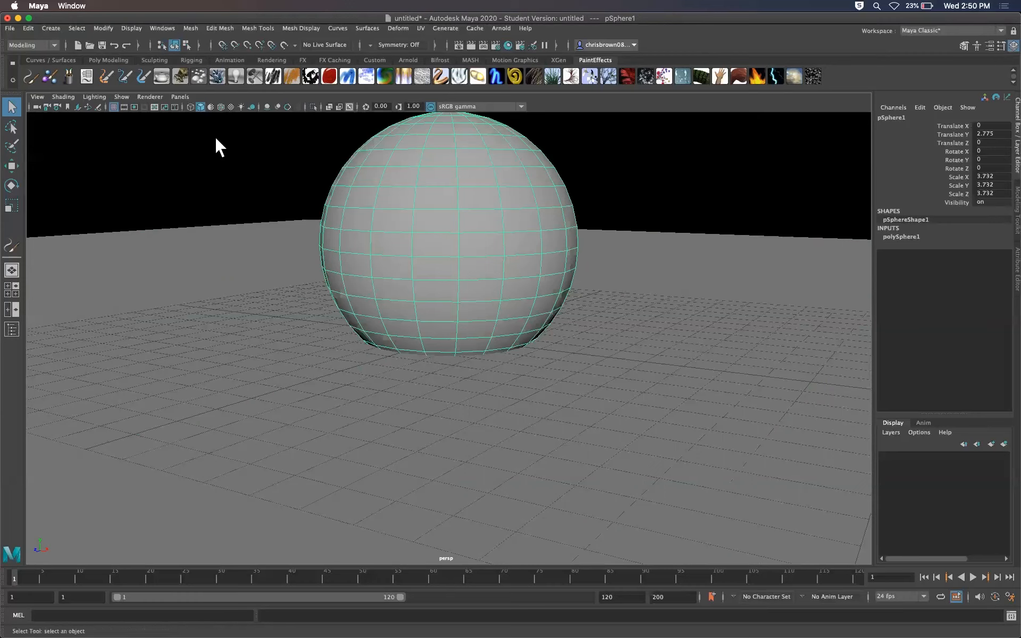
left_click(28, 75)
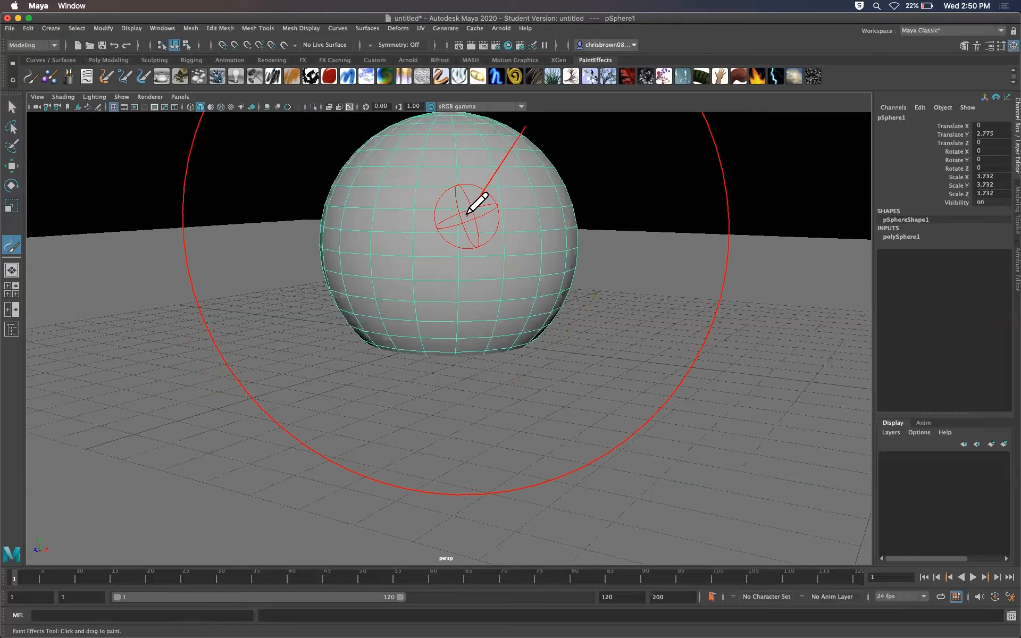
right_click_drag(380, 225, 465, 213)
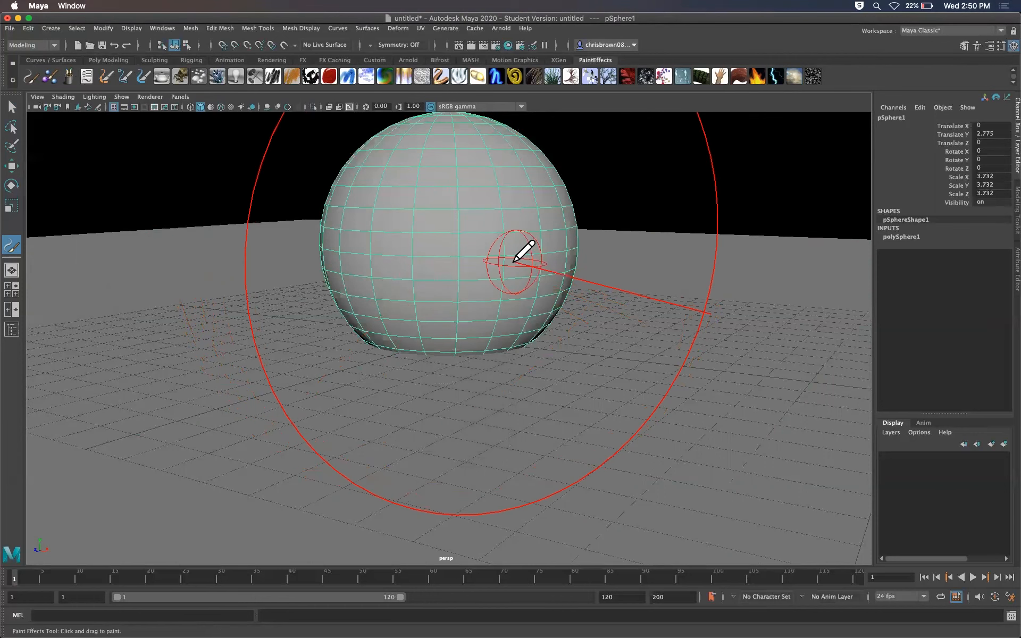
mouse_move(387, 300)
left_mouse_down()
mouse_move(408, 294)
mouse_move(395, 297)
left_mouse_up()
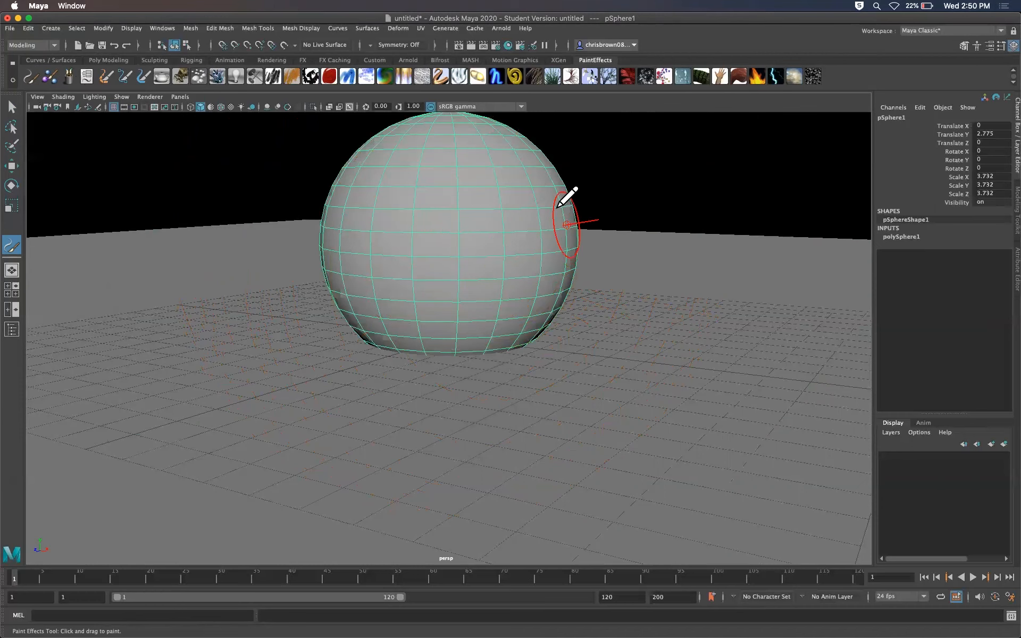
left_click_drag(488, 212, 564, 234, "alt")
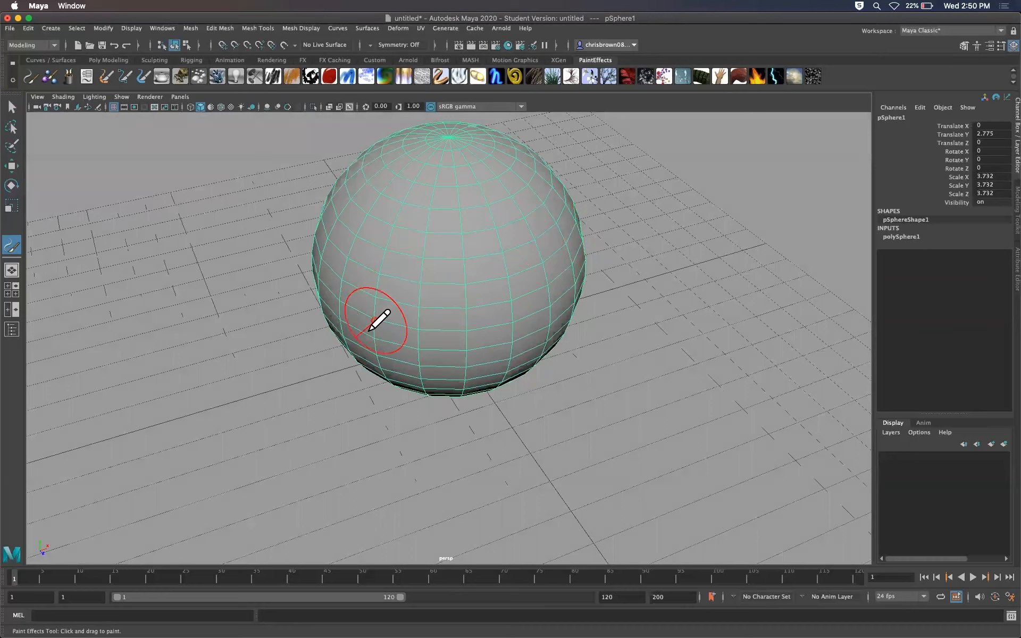
mouse_move(454, 278)
left_mouse_down("alt")
mouse_move(427, 261)
mouse_move(452, 274)
mouse_move(433, 251)
mouse_move(465, 238)
left_mouse_up("alt")
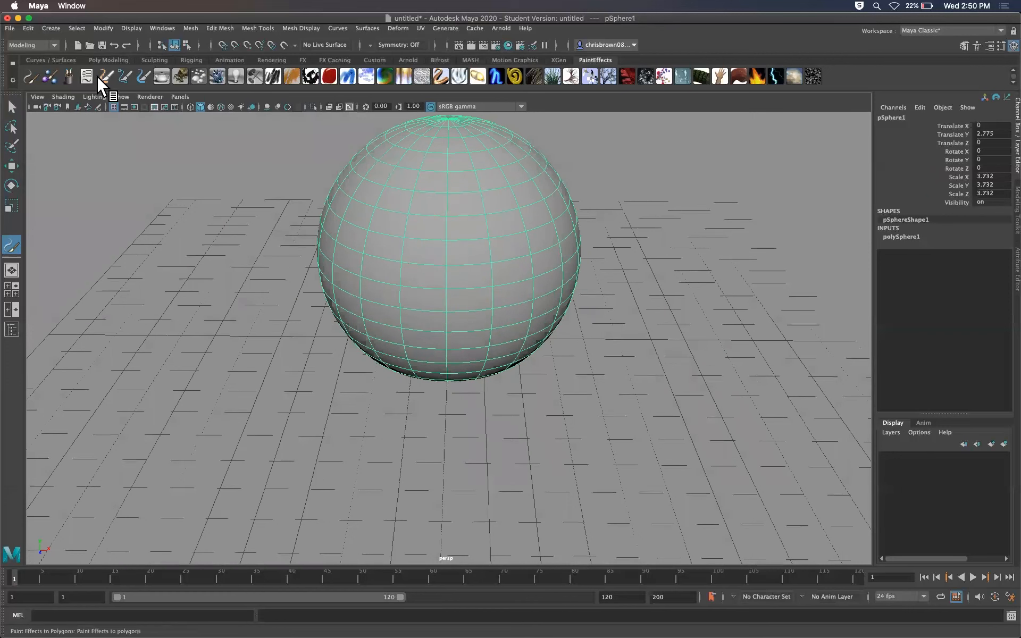
- Load the daisySmall brush from the Flowers presets and paint a curved stroke down the front of the sphere
left_click(70, 78)
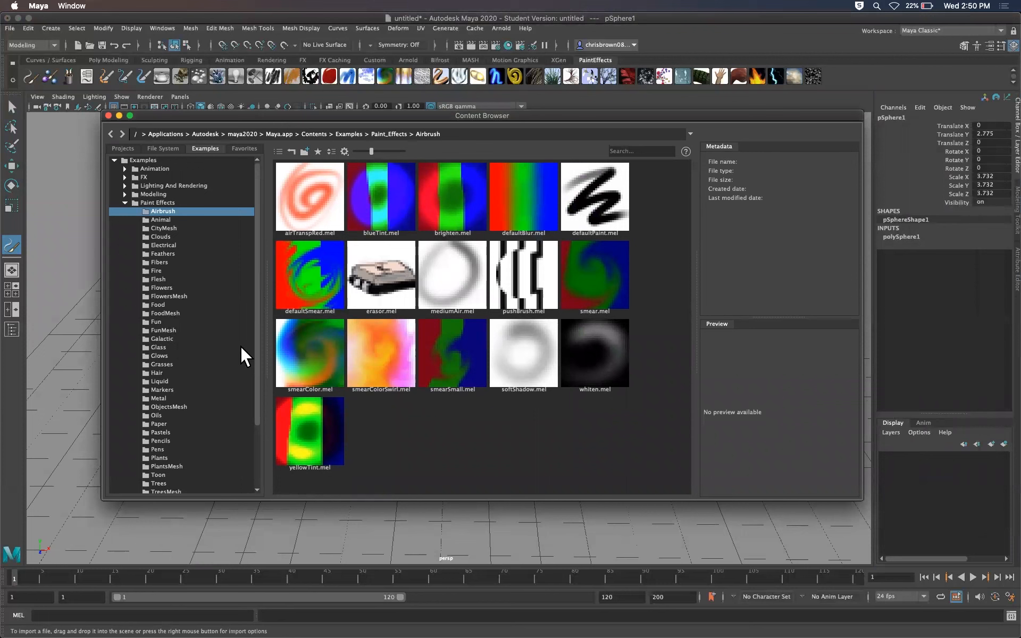
left_click(167, 287)
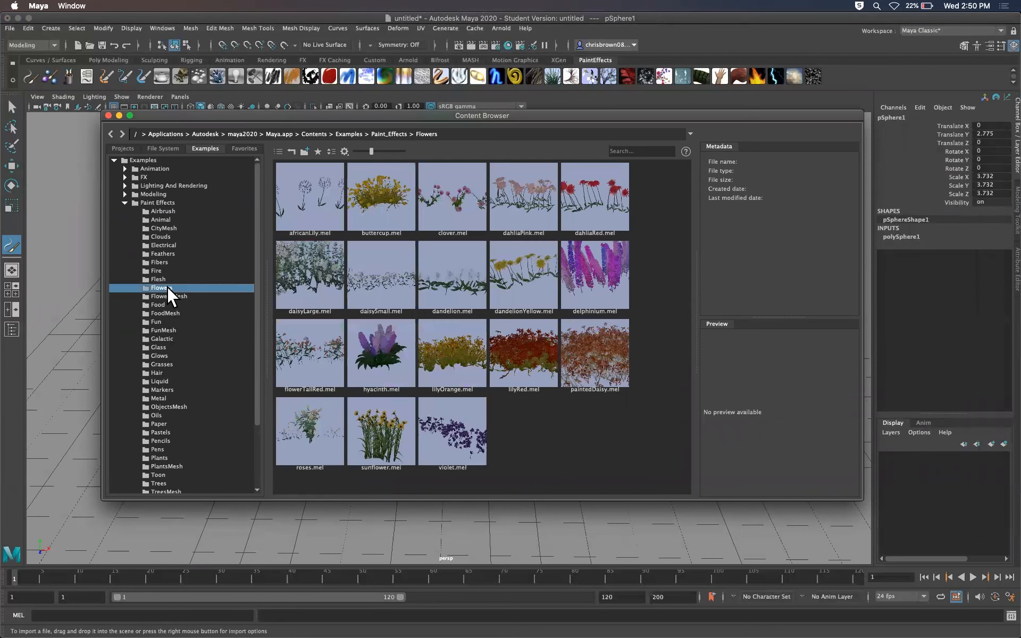
left_click(386, 277)
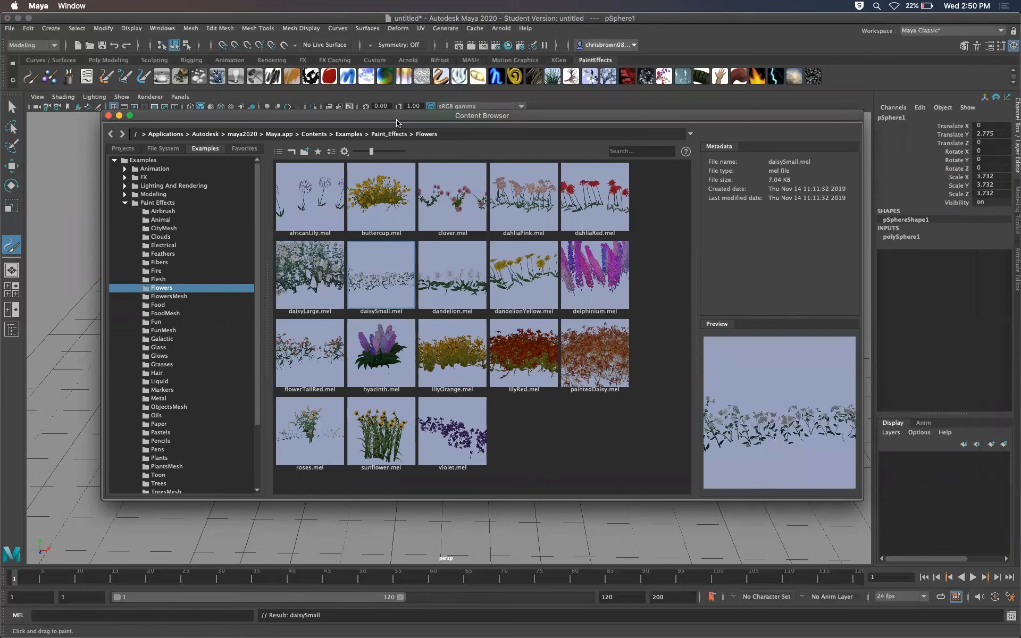
left_click_drag(439, 120, 1020, 109)
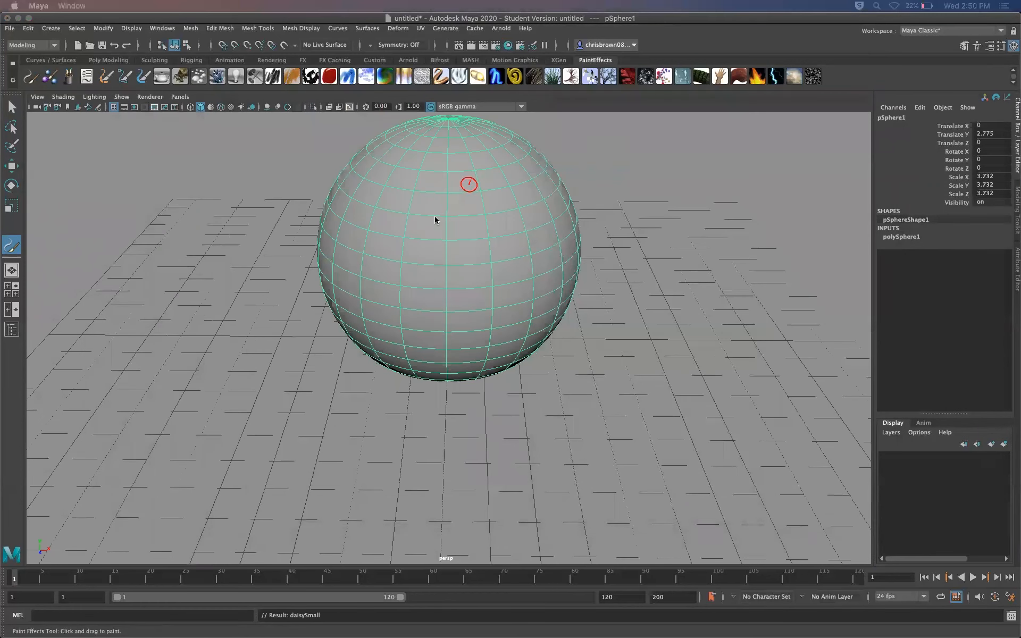
mouse_move(442, 203)
left_mouse_down()
mouse_move(417, 223)
mouse_move(404, 267)
mouse_move(440, 303)
mouse_move(446, 383)
left_mouse_up()
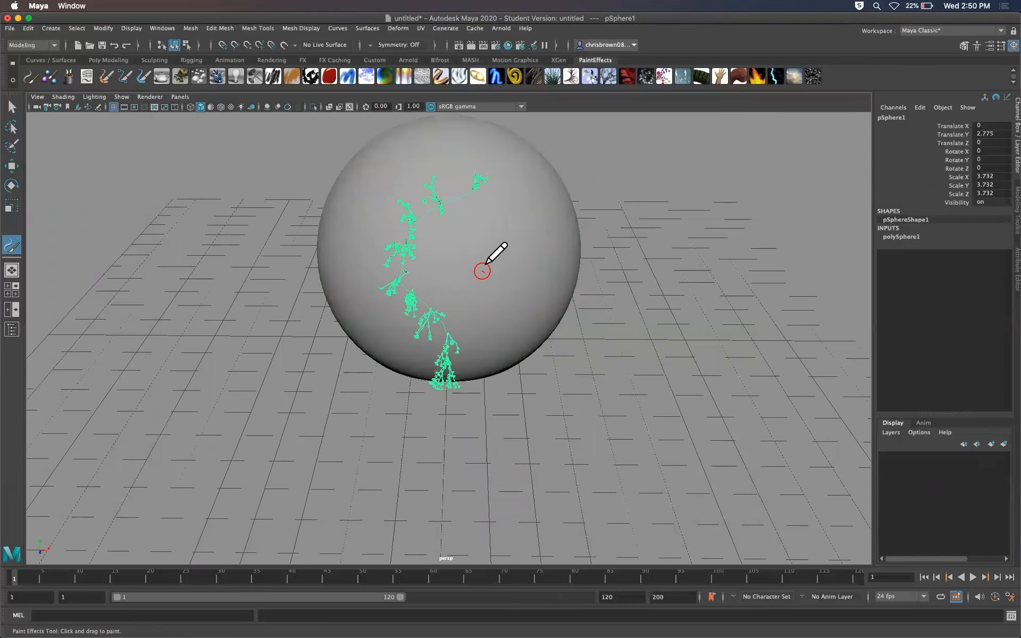
- Enlarge the daisySmall brush and paint a second stroke of much bigger daisies along the sphere's side
key("b")
mouse_move(495, 261)
left_mouse_down()
mouse_move(533, 262)
mouse_move(560, 178)
left_mouse_up()
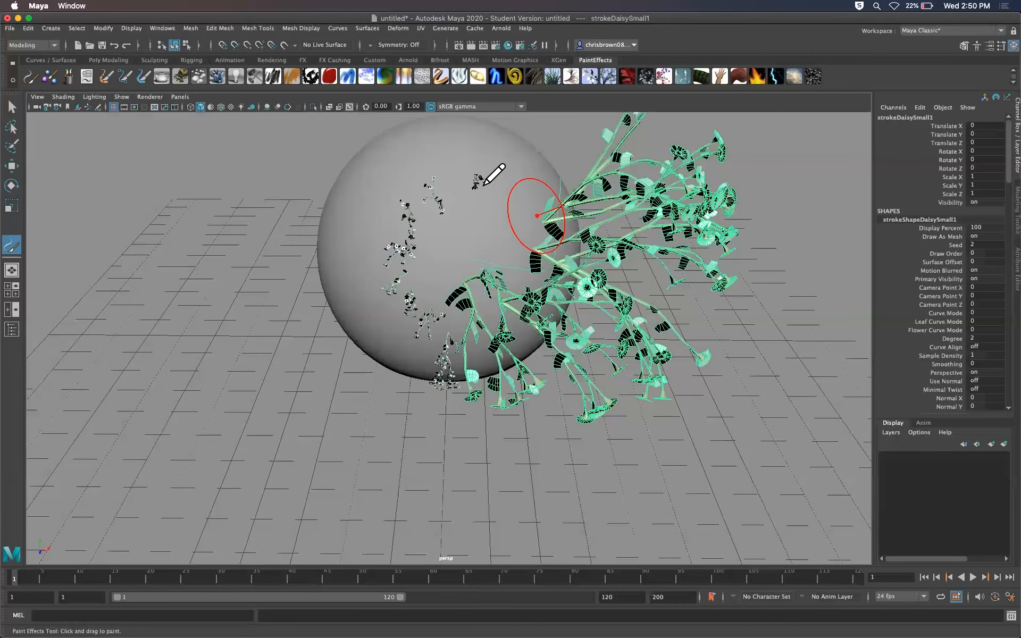
key("q")
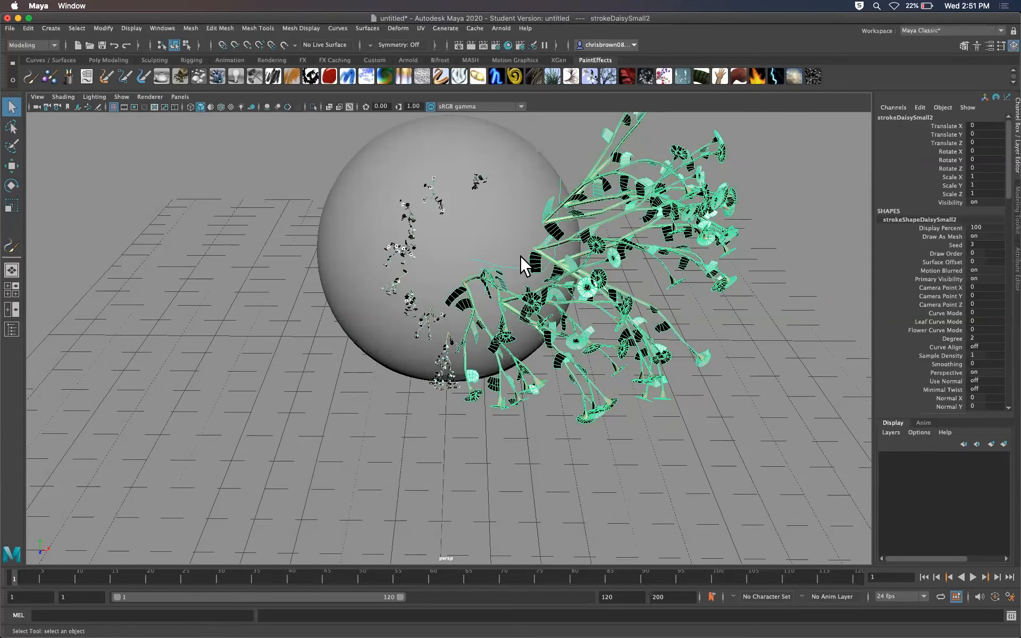
- Select the ground plane and frame the large daisies in a close-up view
mouse_move(506, 241)
left_mouse_down("alt")
mouse_move(467, 228)
mouse_move(507, 247)
mouse_move(424, 265)
mouse_move(400, 298)
mouse_move(425, 315)
mouse_move(432, 296)
mouse_move(483, 257)
mouse_move(577, 246)
mouse_move(576, 266)
mouse_move(558, 276)
mouse_move(572, 268)
left_mouse_up("alt")
mouse_move(1020, 171)
left_mouse_down()
mouse_move(930, 171)
mouse_move(1020, 194)
mouse_move(1020, 181)
left_mouse_up()
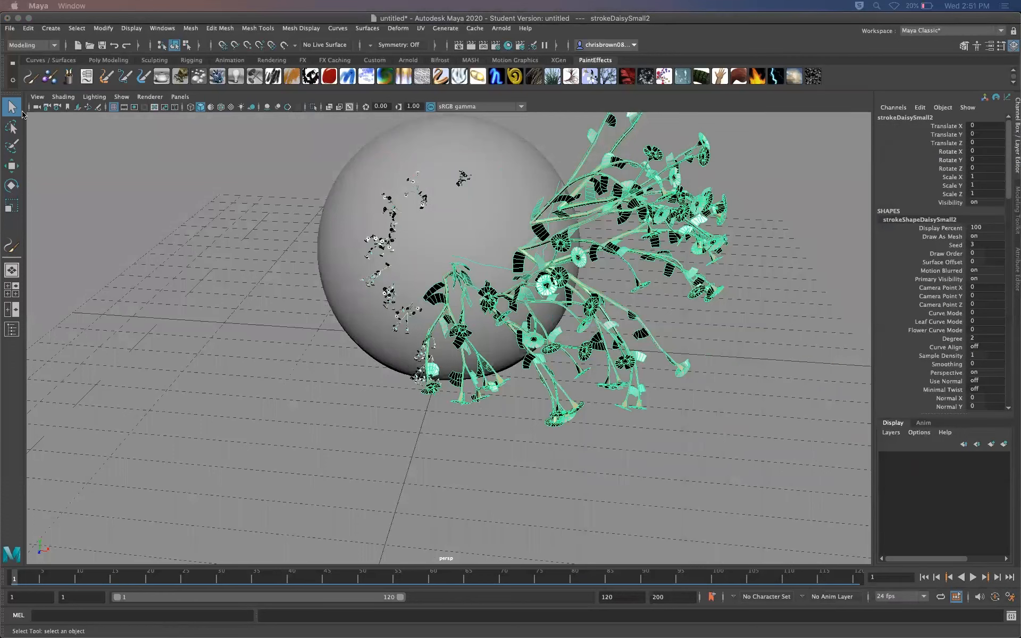
left_click(290, 211)
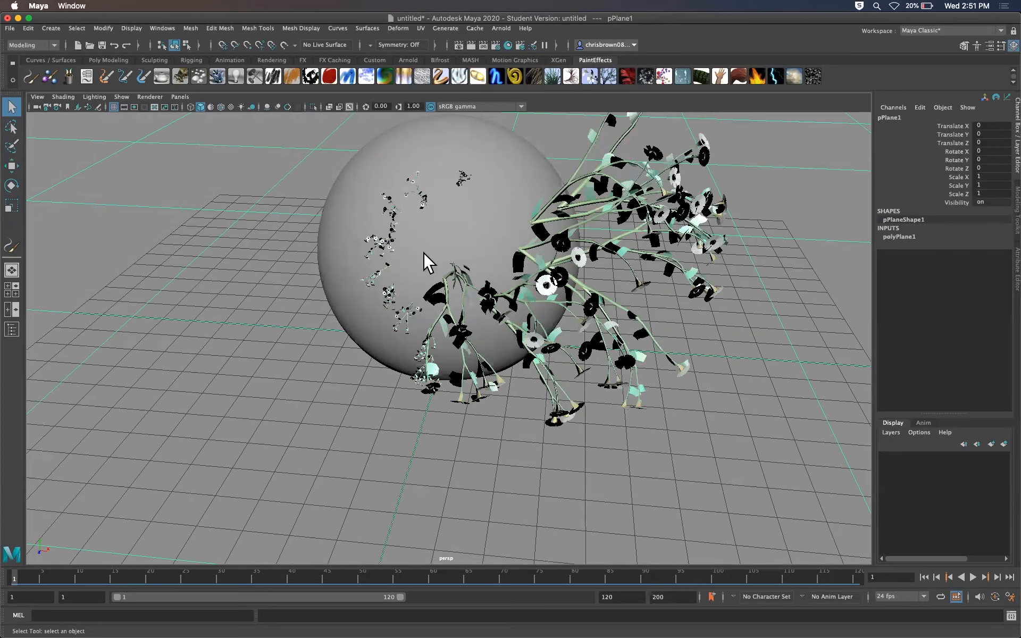
right_click_drag(617, 258, 816, 268, "alt")
left_click_drag(816, 268, 707, 268, "alt")
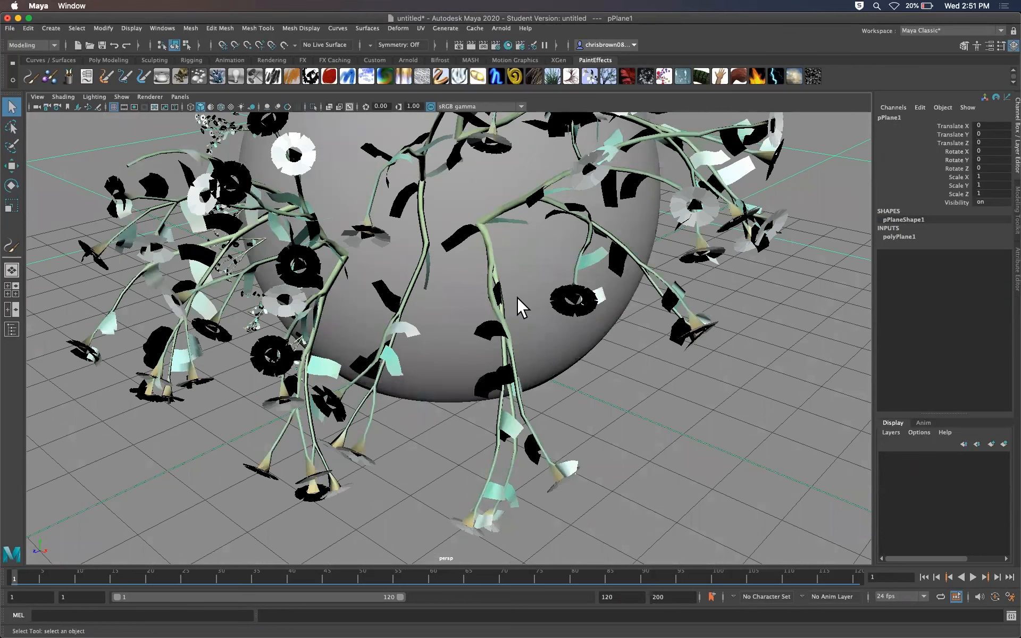
- Compare the daisies in wireframe, shaded, textured and lit display, return to textured display, and examine them around the sphere
key("4")
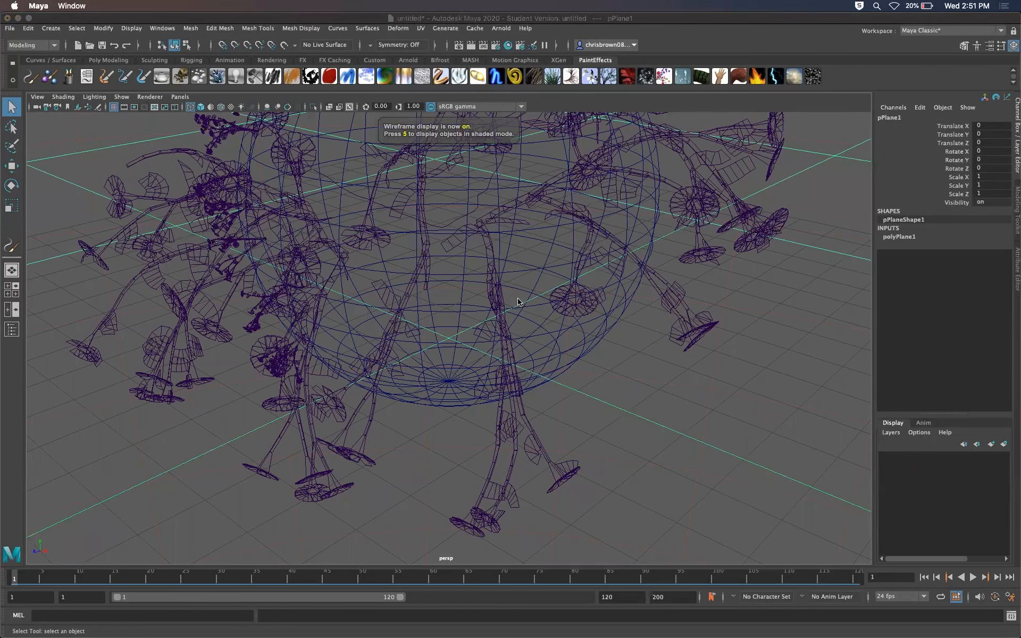
key("5")
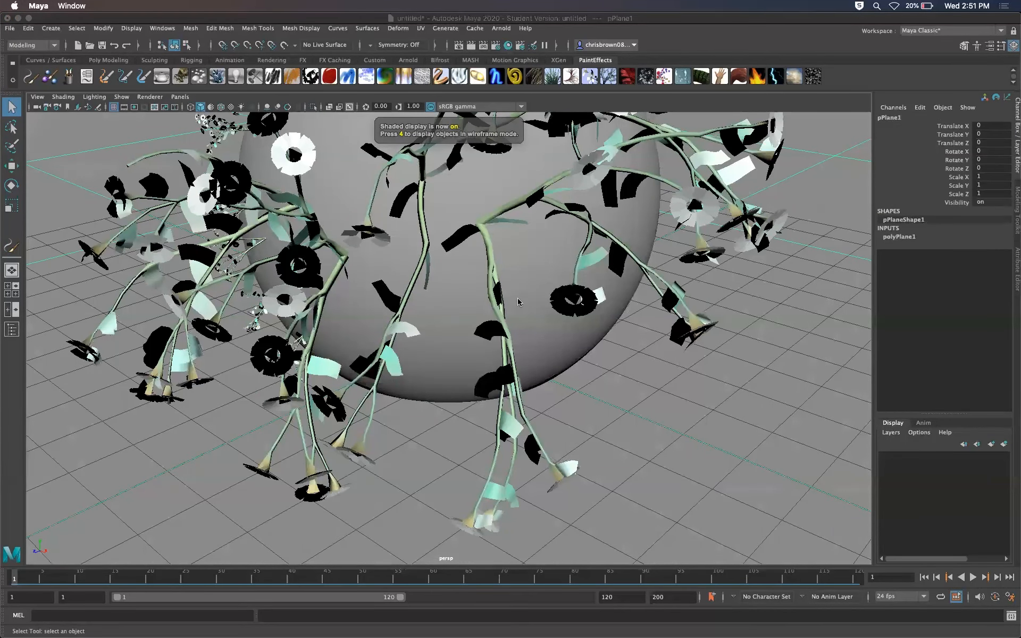
key("6")
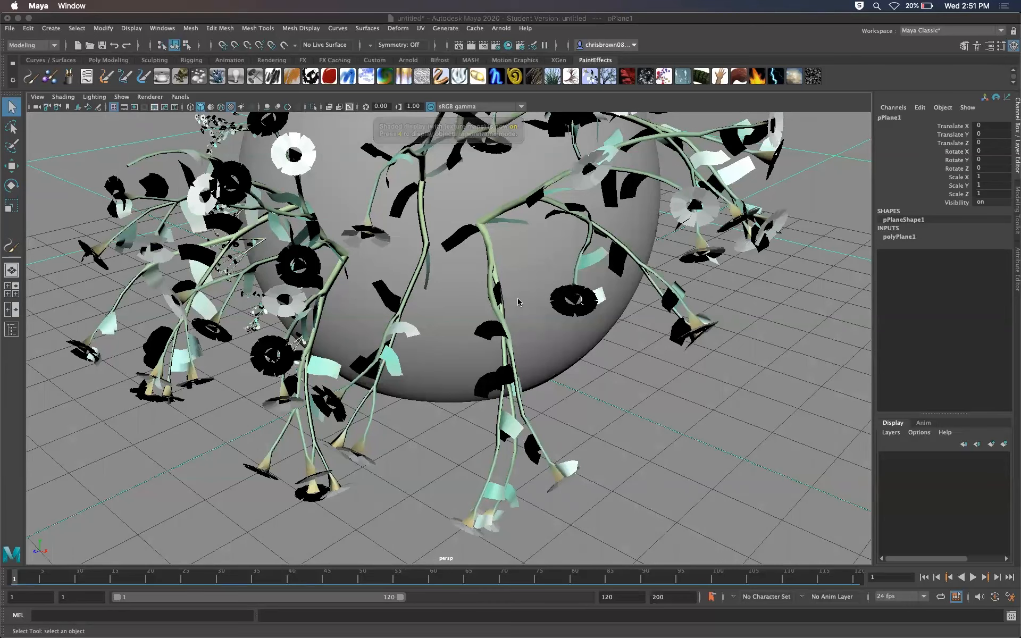
key("7")
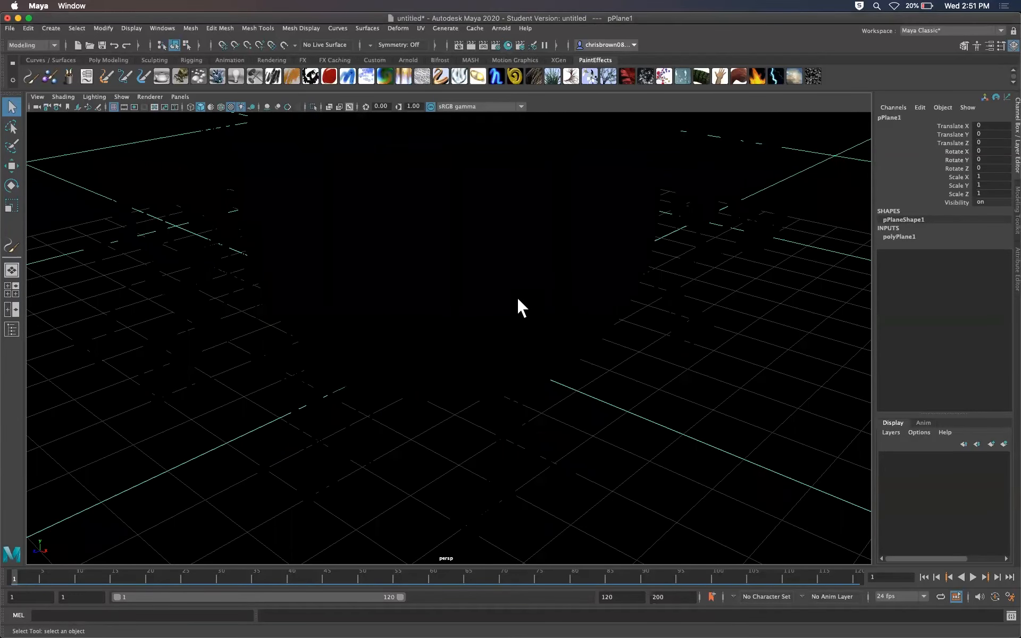
key("6")
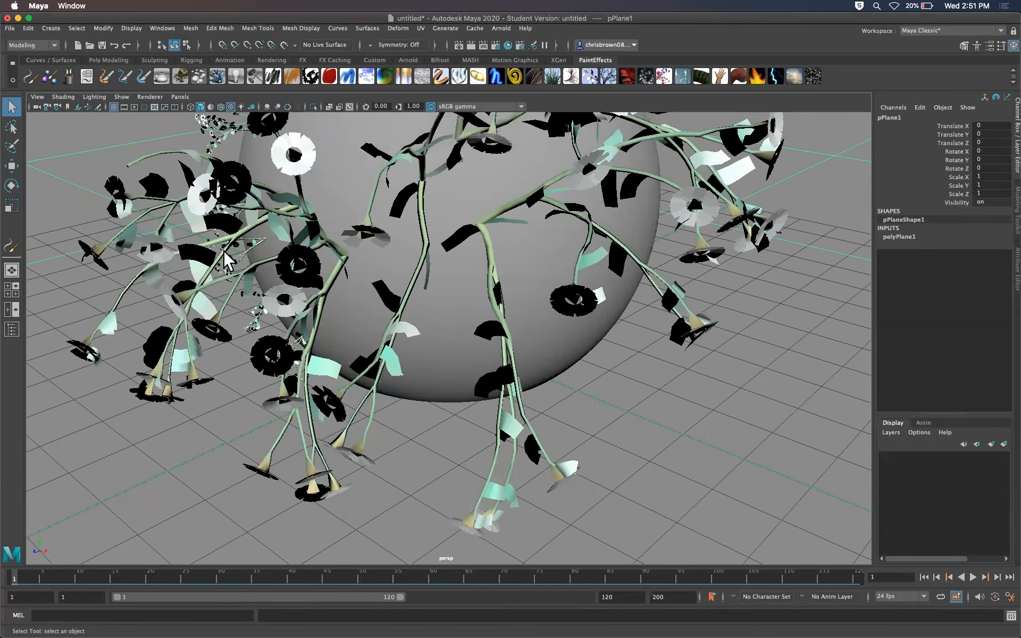
right_click_drag(338, 279, 436, 314, "alt")
left_click_drag(187, 330, 309, 285, "alt")
right_click_drag(308, 285, 31, 266, "alt")
middle_click_drag(521, 242, 480, 292, "alt")
right_click_drag(557, 266, 609, 229, "alt")
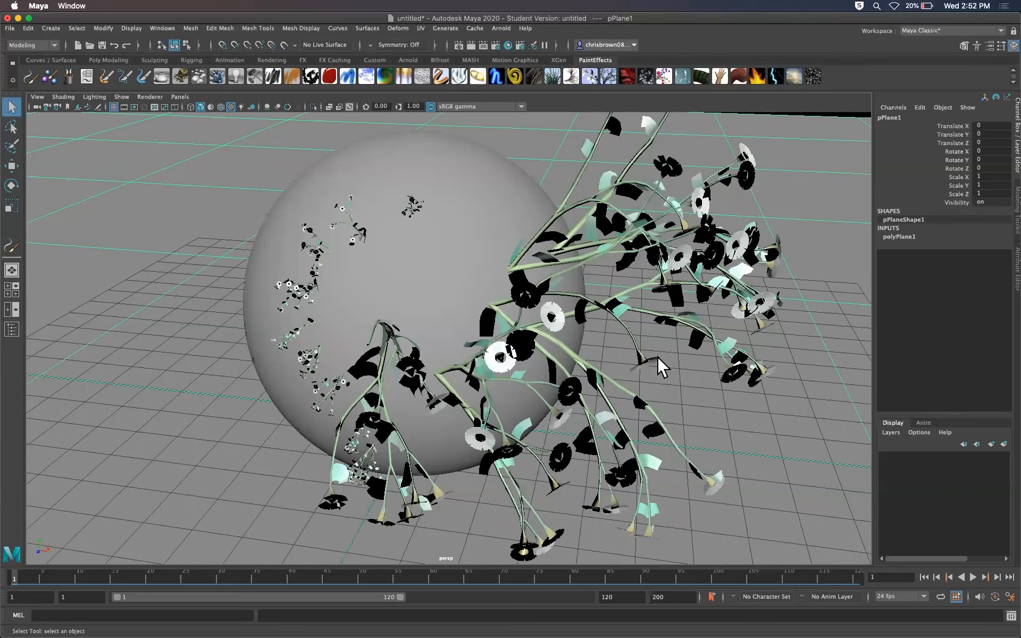
left_click_drag(462, 331, 383, 330, "alt")
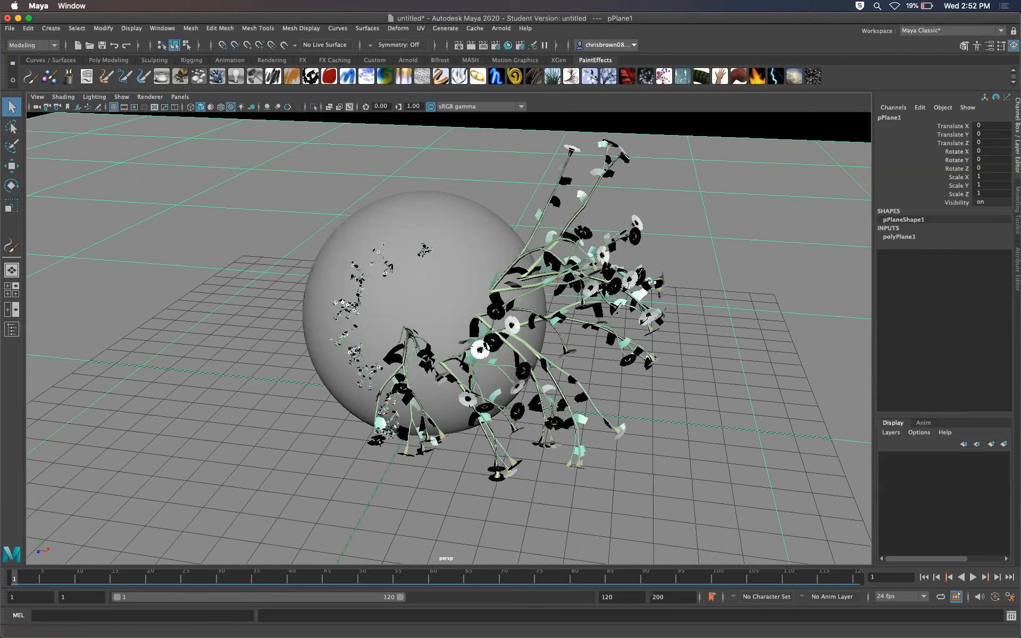
- Load the oak brush from the Paint Effects Trees presets and move the preset browser out of the way
left_click(68, 77)
left_click_drag(354, 410, 356, 459)
left_click(281, 439)
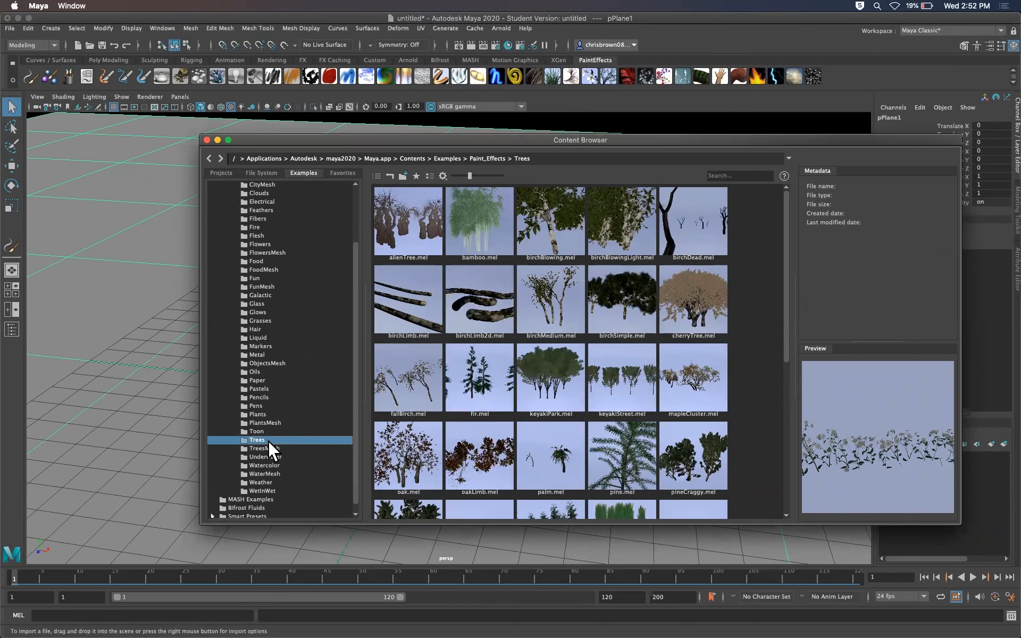
left_click(413, 456)
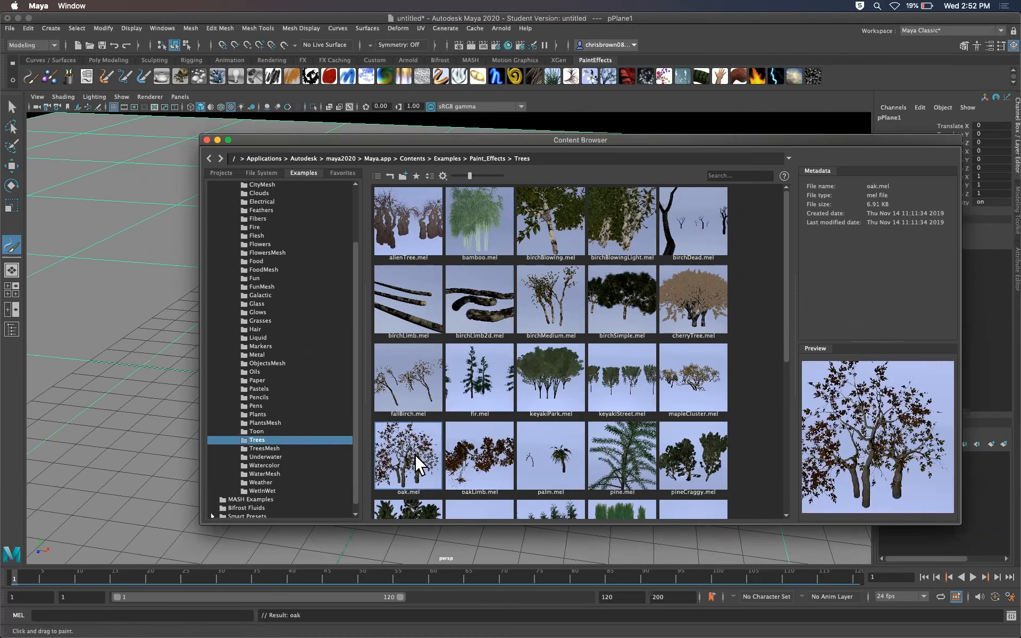
left_click_drag(596, 139, 1020, 140)
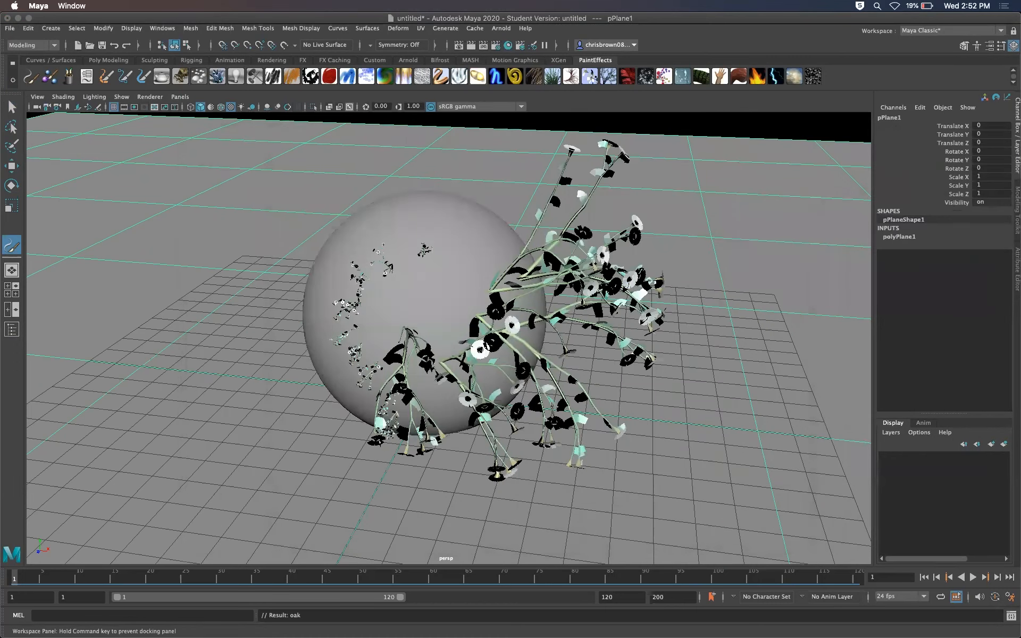
- Paint a short oak stroke on the ground plane in front of the sphere with the Paint Effects tool
scroll(494, 407, "down", 10)
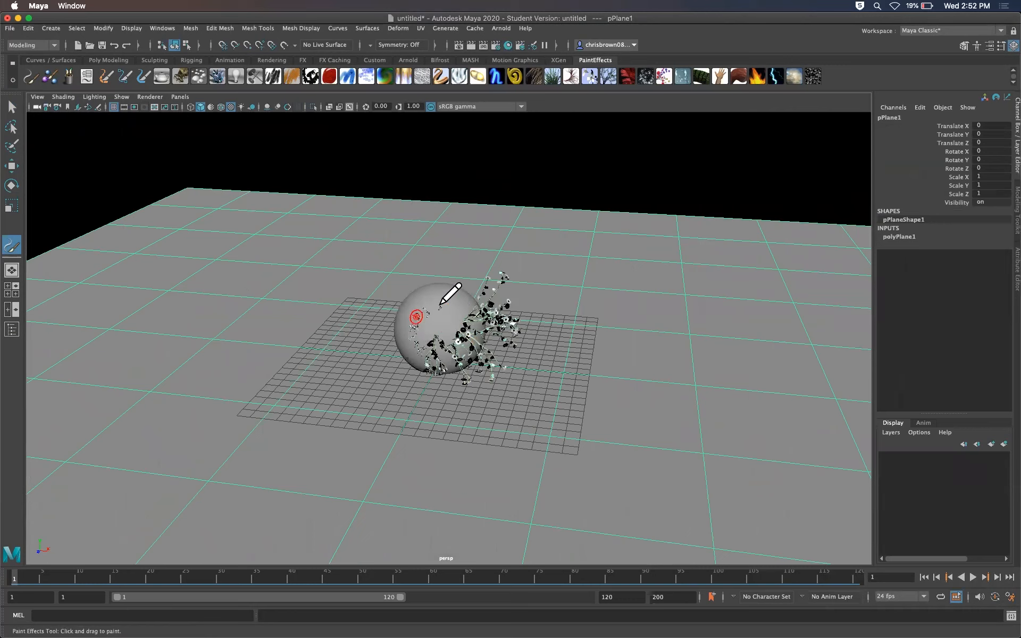
left_click(11, 107)
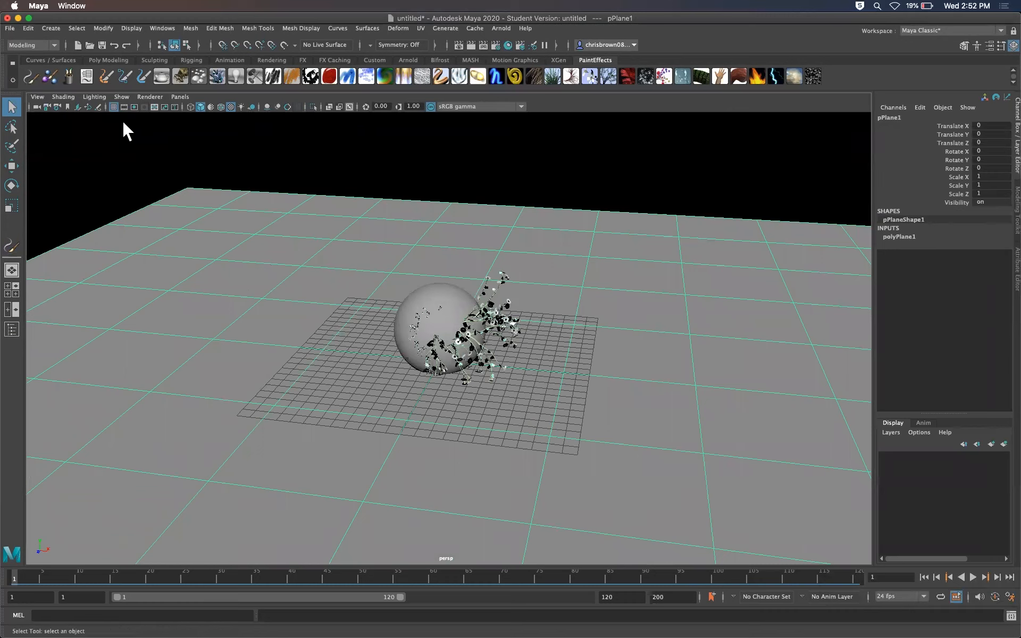
left_click(34, 77)
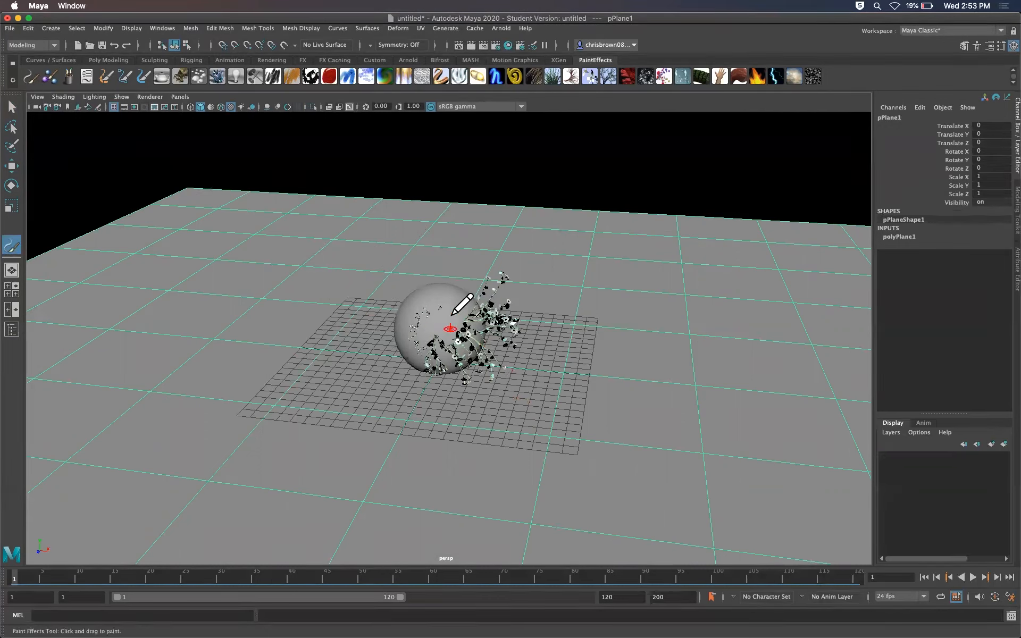
mouse_move(519, 415)
right_mouse_down("alt")
mouse_move(529, 392)
mouse_move(761, 380)
right_mouse_up("alt")
mouse_move(545, 458)
left_mouse_down("alt")
mouse_move(526, 447)
mouse_move(517, 467)
left_mouse_up("alt")
scroll(485, 423, "up", 3)
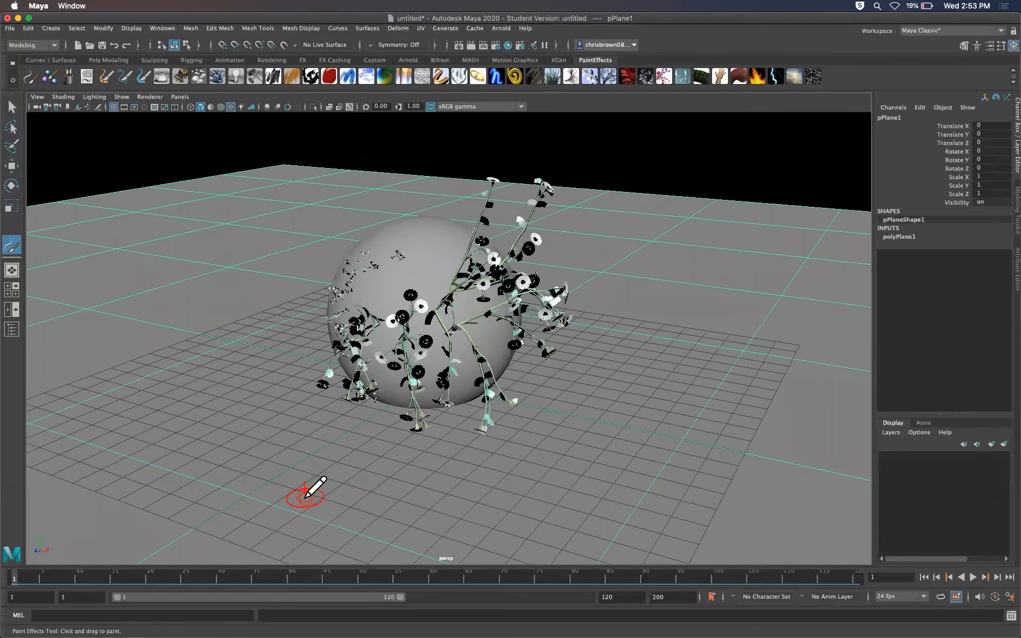
left_click_drag(326, 492, 372, 482)
- Try a second oak stroke on the ground plane beside the first tree, examine it, and undo it
mouse_move(497, 473)
left_mouse_down()
mouse_move(505, 478)
mouse_move(481, 488)
left_mouse_up()
left_click_drag(558, 458, 598, 449)
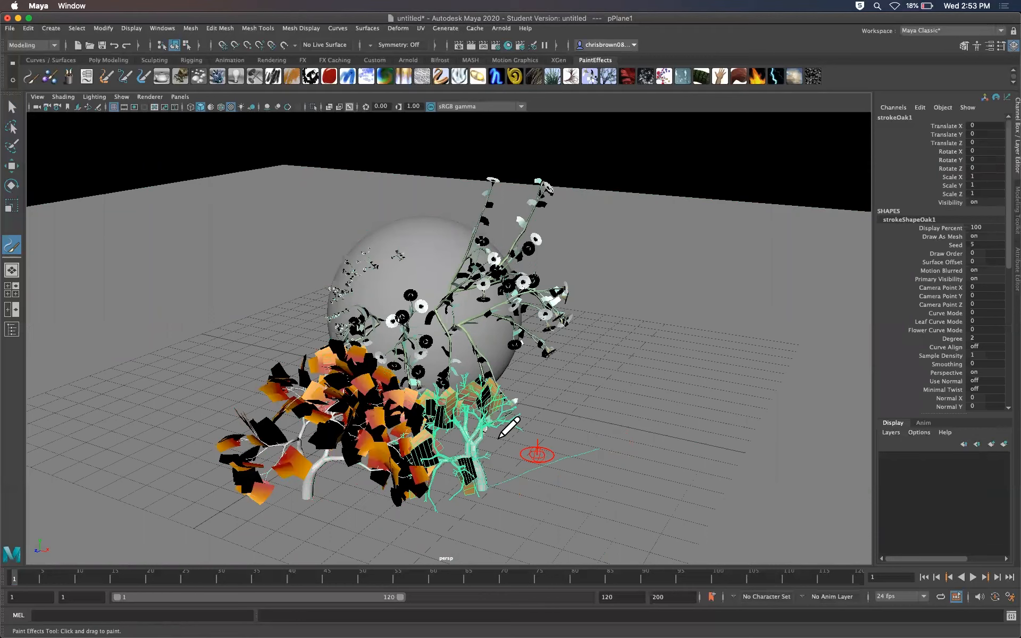
mouse_move(440, 444)
right_mouse_down("alt")
mouse_move(675, 449)
mouse_move(622, 460)
mouse_move(434, 463)
right_mouse_up("alt")
middle_click_drag(451, 467, 444, 364, "alt")
right_click_drag(444, 364, 610, 369, "alt")
mouse_move(608, 370)
left_mouse_down("alt")
mouse_move(597, 372)
mouse_move(624, 369)
left_mouse_up("alt")
mouse_move(624, 369)
right_mouse_down("alt")
mouse_move(627, 337)
mouse_move(410, 346)
right_mouse_up("alt")
middle_click_drag(556, 312, 431, 381, "alt")
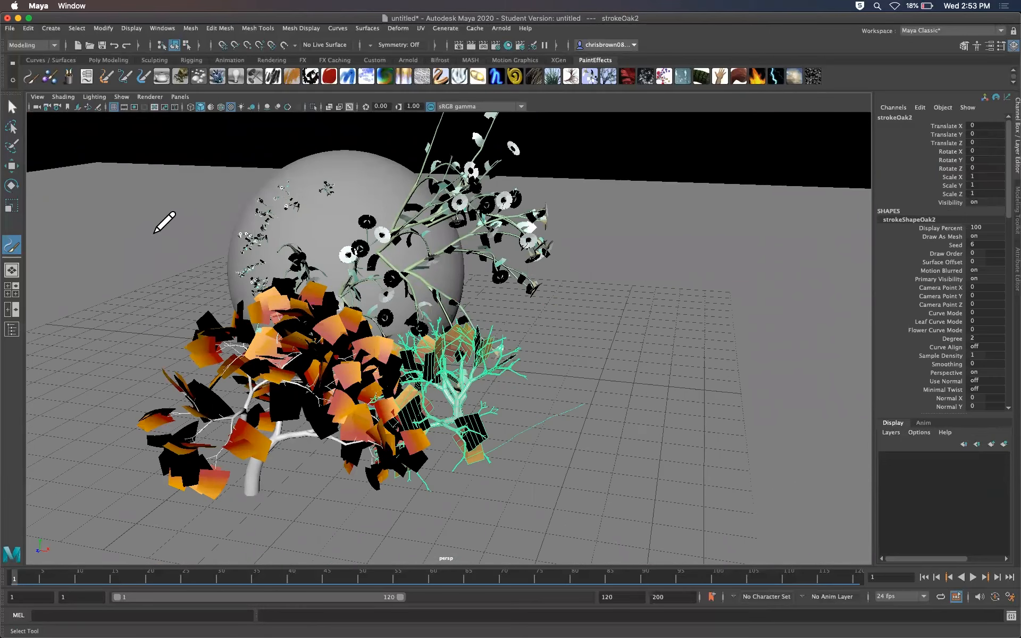
key("z")
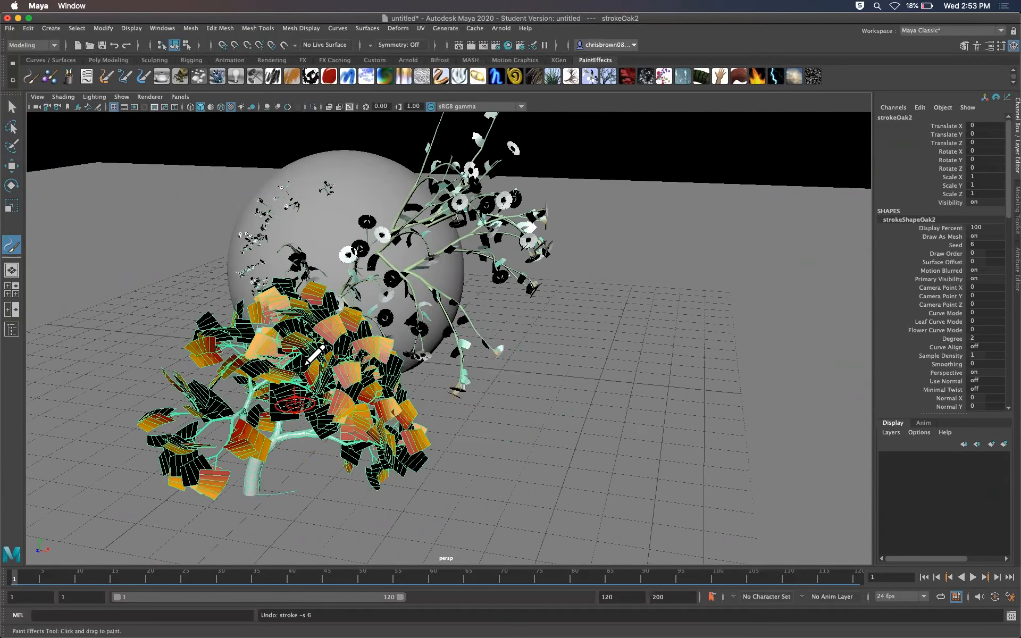
- Undo the first oak stroke, load the oakWhiteMedium brush from the TreesMesh presets, and move the preset browser out of the way
key("z")
left_click_drag(1020, 223, 478, 118)
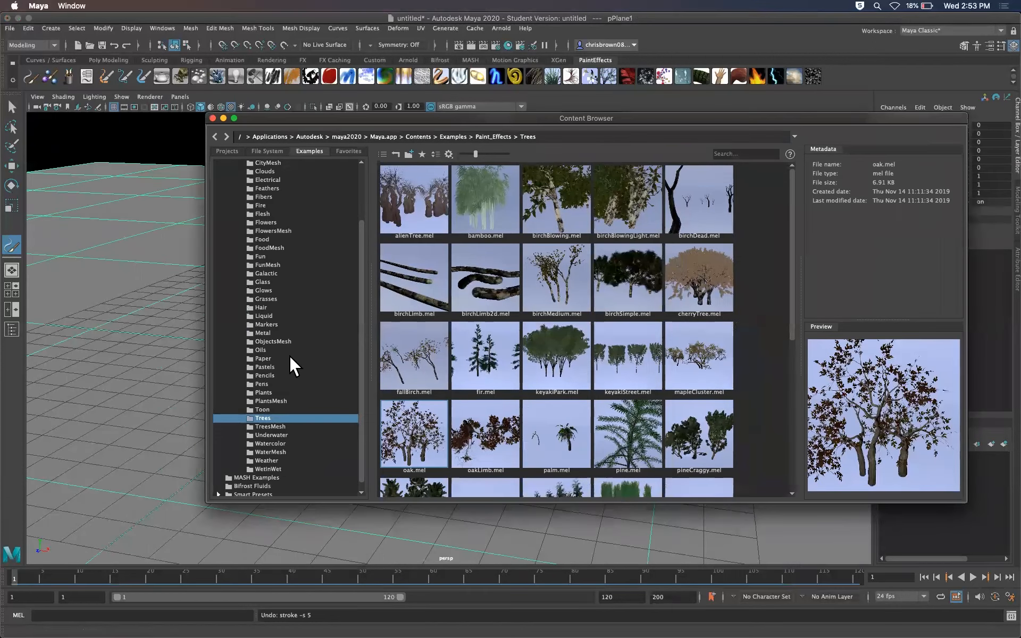
left_click(279, 424)
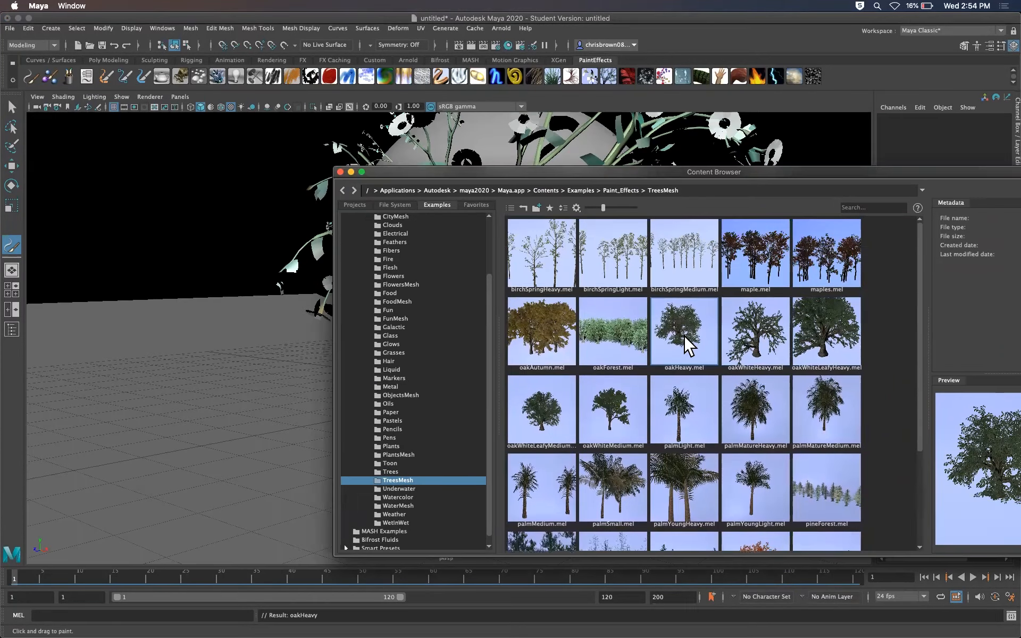
left_click(811, 322)
left_click_drag(888, 170, 1020, 178)
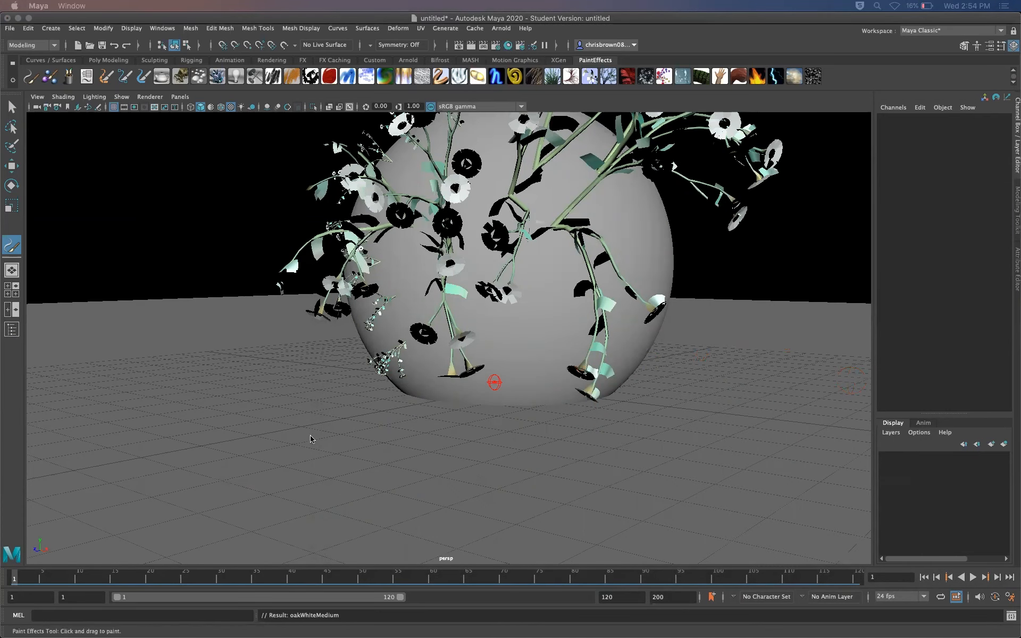
- Paint a short white oak stroke on the ground plane in front of the sphere, then leave the paint tool and examine the tree
left_click_drag(327, 477, 360, 467)
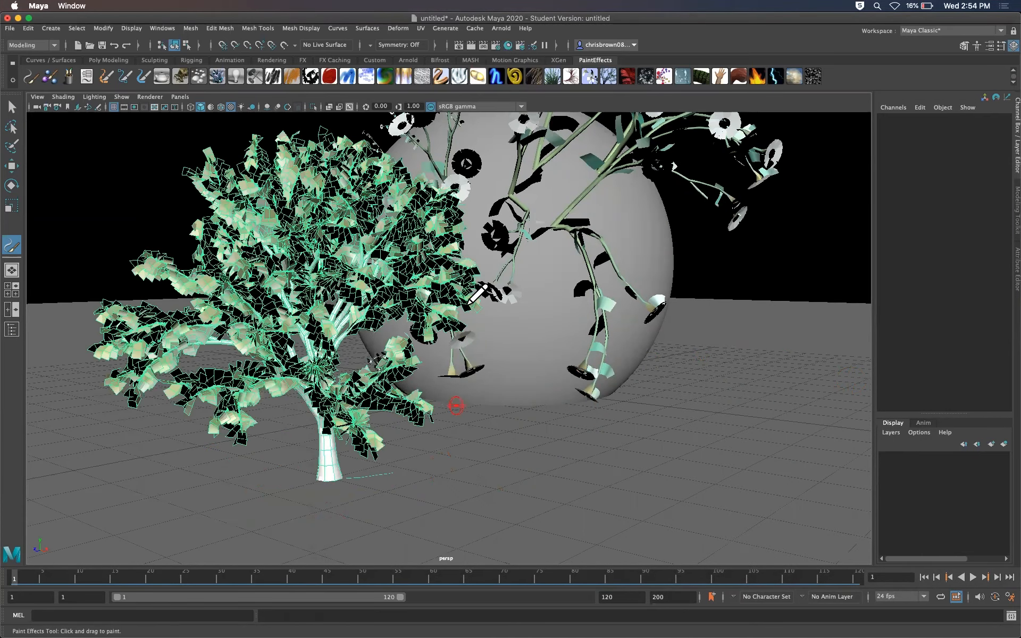
left_click(11, 106)
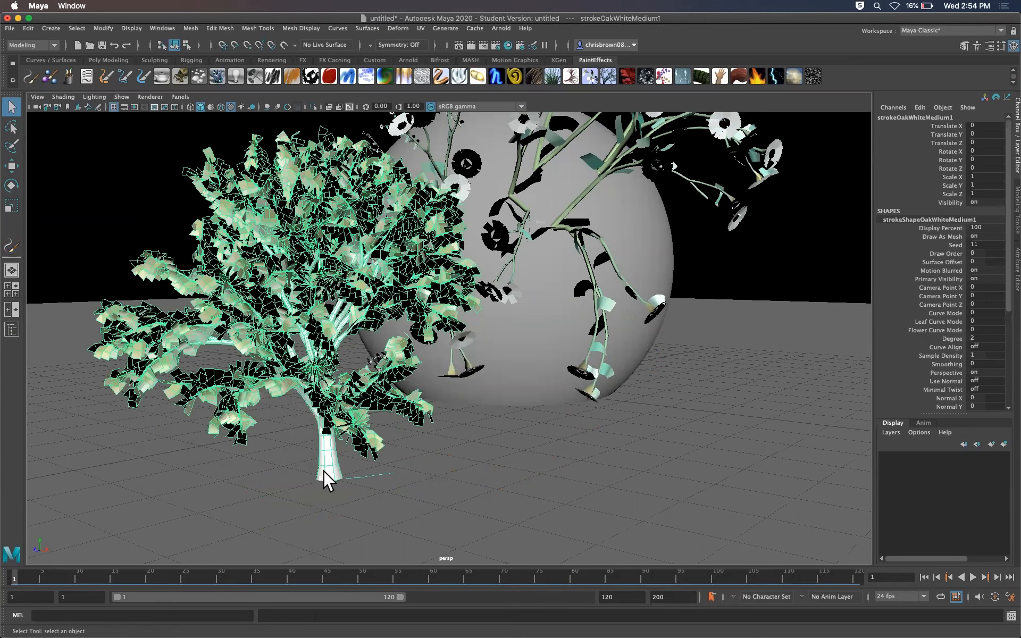
mouse_move(611, 319)
left_mouse_down("alt")
mouse_move(525, 312)
mouse_move(570, 308)
mouse_move(502, 326)
mouse_move(550, 313)
left_mouse_up("alt")
right_click_drag(550, 313, 601, 302, "alt")
middle_click_drag(601, 302, 630, 290, "alt")
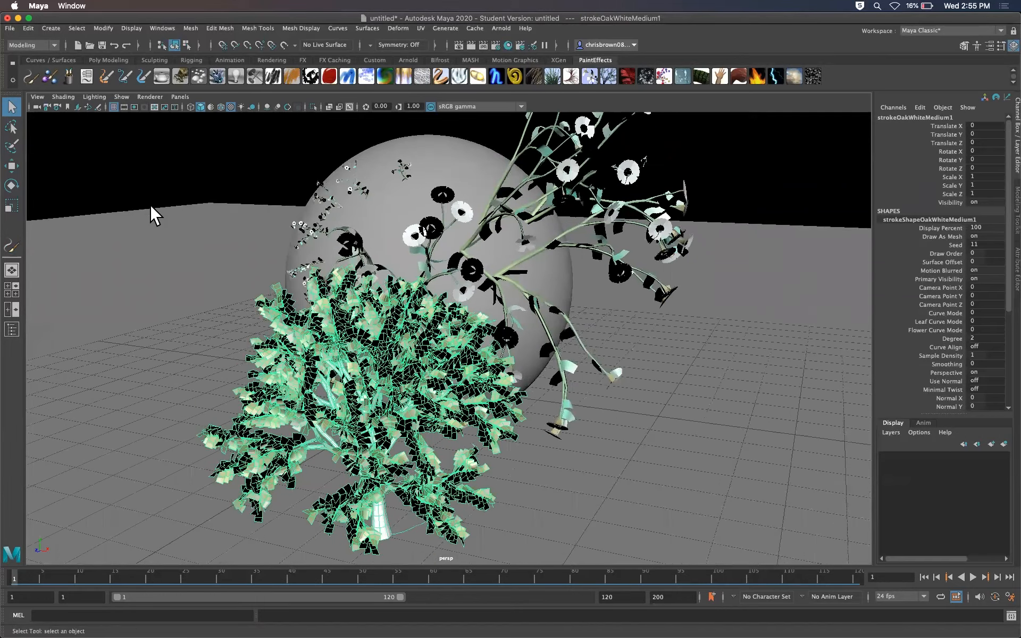
- Render the scene with the unconverted Paint Effects strokes in Arnold, check the image, and close the render view
left_click(155, 204)
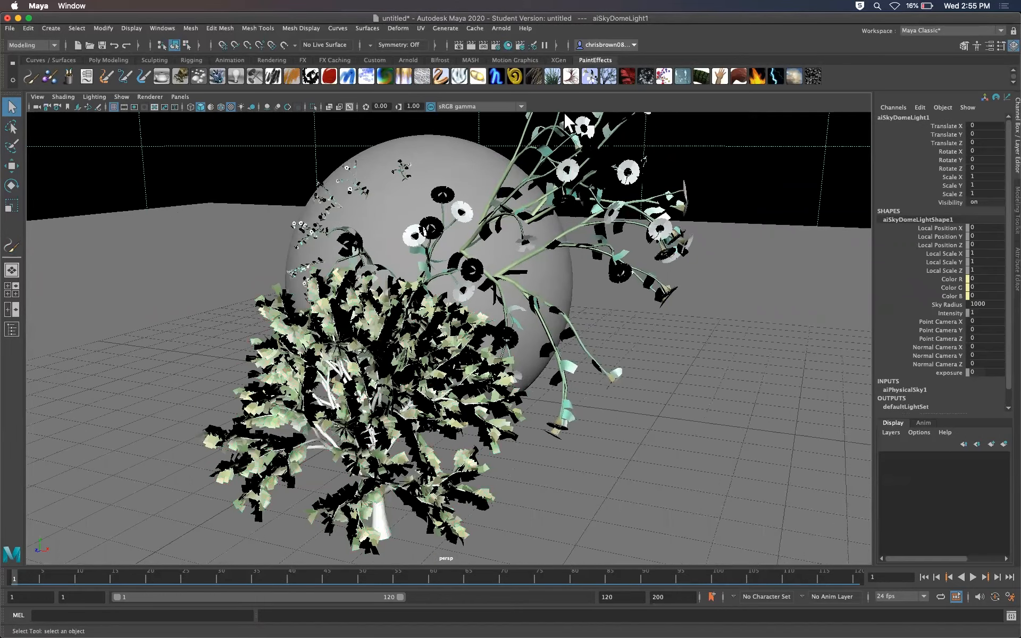
left_click(501, 25)
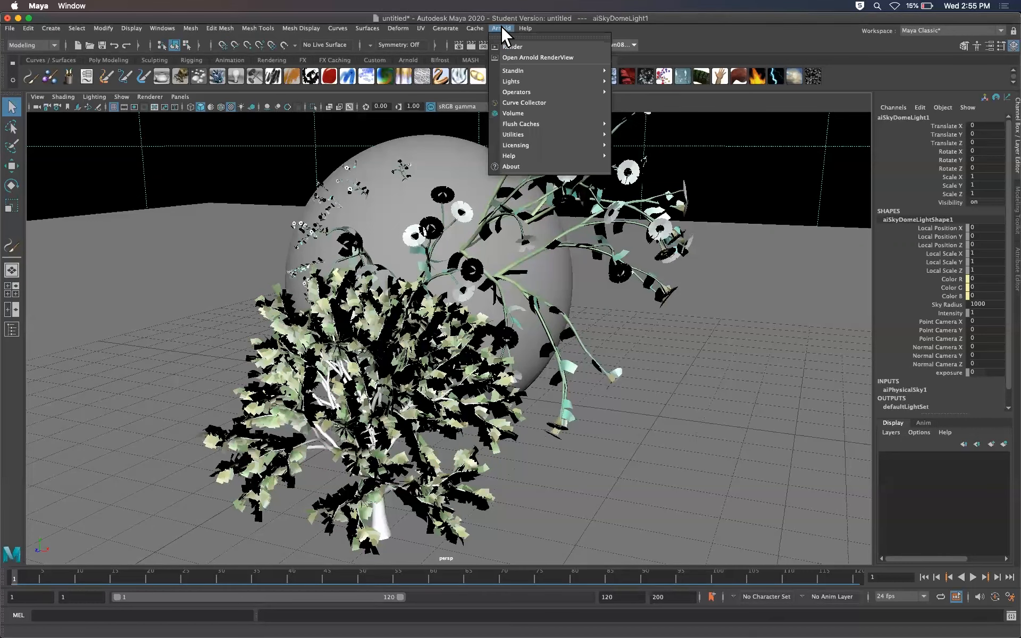
left_click(508, 41)
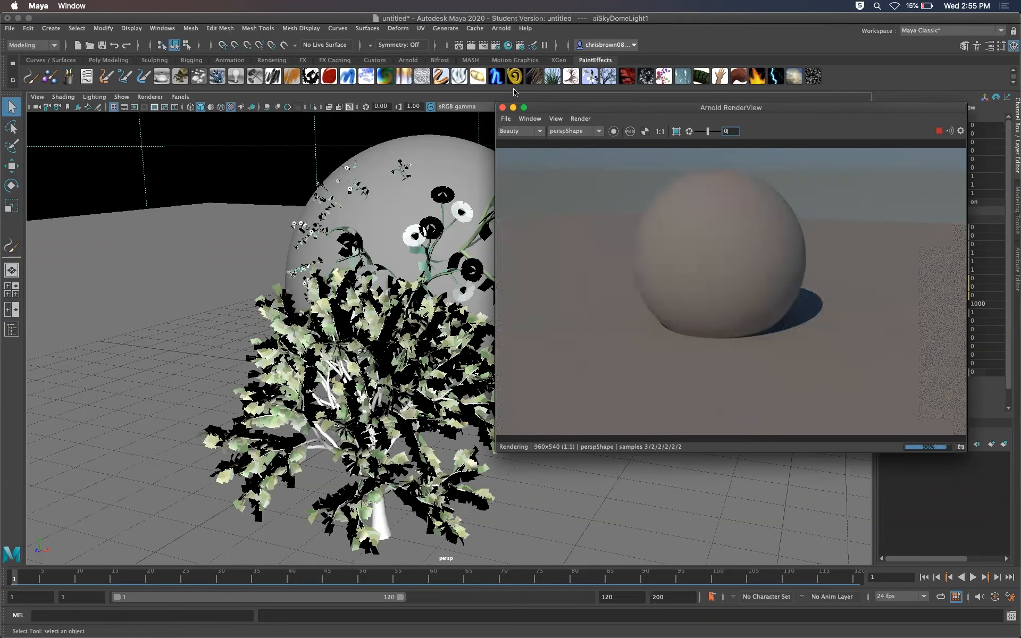
left_click(502, 107)
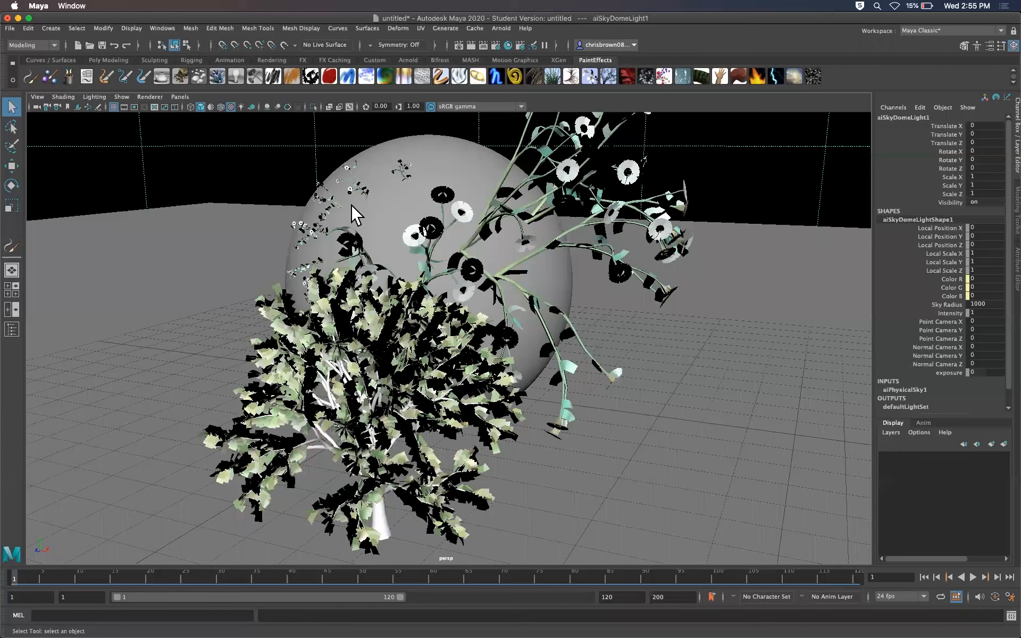
- Select the white oak stroke and look through the available object conversion types
left_click(423, 389)
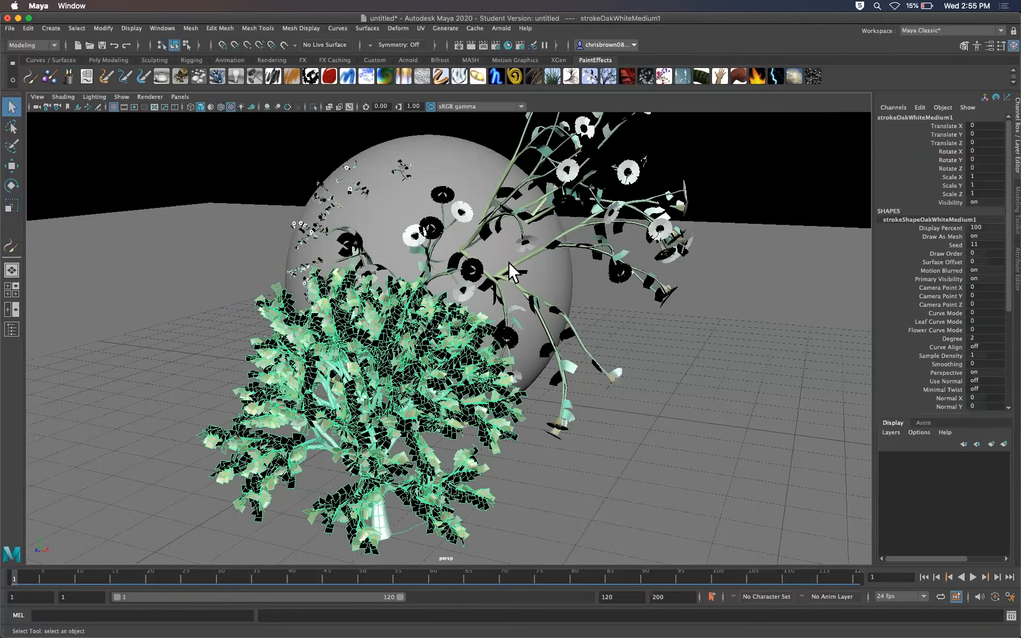
mouse_move(418, 426)
left_mouse_down("alt")
mouse_move(410, 445)
mouse_move(400, 403)
left_mouse_up("alt")
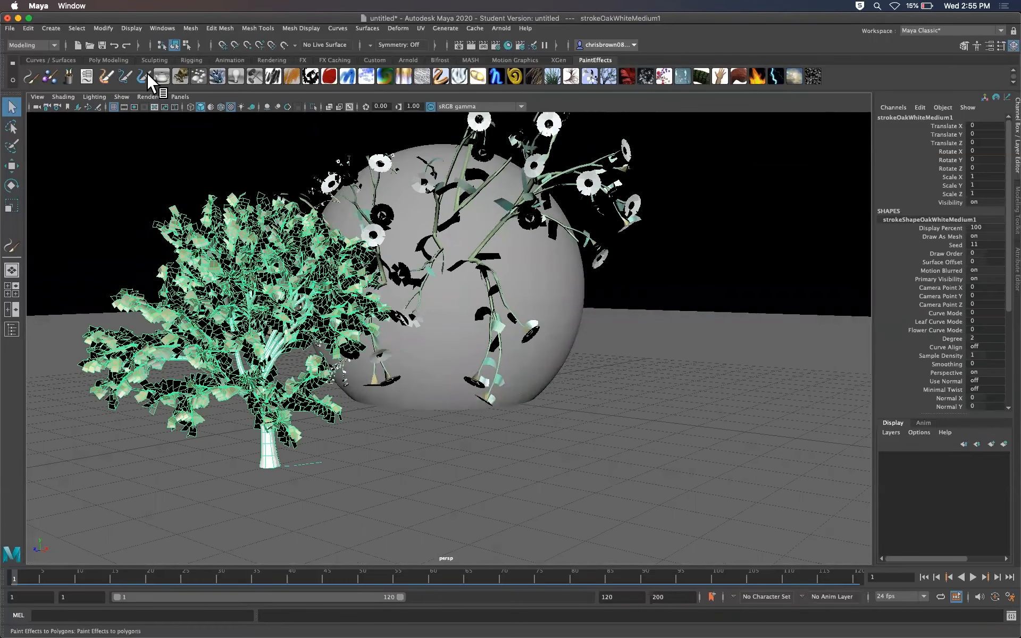
left_click(99, 28)
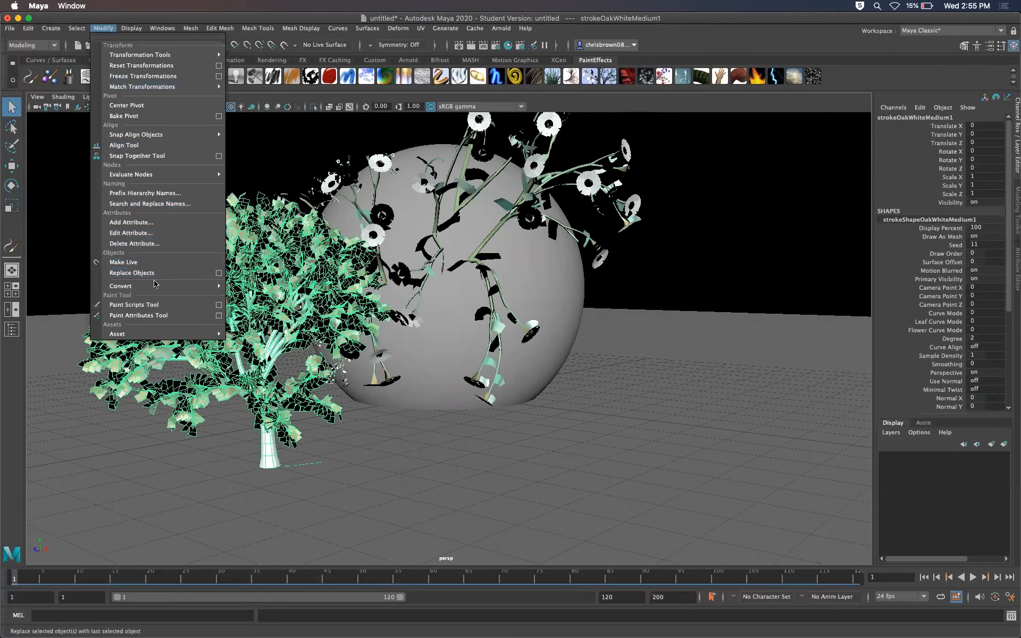
mouse_move(151, 287)
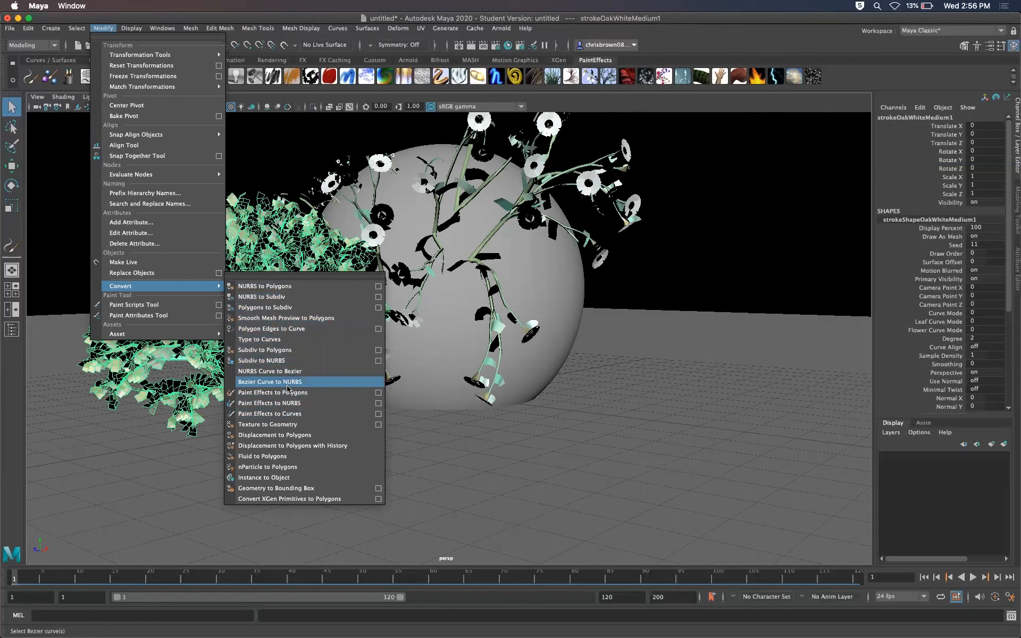
- View the Paint Effects template brush settings and close them without changes
left_click(439, 28)
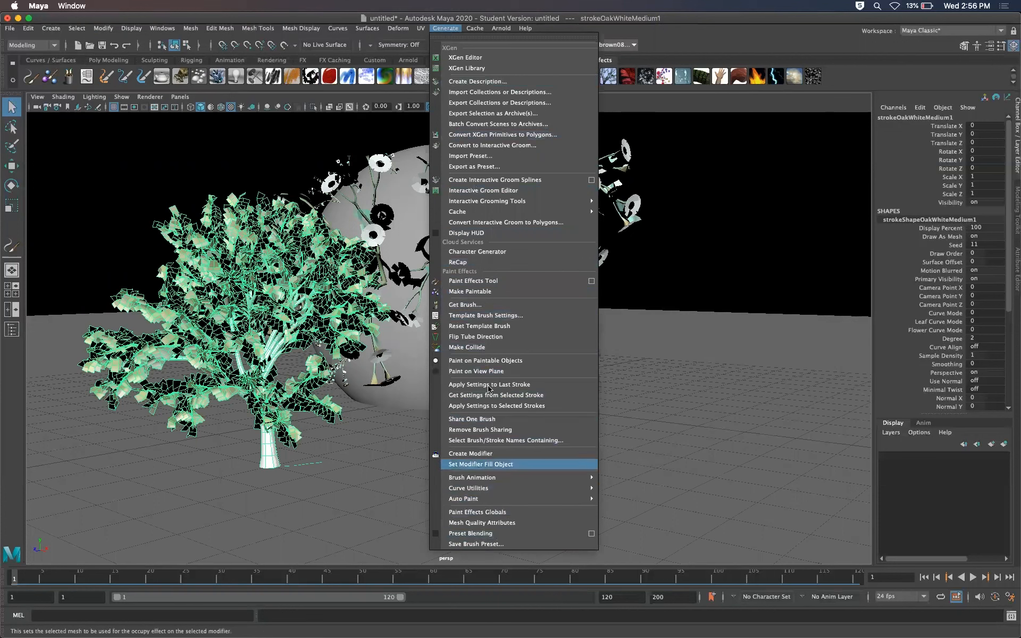
left_click(467, 316)
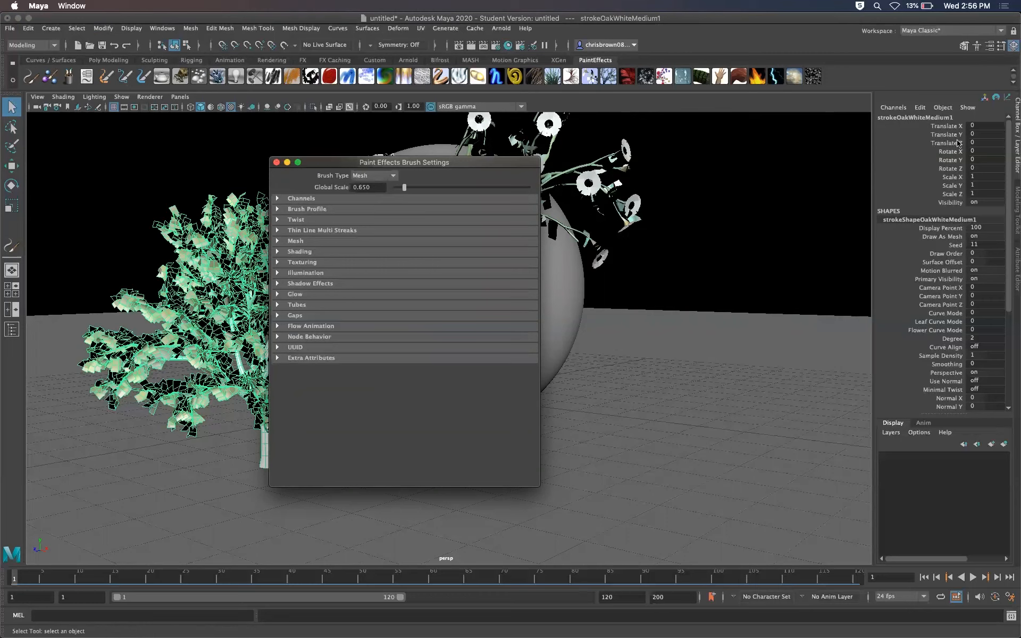
left_click_drag(1009, 192, 983, 123)
left_click(276, 162)
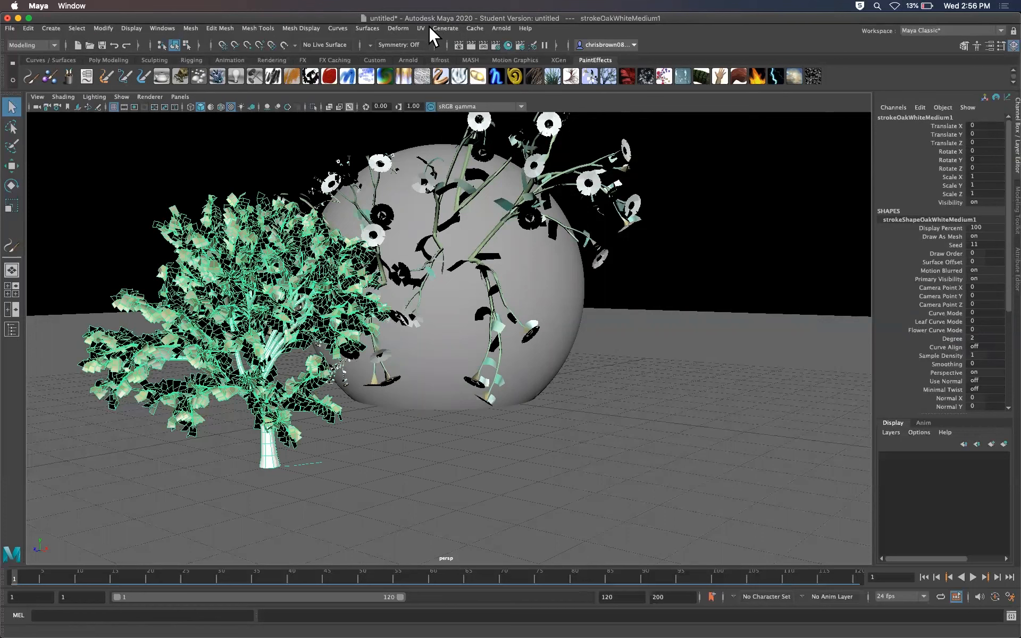
- Convert the selected white oak stroke from Paint Effects to polygons
left_click(444, 28)
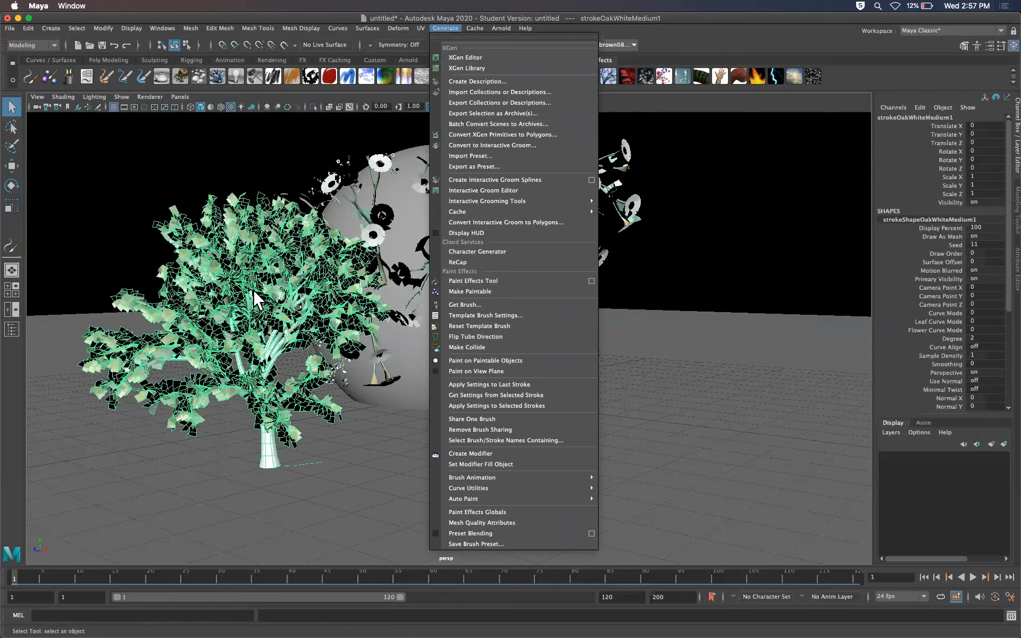
left_click(101, 22)
left_click(102, 28)
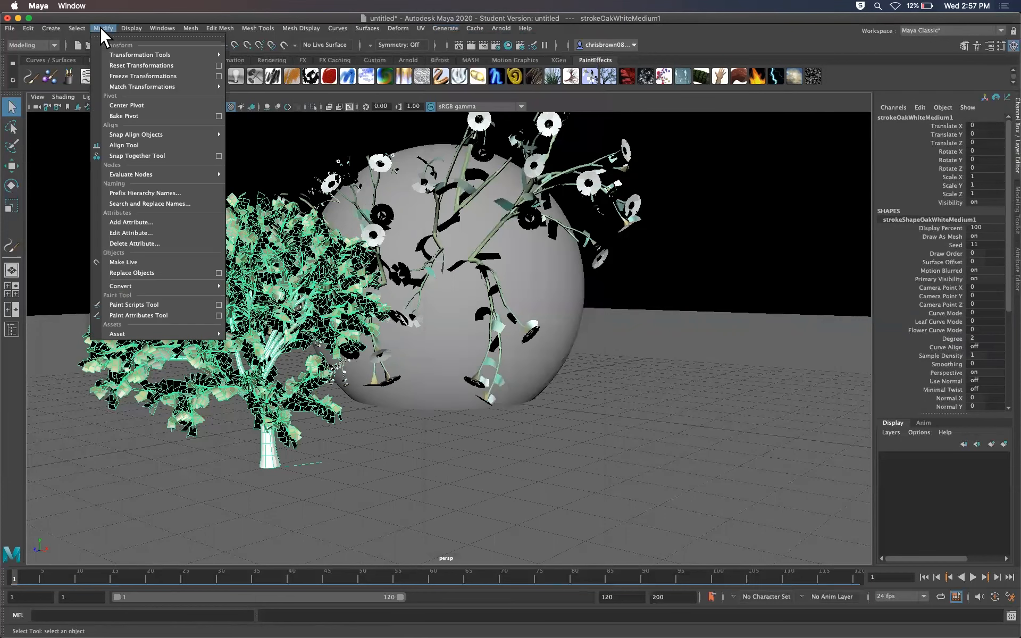
mouse_move(190, 287)
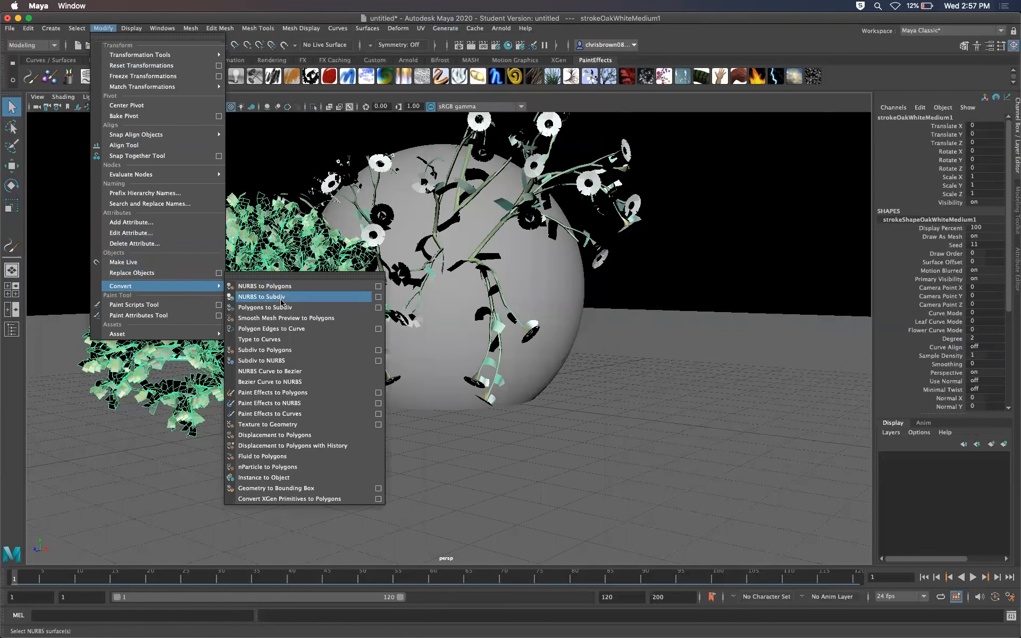
left_click(294, 394)
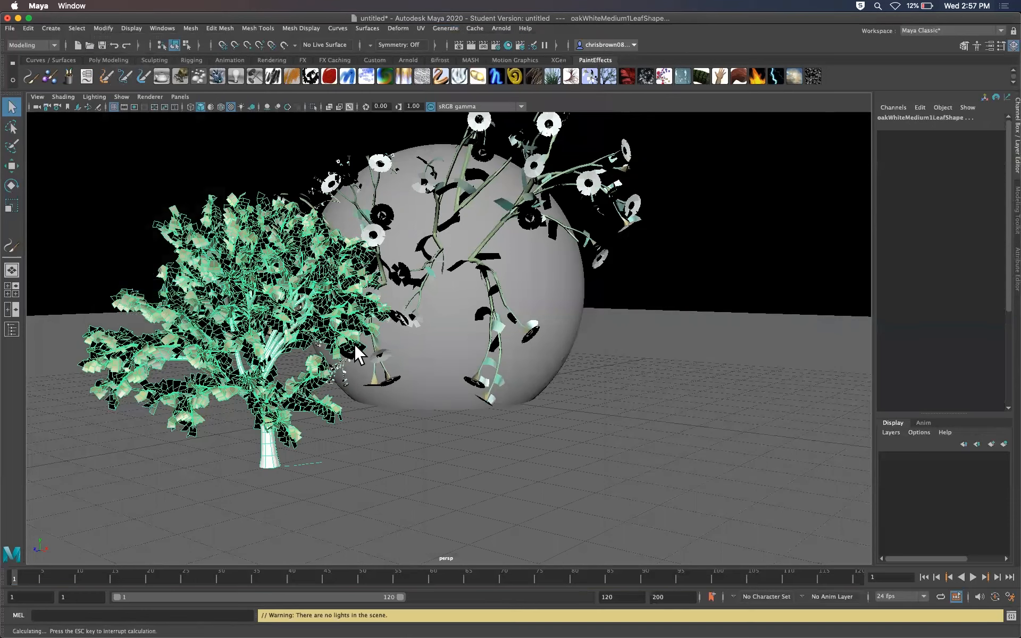
- Render the converted oak tree beside the sphere in Arnold, inspect the result, and close the render view
right_click_drag(308, 337, 433, 319, "alt")
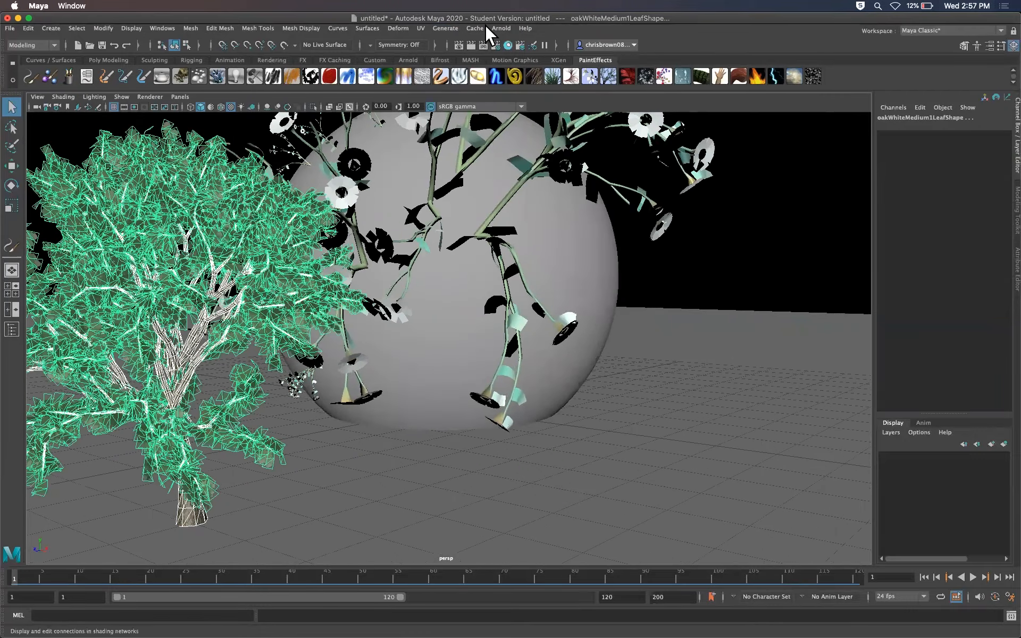
left_click(500, 28)
left_click(513, 48)
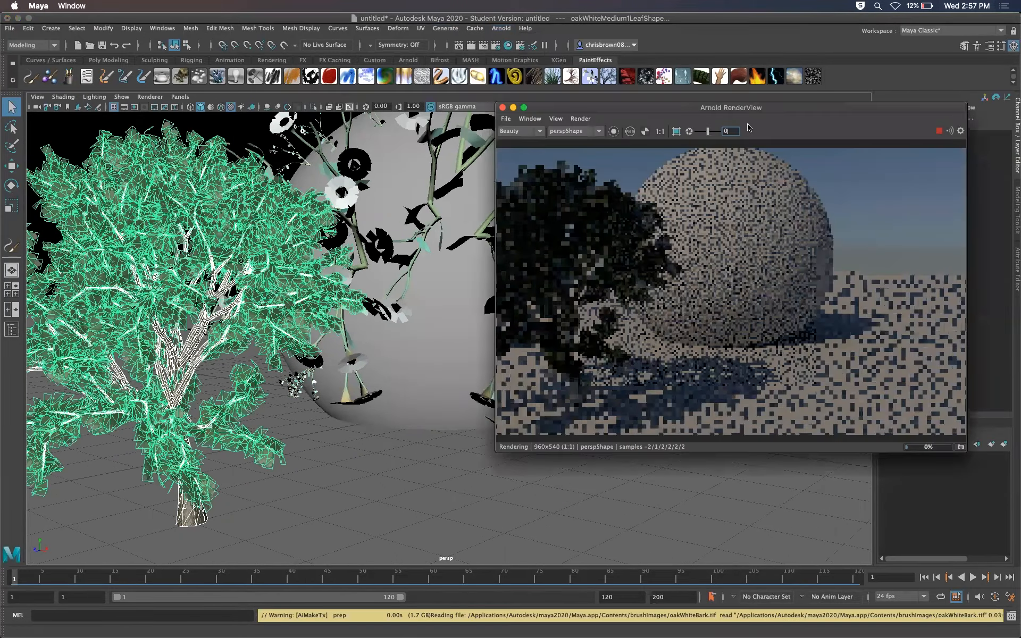
left_click_drag(877, 107, 736, 153)
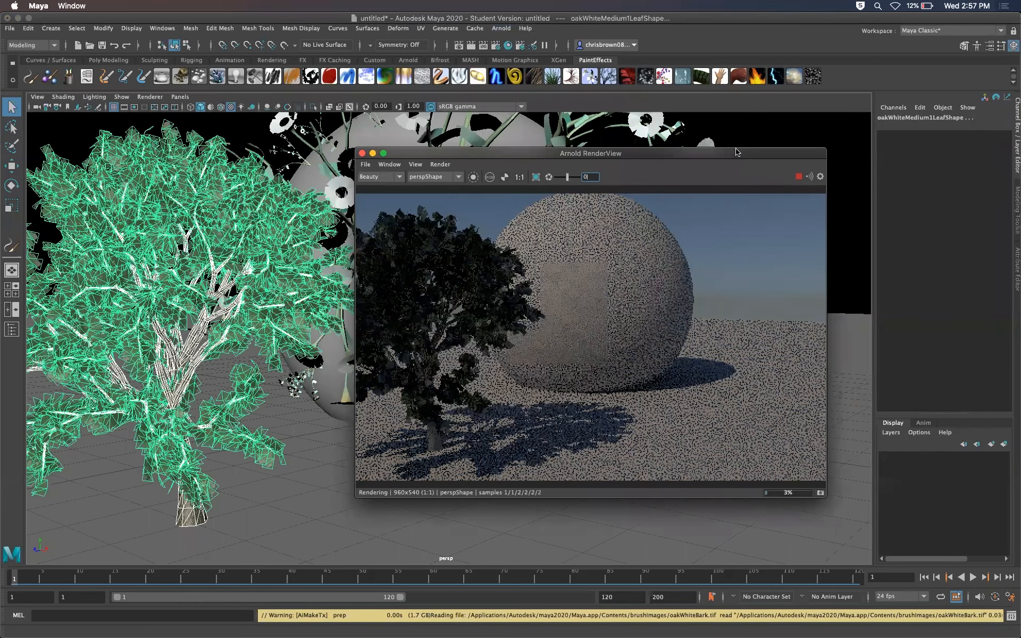
left_click(362, 153)
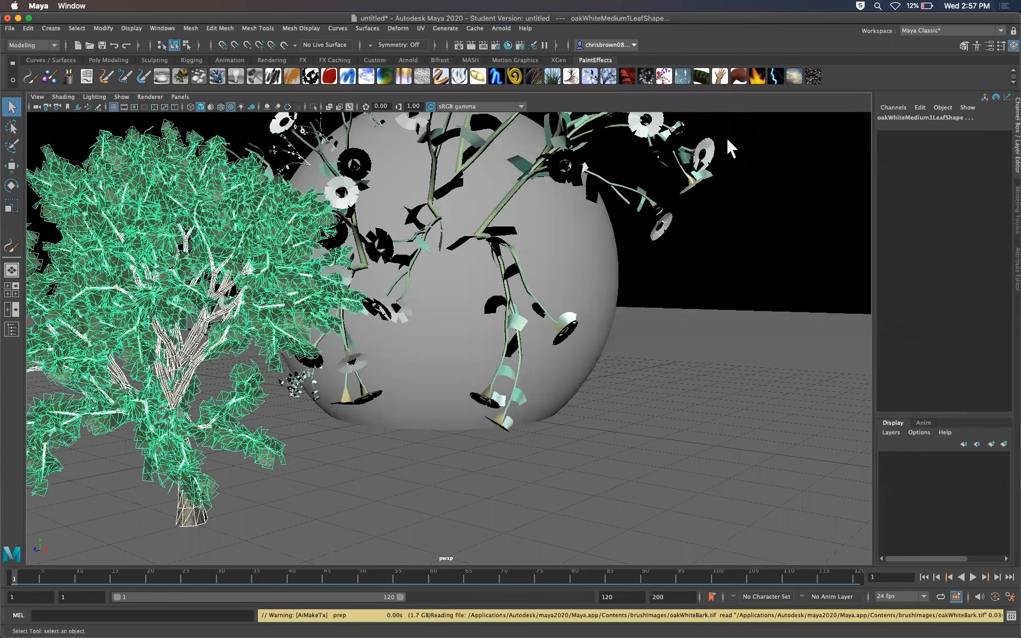
- Show the Outliner, select aiSkyDomeLight1, and display its attributes for editing
left_click(163, 28)
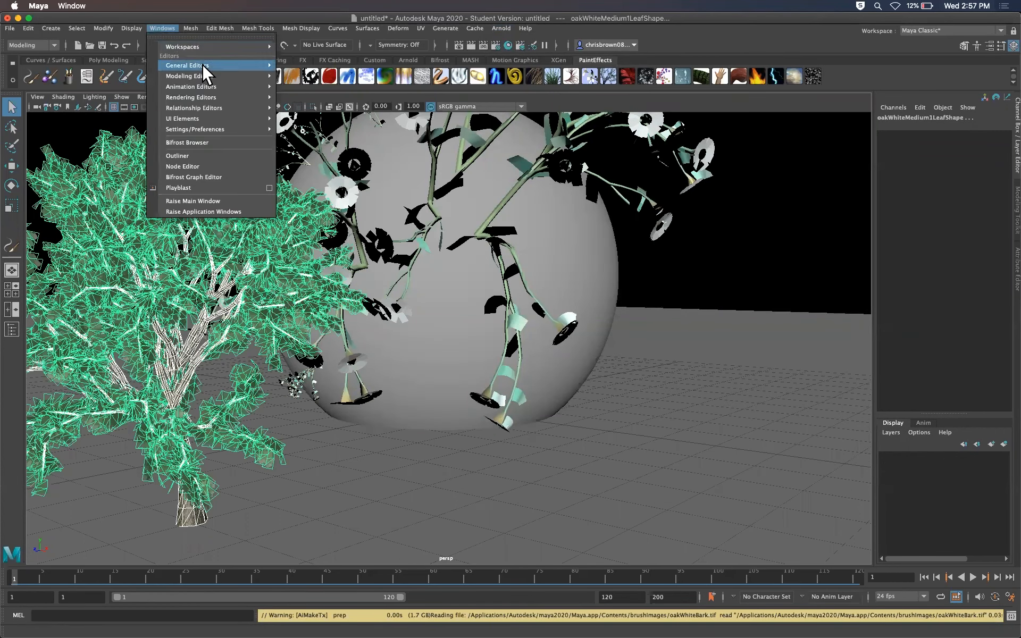
mouse_move(216, 64)
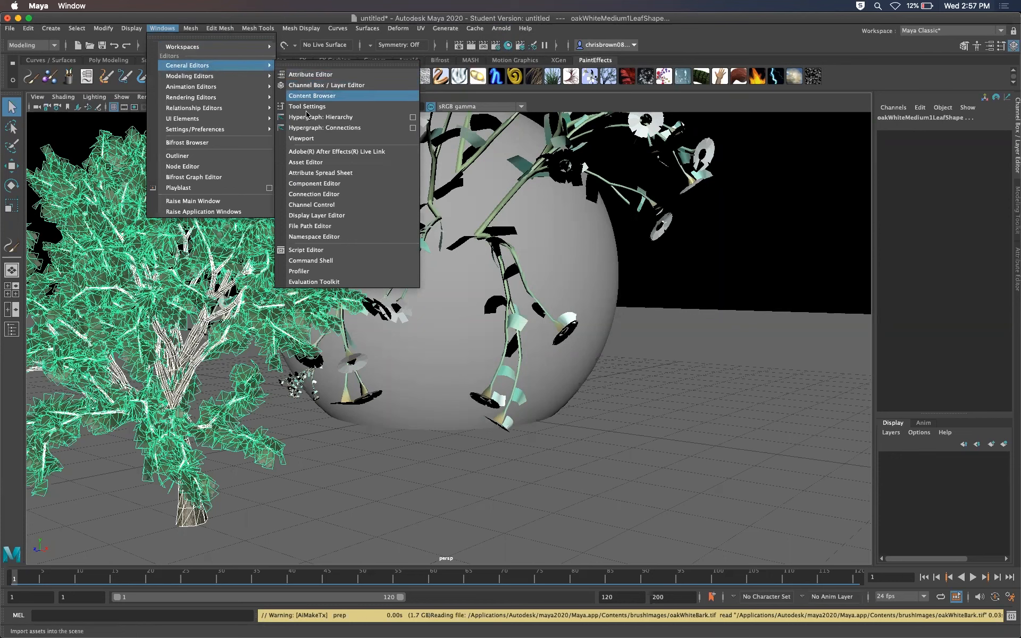
mouse_move(199, 79)
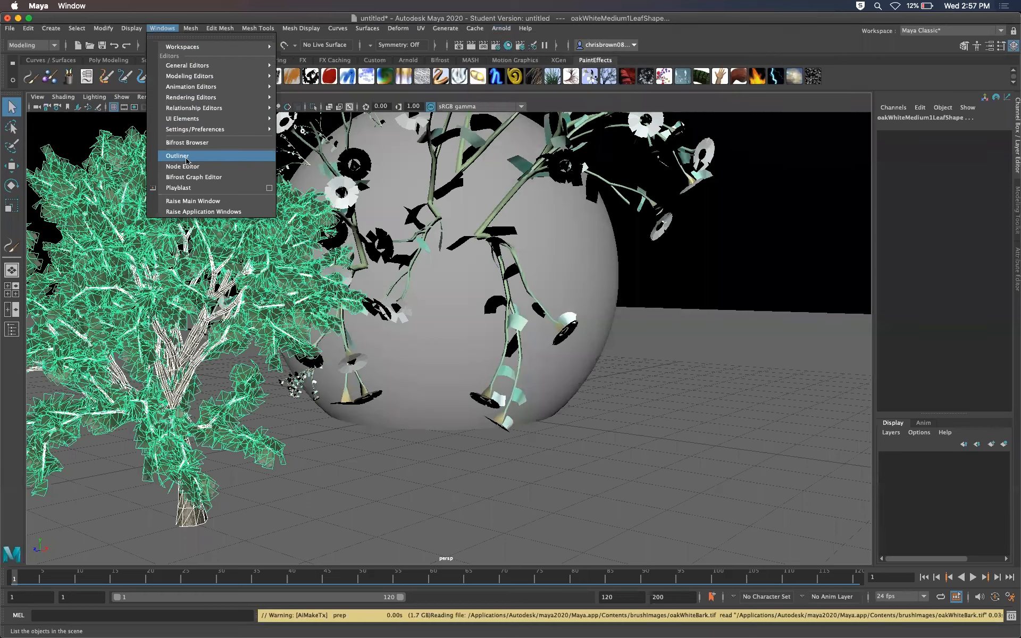
left_click(181, 156)
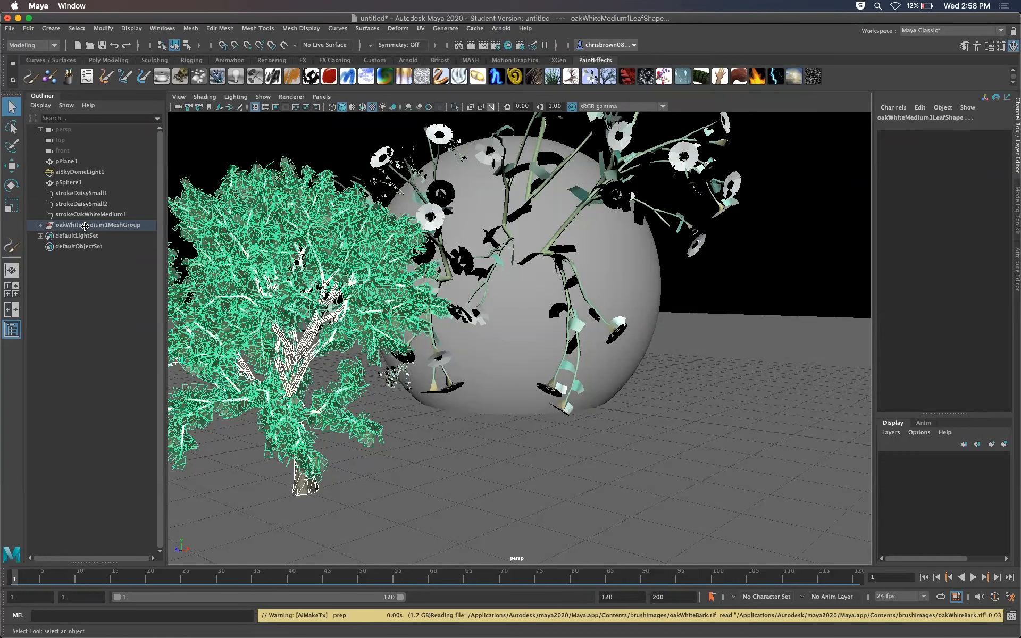
left_click(87, 172)
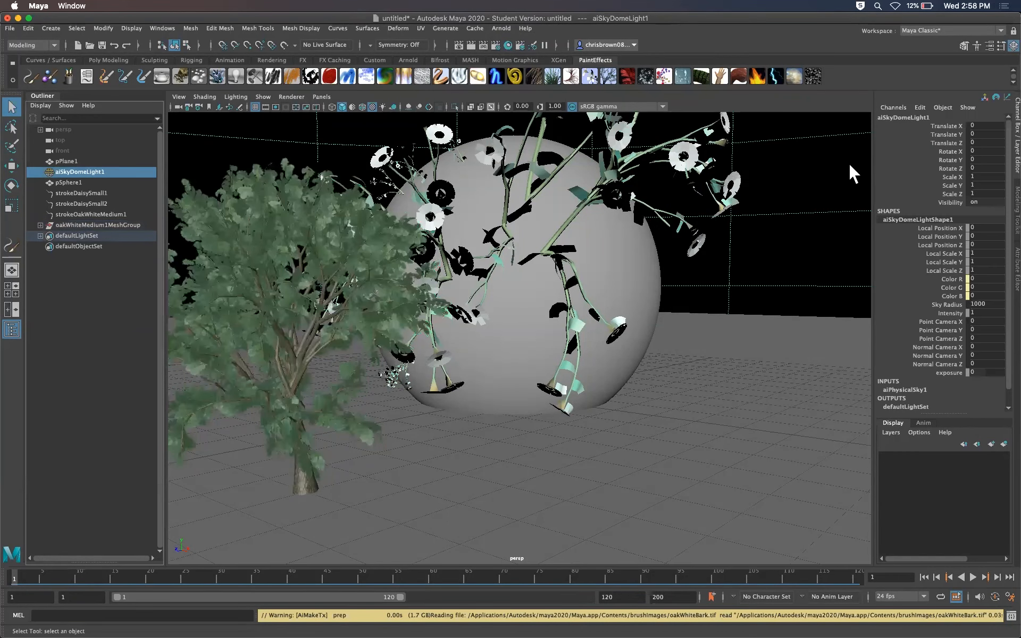
left_click(1014, 275)
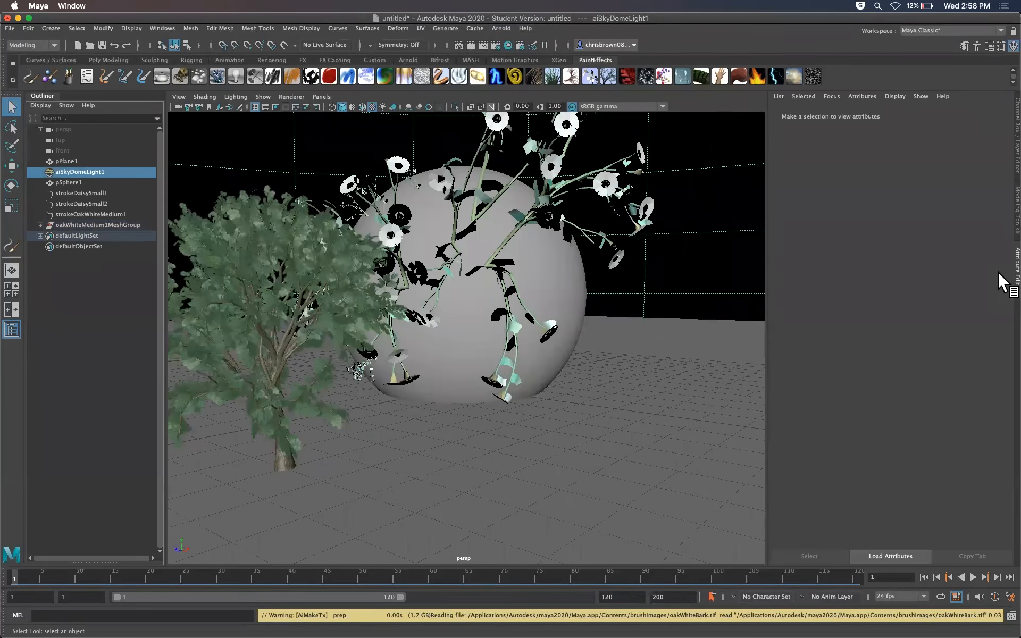
- Set the sky dome light's intensity to 2 and its exposure to 1
left_click(883, 237)
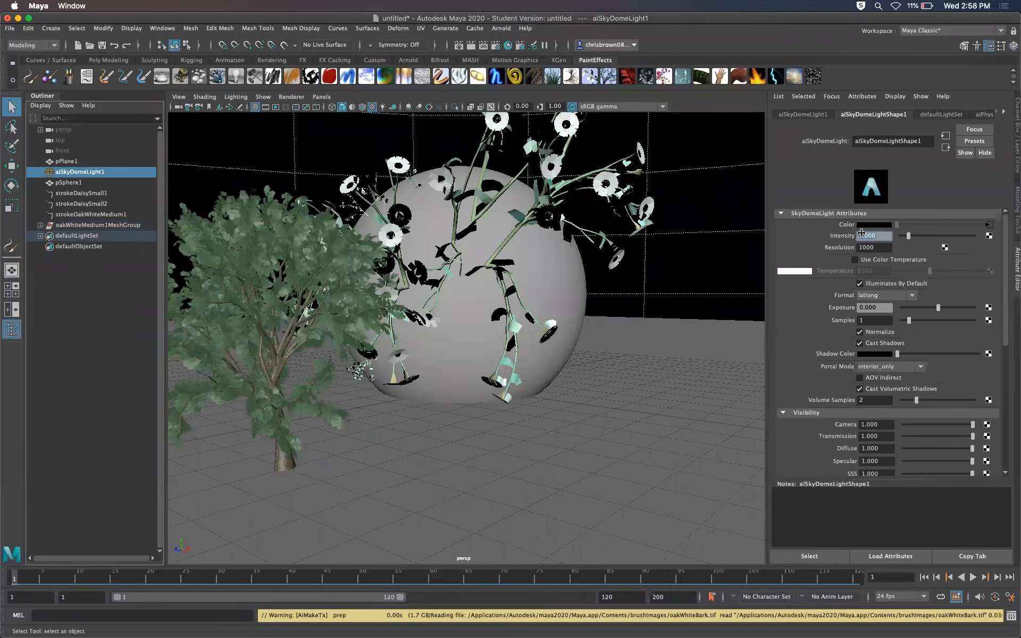
key("Return")
left_click(885, 307)
type("1")
key("Return")
- Render the scene again in Arnold with the brighter sky dome light, check it, and close the render view
left_click(509, 28)
left_click(514, 45)
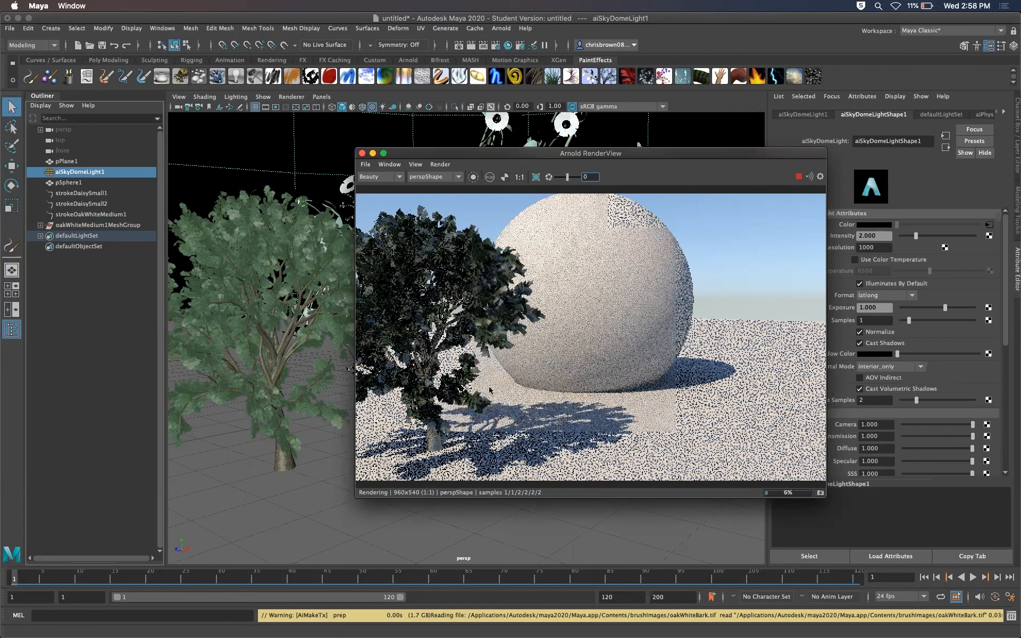
left_click(361, 153)
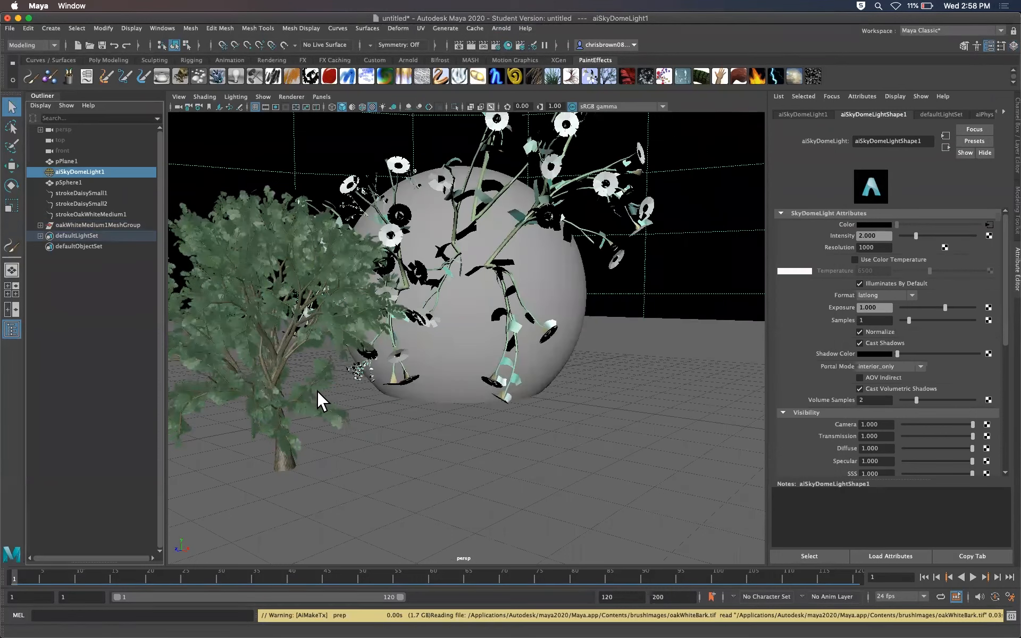
- Examine the converted oak tree's leaves, branches and bark up close
right_click_drag(303, 392, 444, 389, "alt")
middle_click_drag(300, 376, 298, 348, "alt")
mouse_move(369, 329)
right_mouse_down("alt")
mouse_move(394, 335)
mouse_move(379, 344)
right_mouse_up("alt")
middle_click_drag(377, 340, 397, 332, "alt")
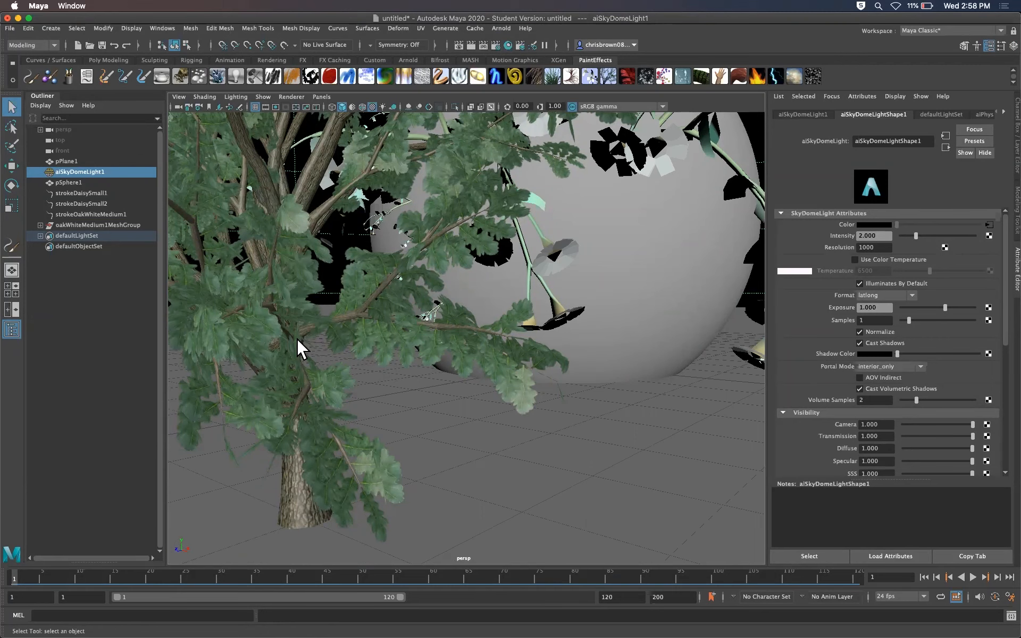
- Display the viewport without textures and examine the oak tree's flat leaf cards and branch geometry from several angles
key("4")
key("5")
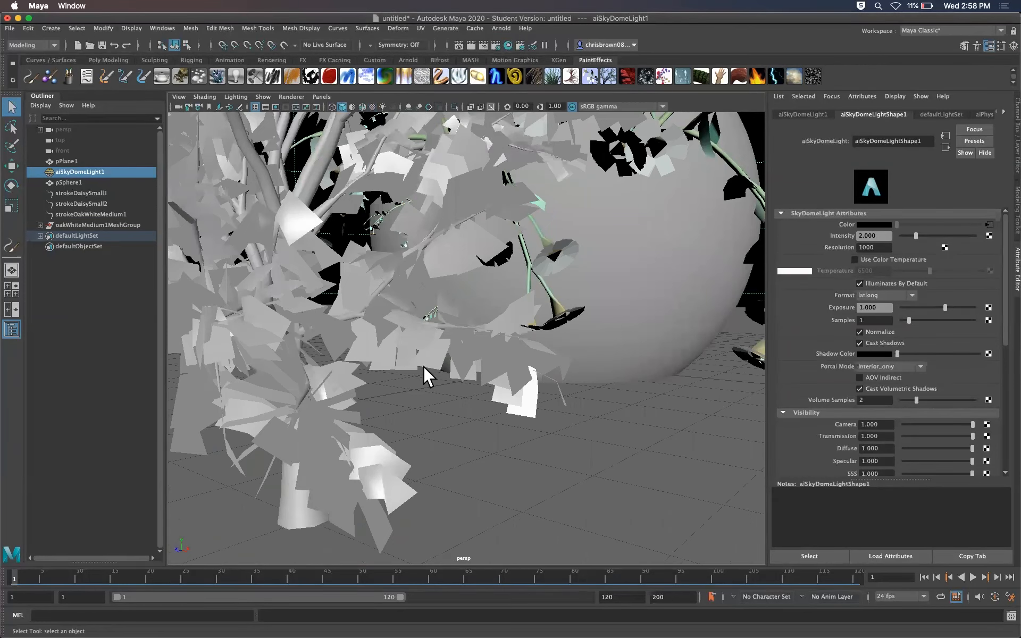
left_click_drag(443, 370, 453, 312, "alt")
mouse_move(453, 312)
right_mouse_down("alt")
mouse_move(487, 314)
mouse_move(426, 313)
mouse_move(492, 303)
mouse_move(463, 315)
right_mouse_up("alt")
left_click_drag(462, 314, 394, 312, "alt")
middle_click_drag(394, 312, 481, 328, "alt")
right_click_drag(481, 328, 507, 304, "alt")
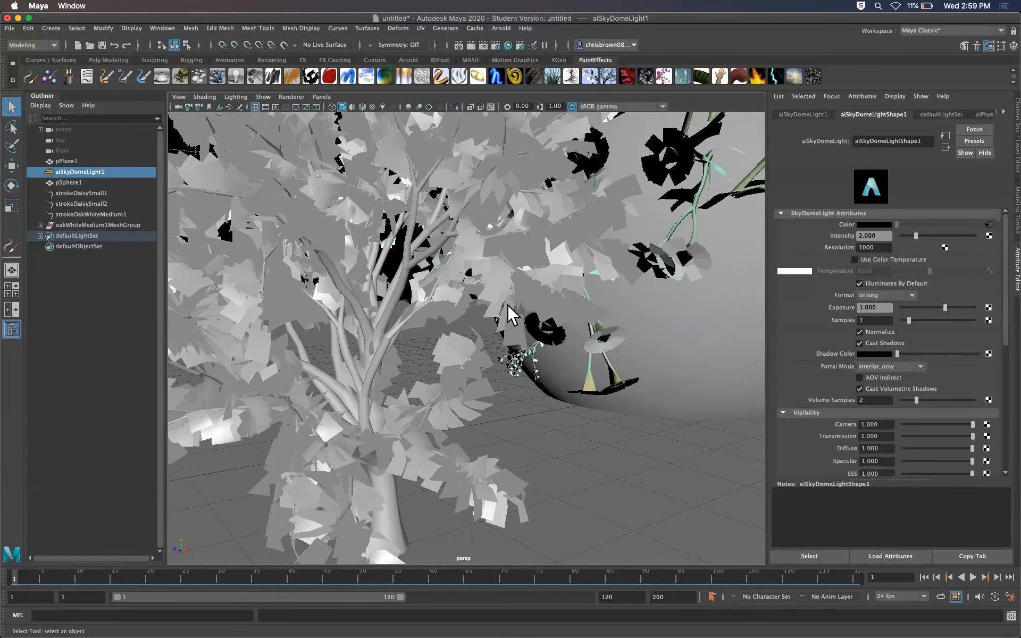
- Turn textured display back on and inspect the oak tree's leaves and bark up close
key("6")
mouse_move(440, 352)
right_mouse_down("alt")
mouse_move(419, 378)
mouse_move(500, 381)
mouse_move(490, 385)
mouse_move(496, 367)
right_mouse_up("alt")
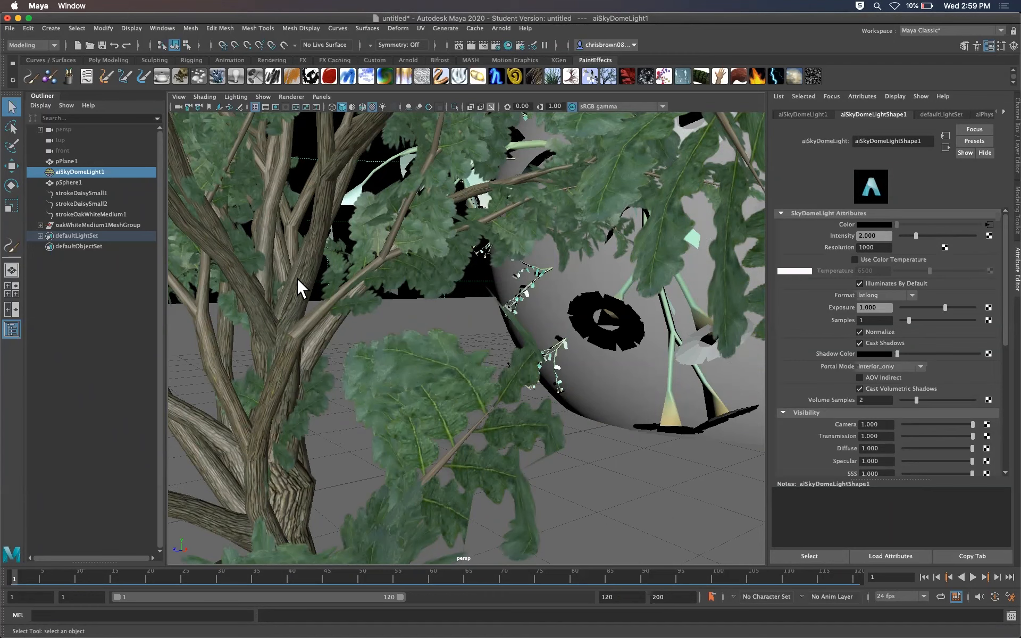
right_click_drag(342, 415, 442, 364, "alt")
middle_click_drag(441, 363, 436, 342, "alt")
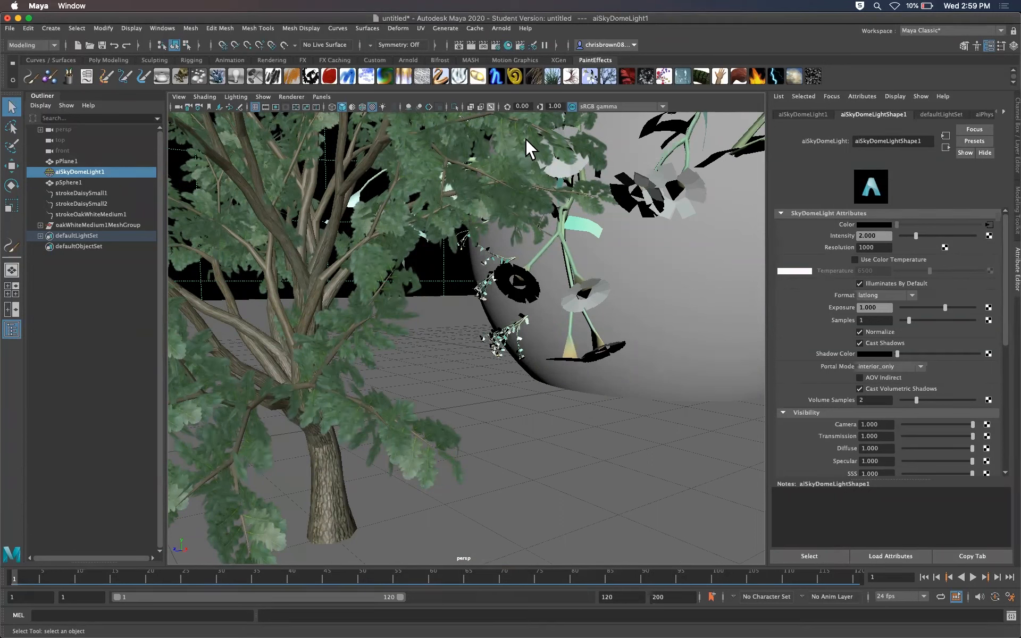
- Render the oak tree close-up in Arnold with a crop region around its lower branches, check it, and close the render view
left_click(501, 29)
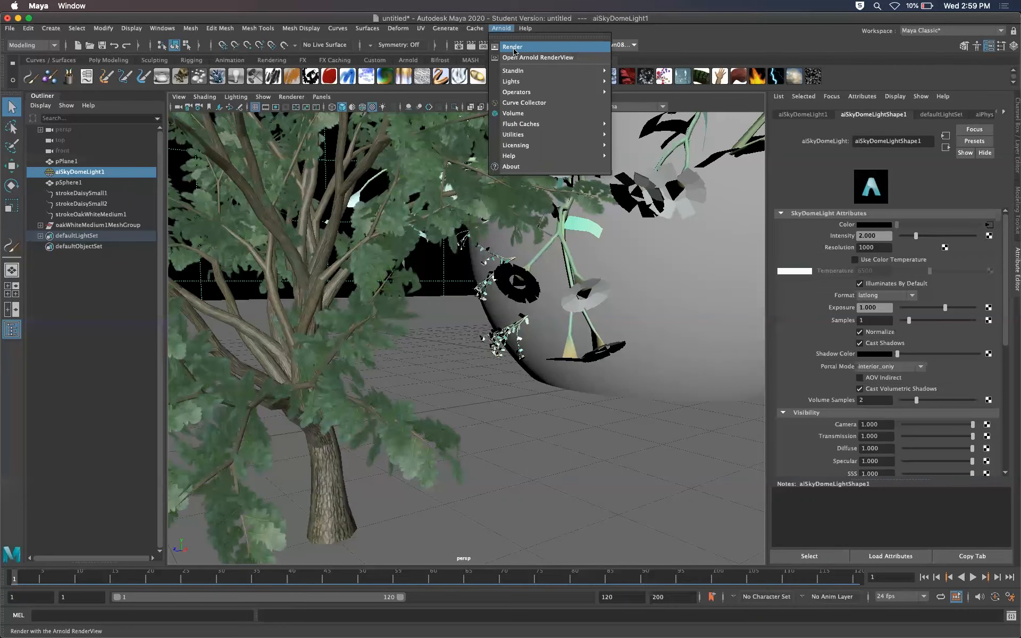
left_click(514, 48)
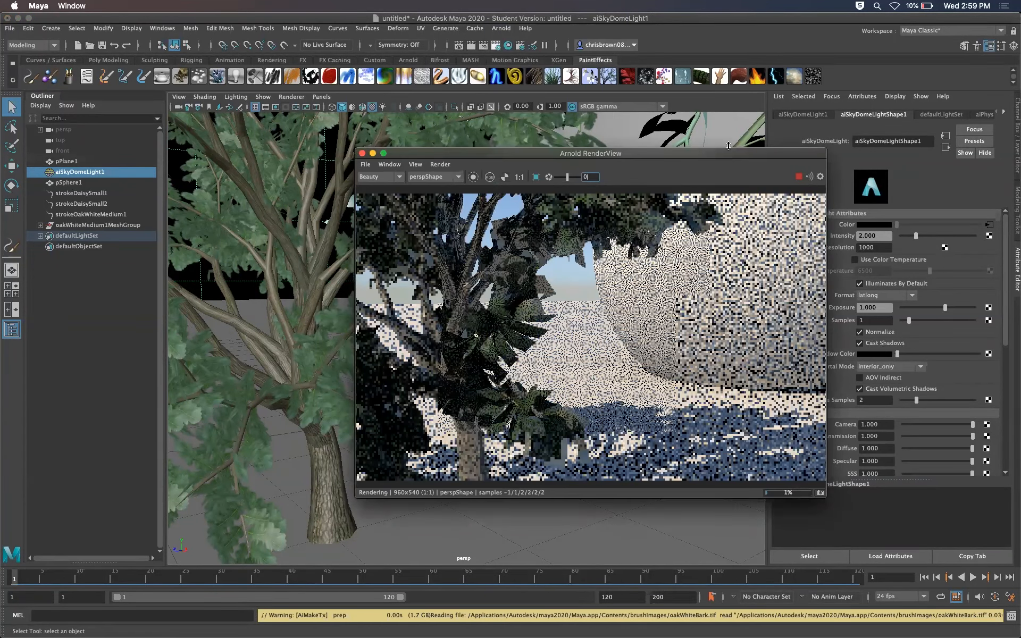
left_click(536, 177)
left_click_drag(428, 305, 630, 458)
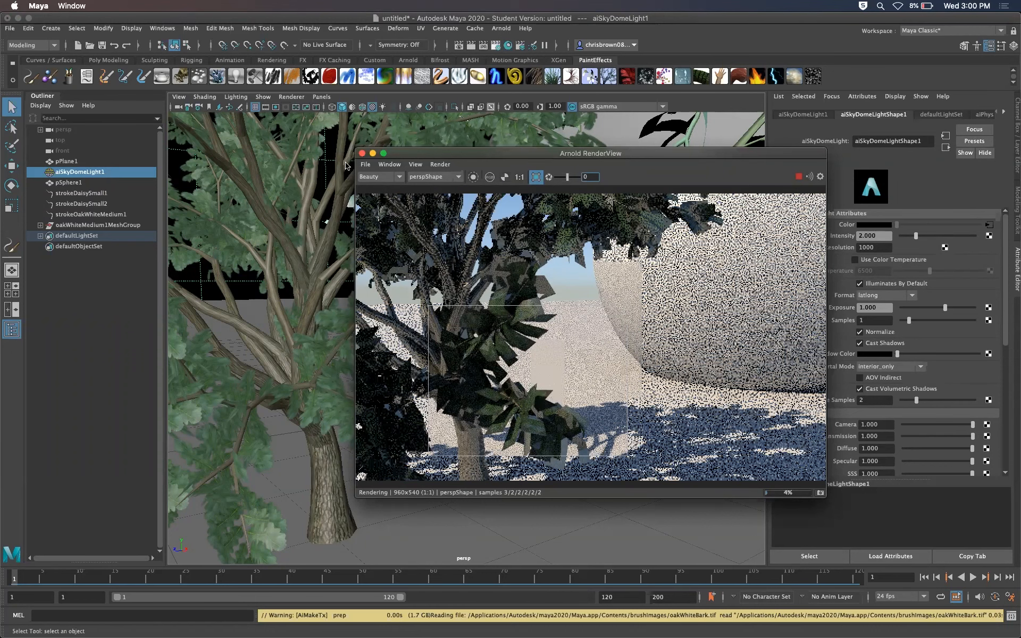
left_click(362, 153)
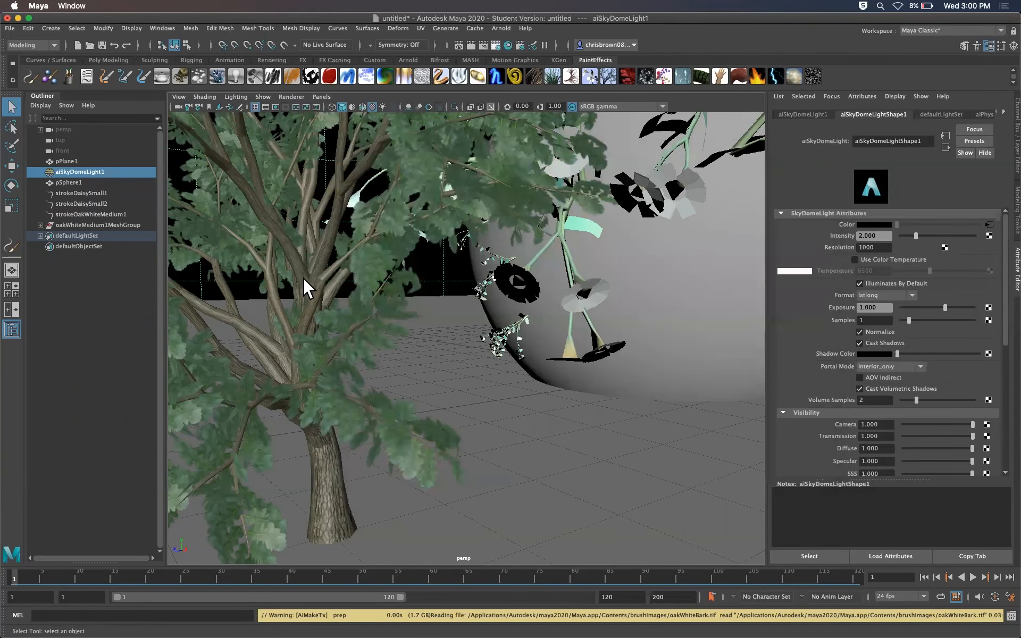
- Apply smooth mesh preview to the oak's trunk and branches, check them in an Arnold render, and close the render view
left_click(314, 306)
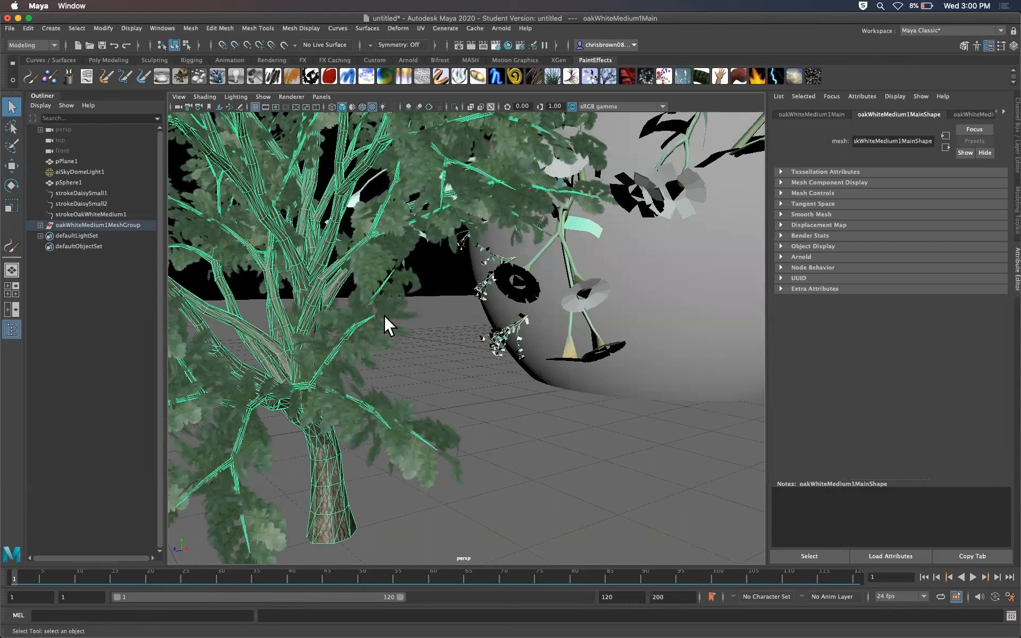
key("3")
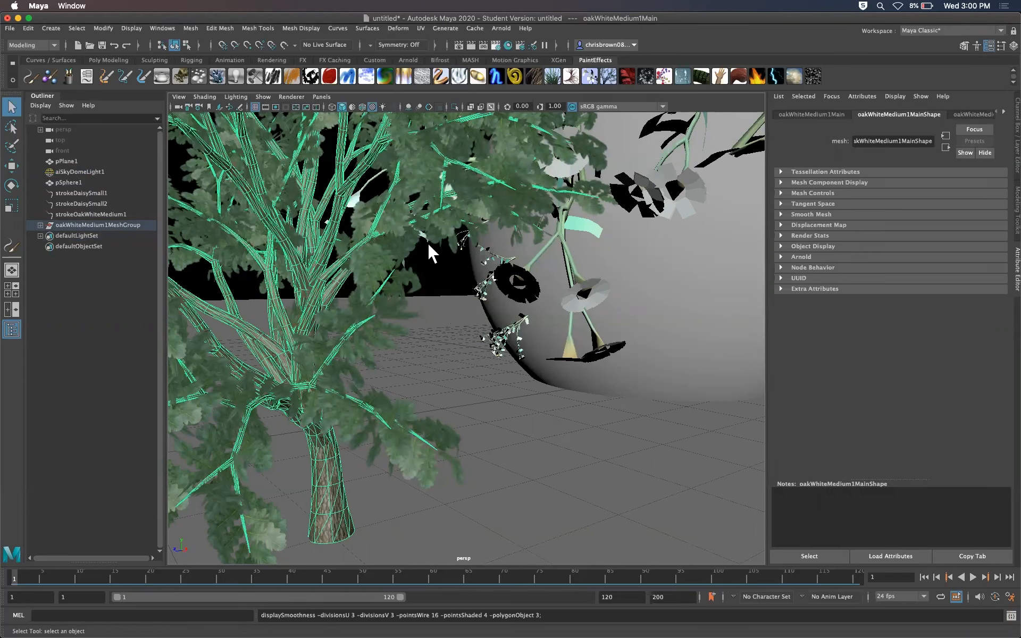
left_click(501, 29)
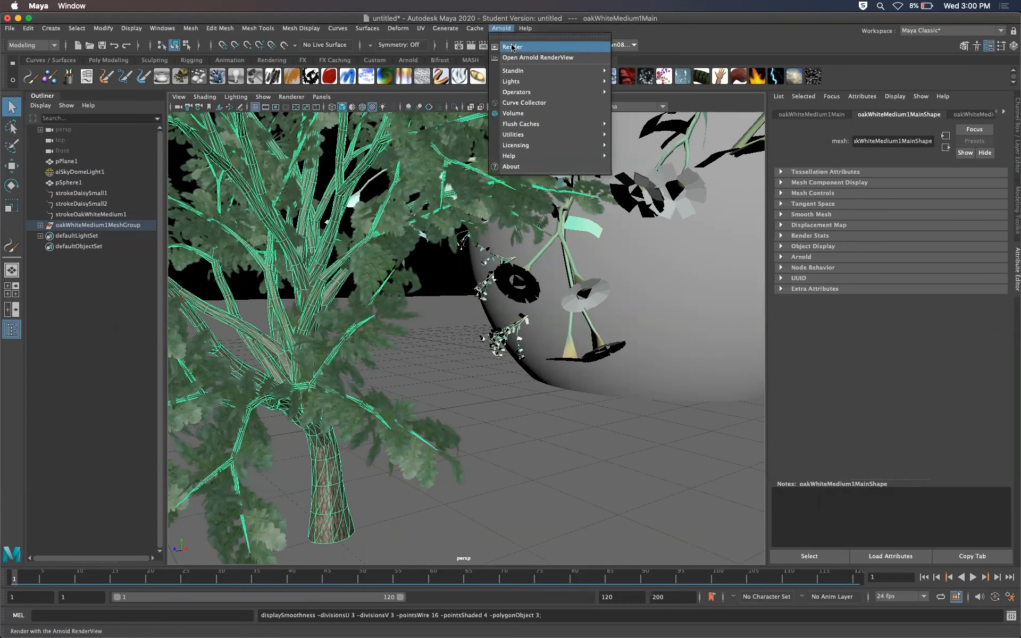
left_click(512, 47)
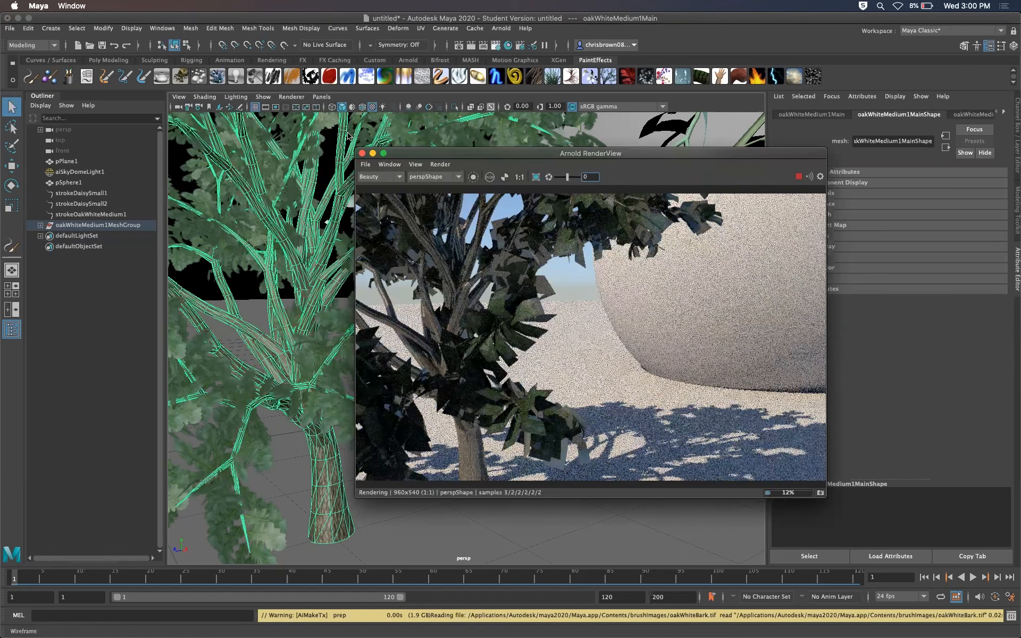
left_click(362, 153)
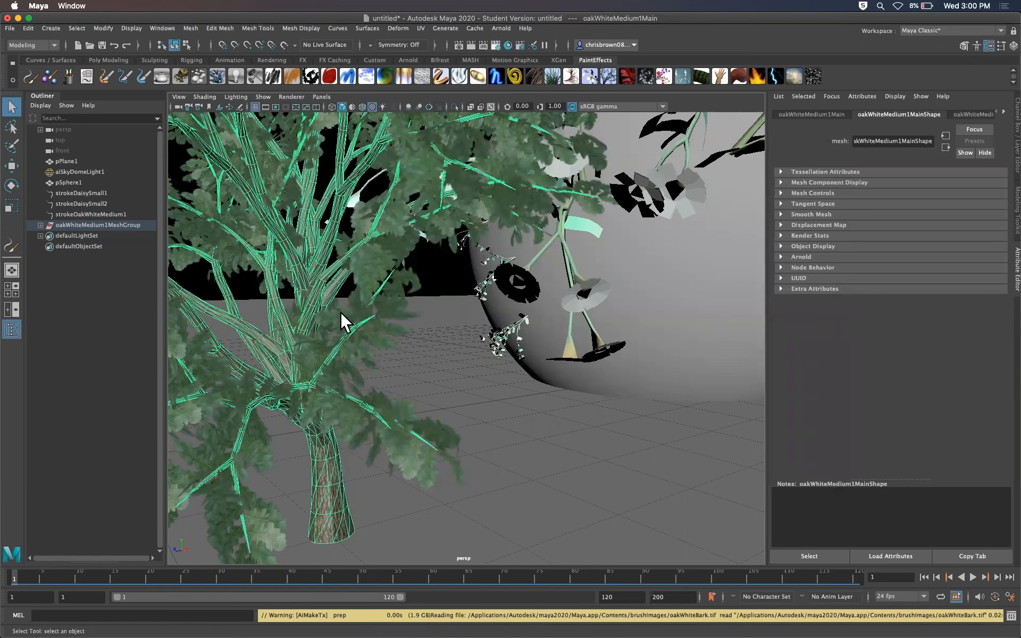
left_click(391, 329)
right_click_drag(583, 257, 427, 231, "alt")
left_click(435, 234)
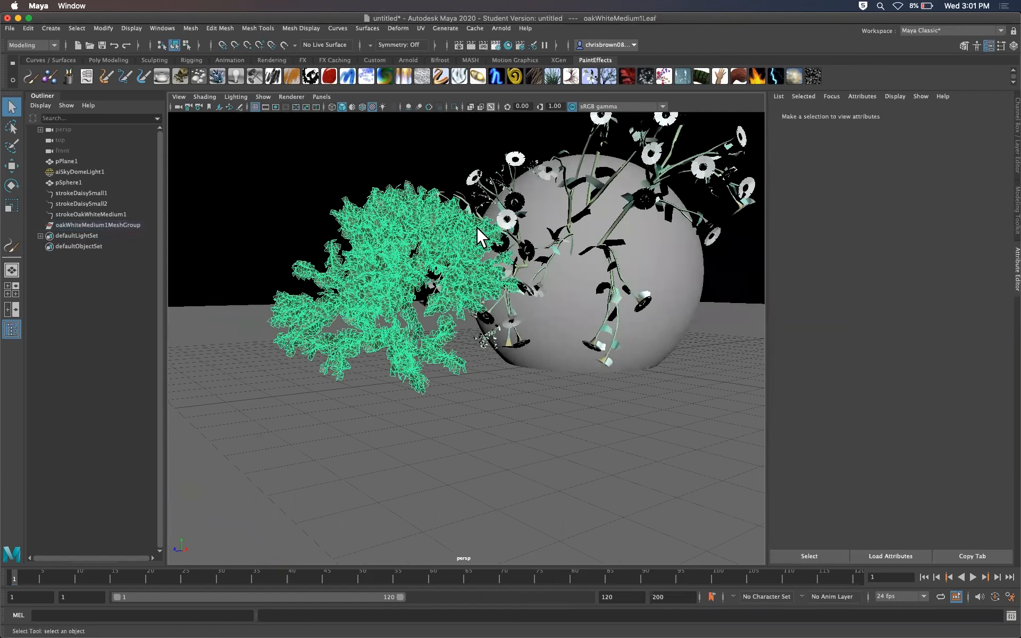
key("ctrl+h")
left_click_drag(558, 289, 538, 322, "alt")
key("ctrl+z")
key("ctrl+z")
key("ctrl+z")
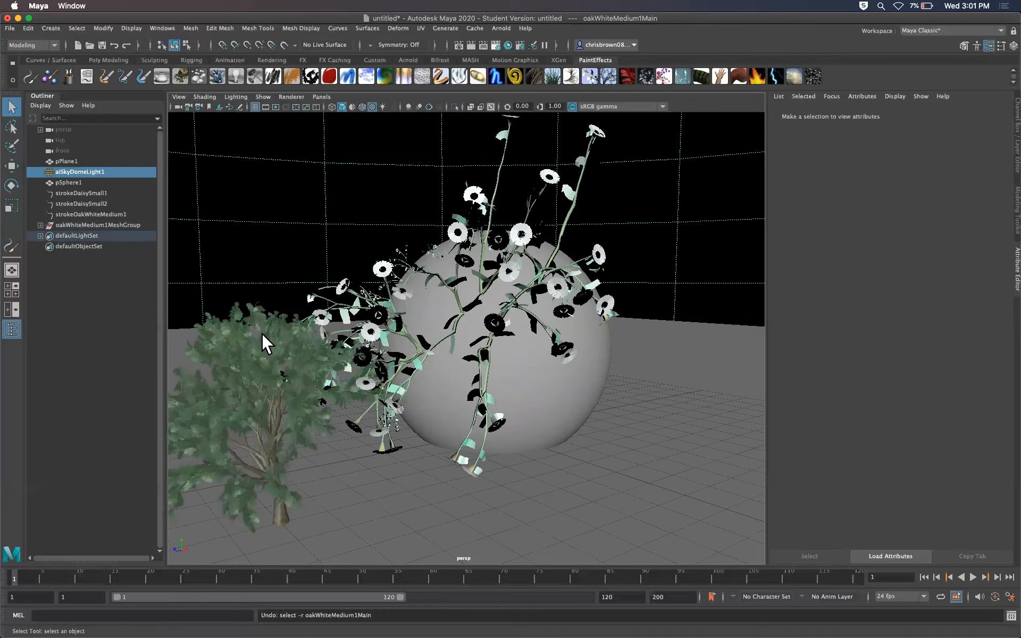
- Delete the oak tree's leaf mesh and bring the bare trunk and branches into close view
left_click(277, 335)
key("Delete")
right_click_drag(435, 359, 558, 358, "alt")
middle_click_drag(429, 383, 553, 279, "alt")
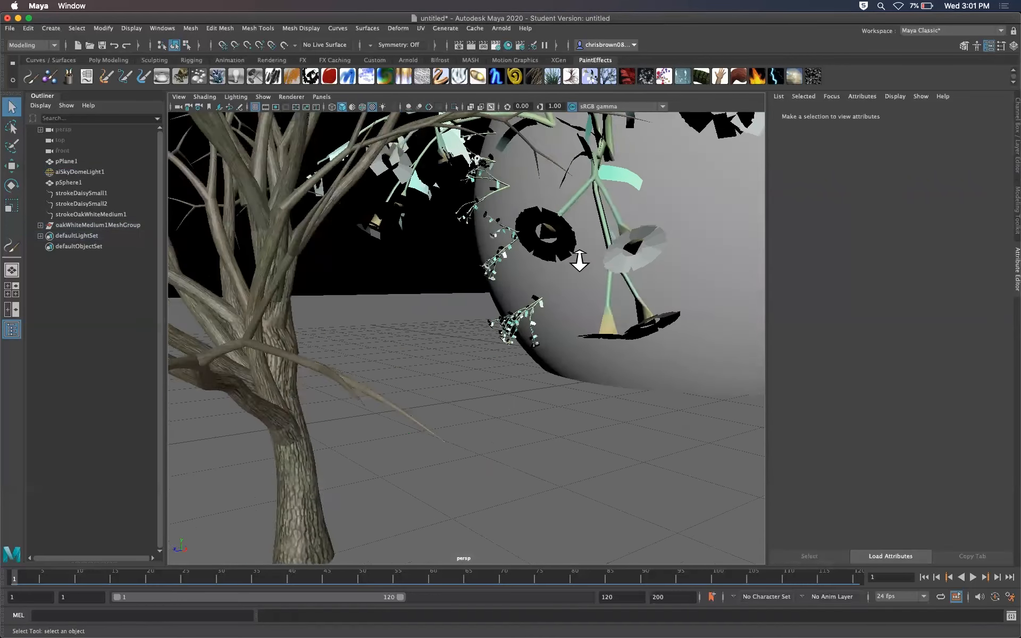
- Compare the bare oak trunk mesh unsmoothed and with smooth mesh preview, leaving the smooth preview on
left_click(294, 488)
key("1")
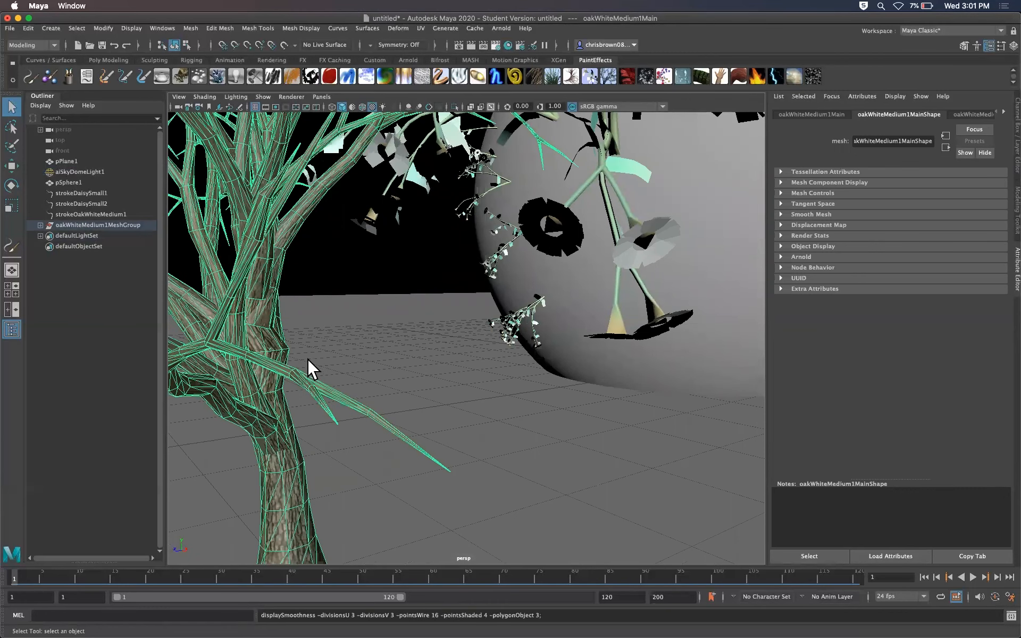
key("3")
middle_click_drag(320, 385, 369, 377, "alt")
mouse_move(369, 376)
right_mouse_down("alt")
mouse_move(369, 365)
mouse_move(381, 366)
right_mouse_up("alt")
left_click_drag(380, 364, 375, 366, "alt")
- Render the smoothed bare trunk and branches in Arnold, check the bark, and close the render view
left_click(500, 29)
left_click(514, 42)
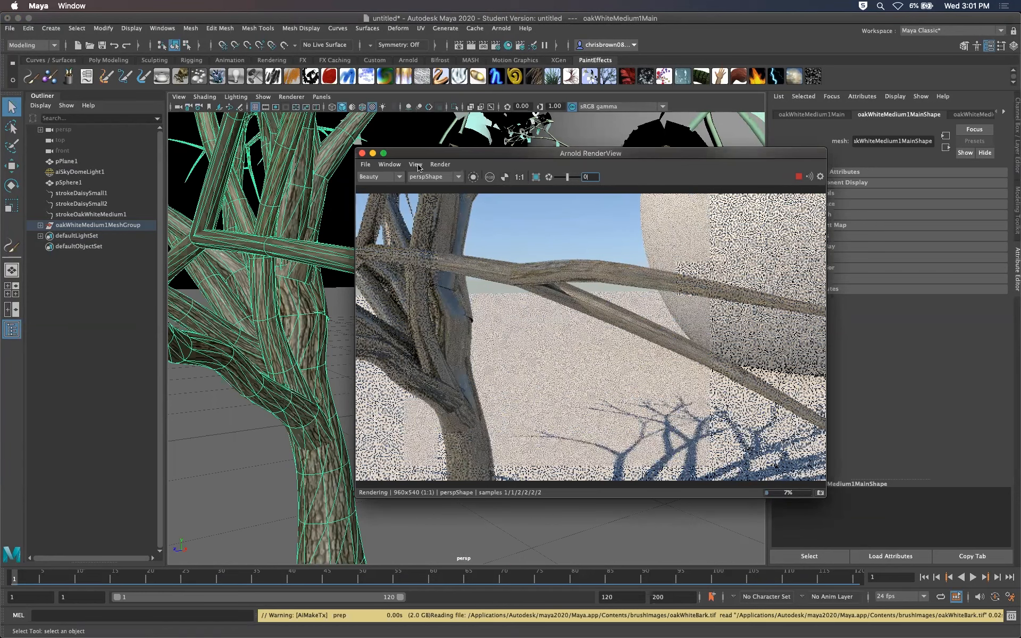
left_click(361, 154)
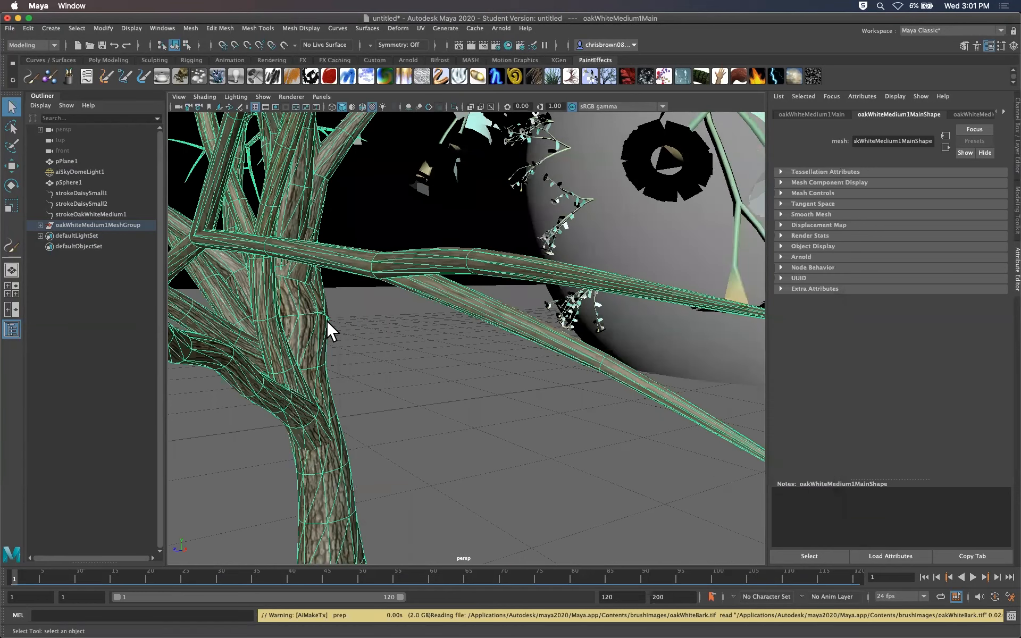
- Delete the oak's trunk and branch mesh and frame the sphere with its daisies
key("Delete")
right_click_drag(587, 314, 418, 322, "alt")
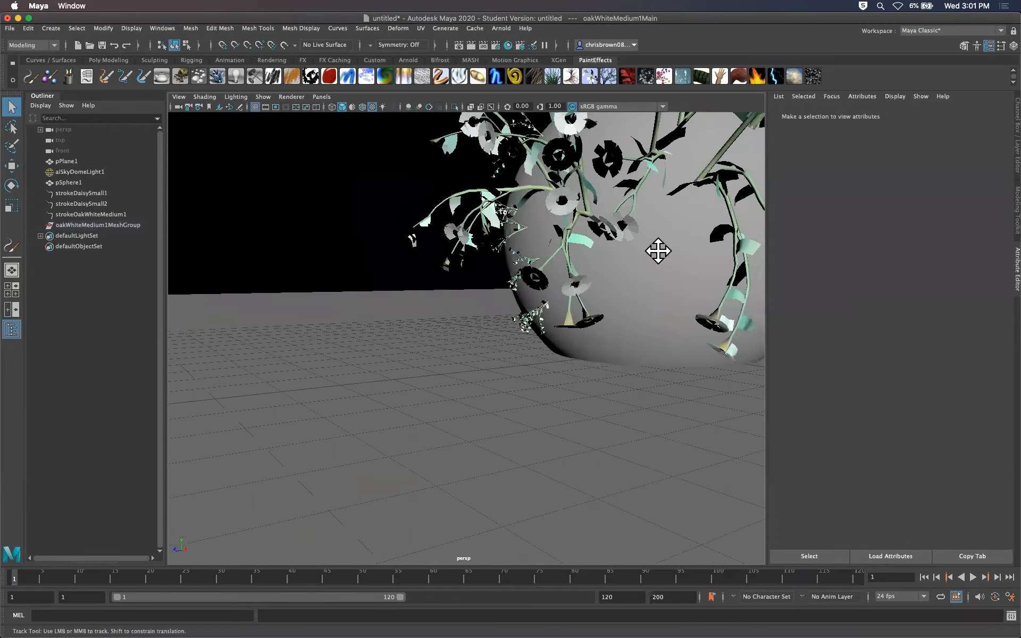
middle_click_drag(658, 250, 534, 344, "alt")
right_click_drag(534, 344, 447, 336, "alt")
- Select strokeDaisySmall1, strokeDaisySmall2 and strokeOakWhiteMedium1 and convert the Paint Effects strokes to polygons
left_click(501, 304)
left_click(502, 208)
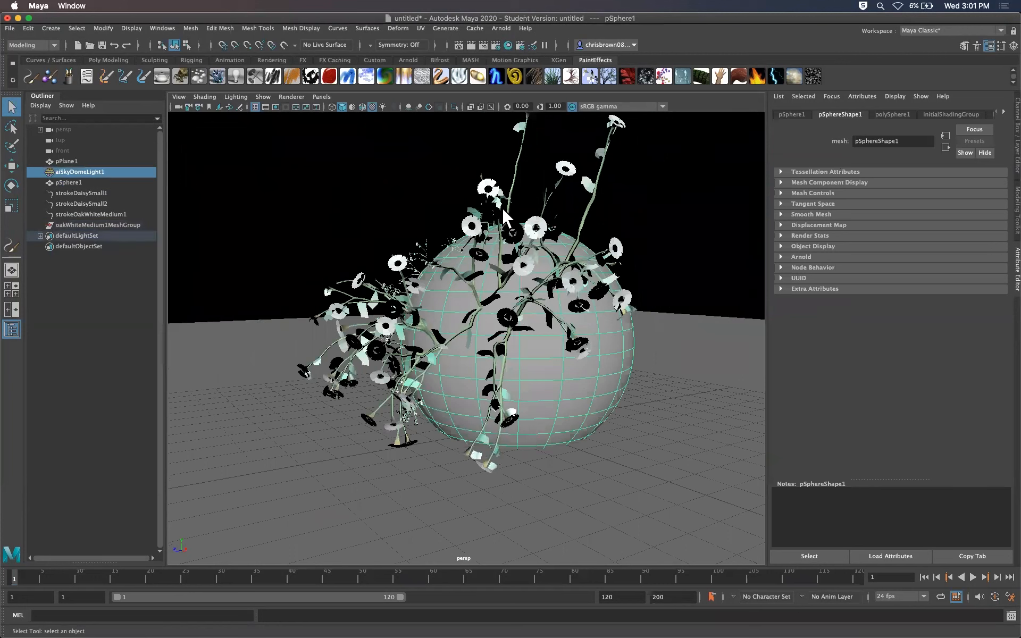
left_click(496, 221)
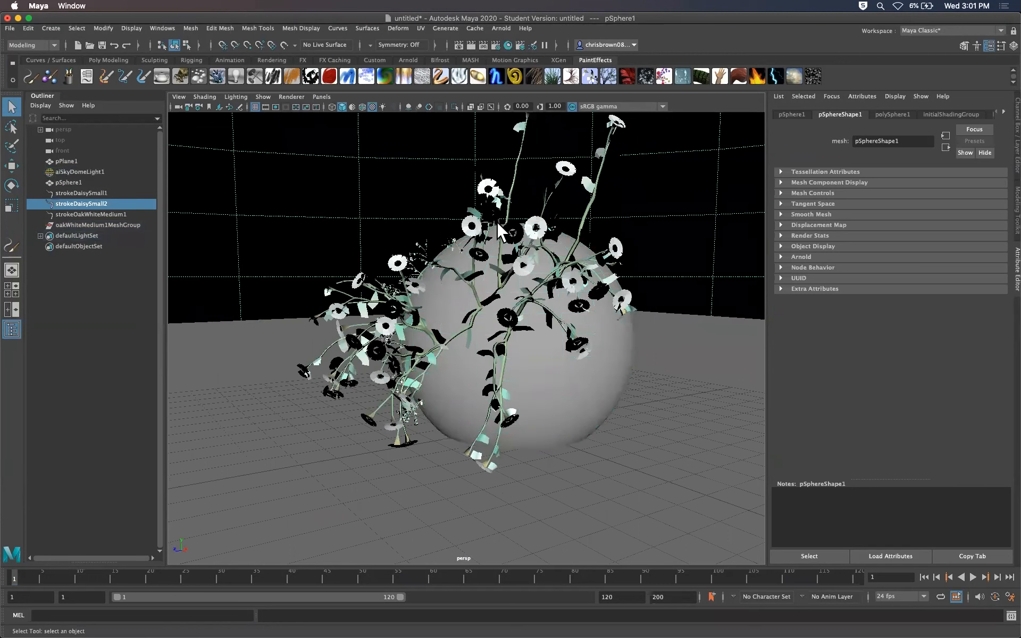
left_click(400, 323)
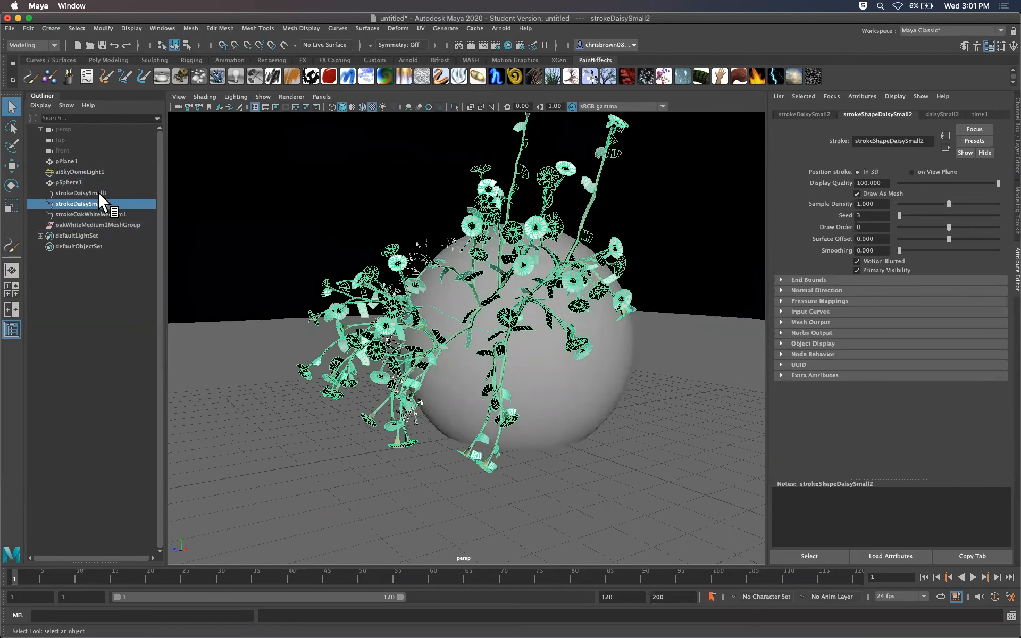
left_click(78, 189)
left_click(86, 212, "shift")
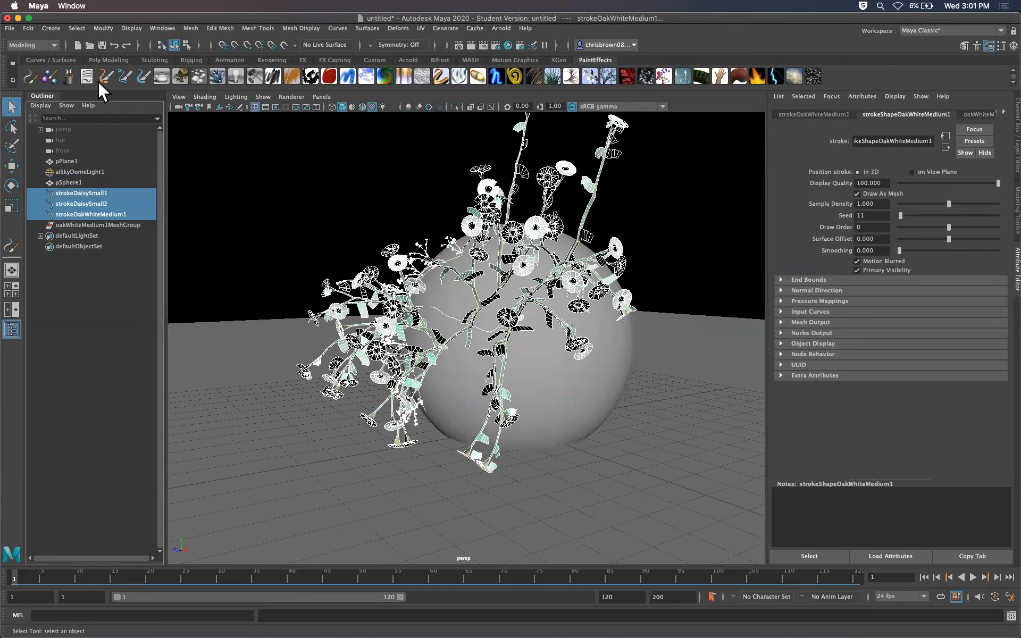
left_click(103, 27)
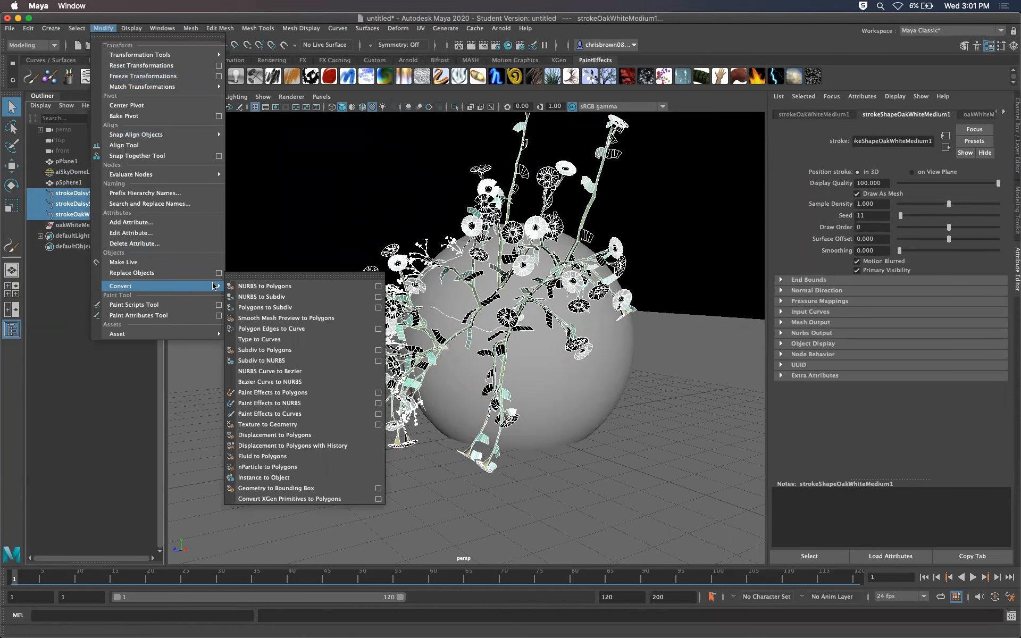
left_click(63, 85)
left_click(104, 77)
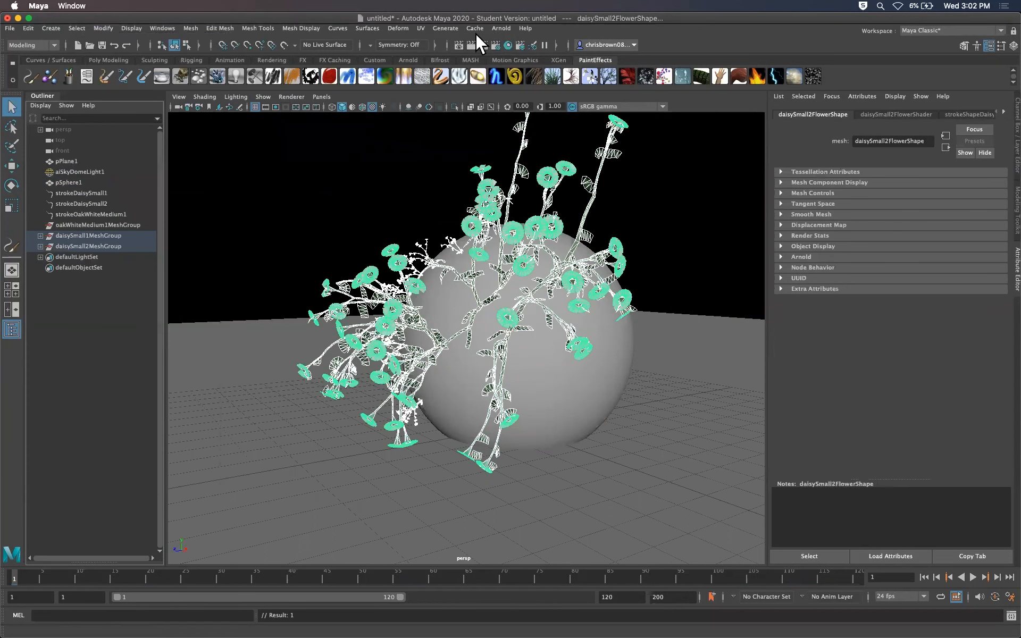
- Render the converted daisies on the sphere in Arnold and reposition the render view to examine them
left_click(500, 26)
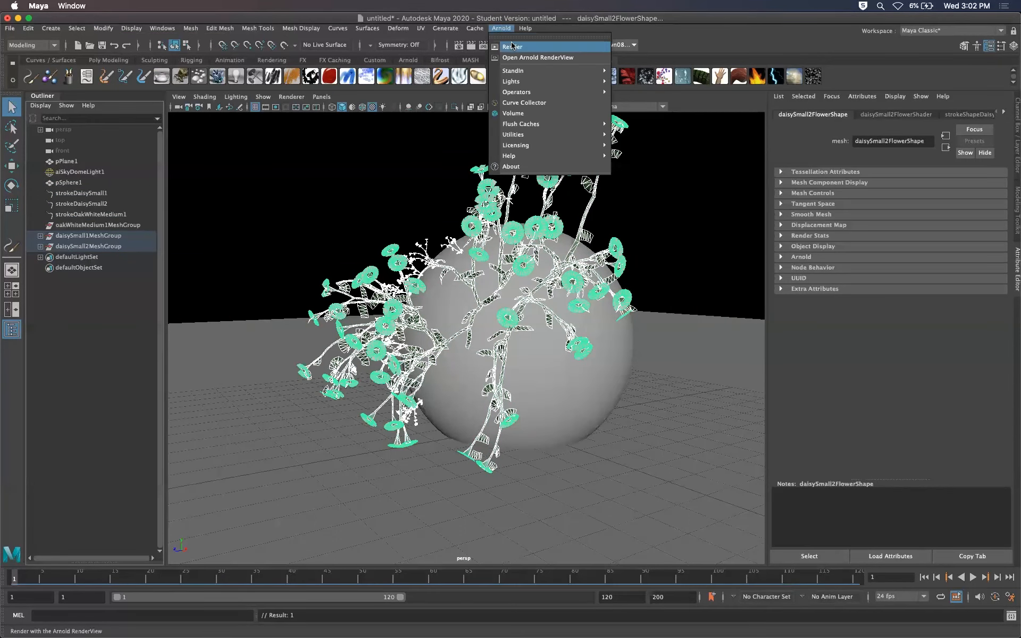
left_click(511, 46)
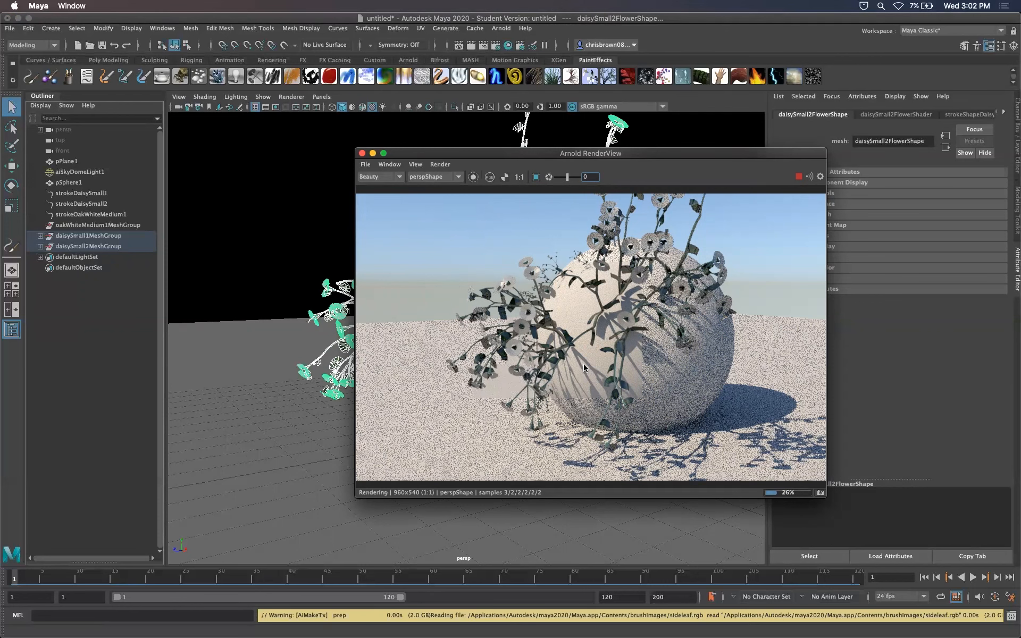
left_click_drag(521, 194, 408, 223)
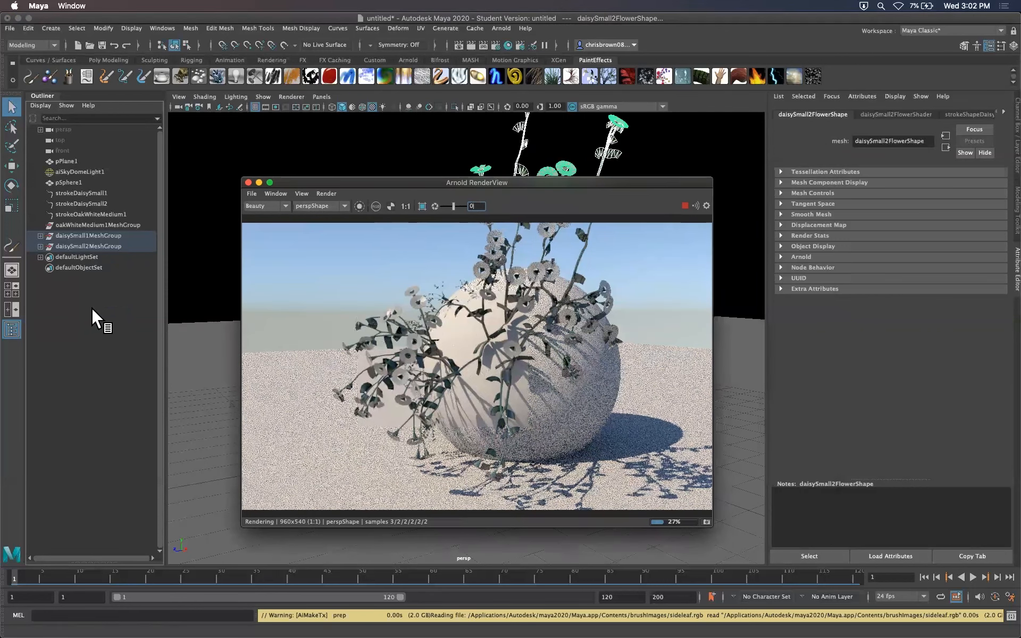
- Select daisySmall1MeshGroup, move the render view off the flowers, and expand the group to list its meshes
left_click(97, 233)
left_click(101, 229)
left_click(102, 230)
left_click_drag(363, 177, 360, 321)
left_click(40, 236)
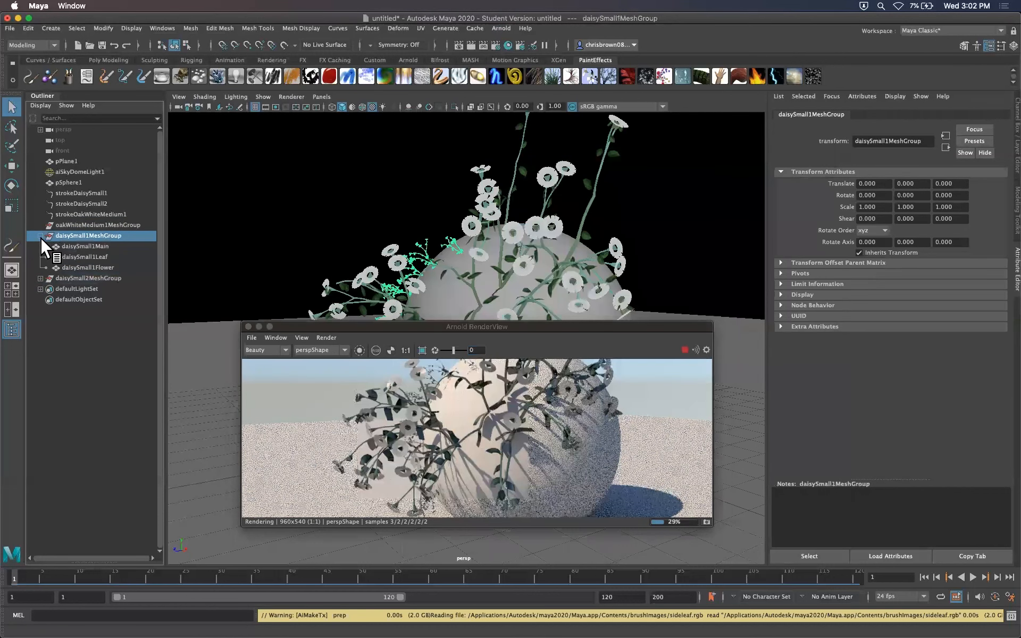
- Turn off Opaque in the Arnold attributes of the daisySmall1Leaf shape and check the updated render
left_click(74, 245)
left_click(88, 255)
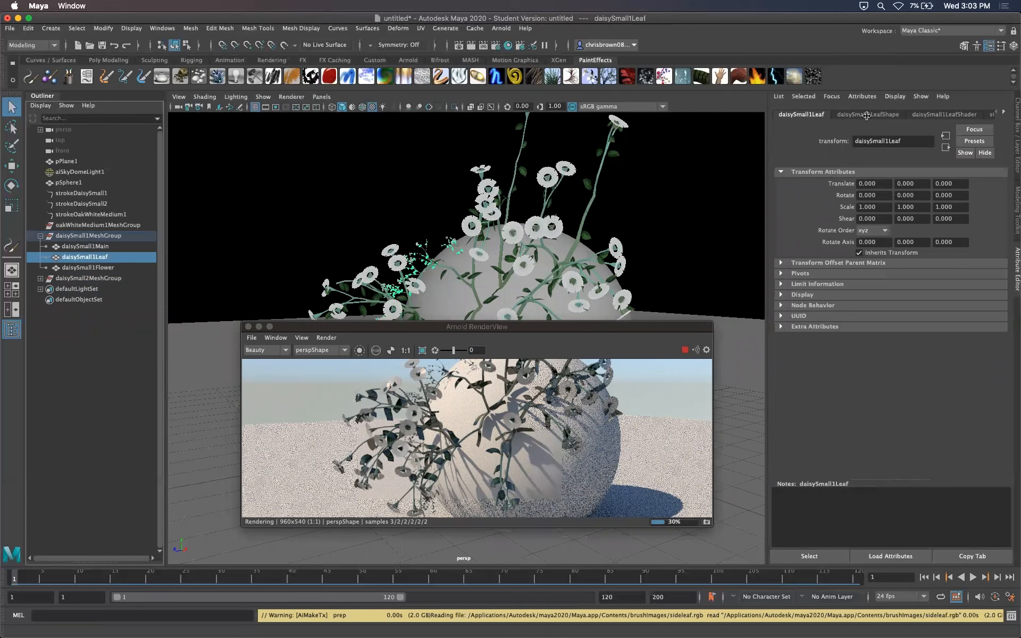
left_click(867, 115)
left_click(781, 257)
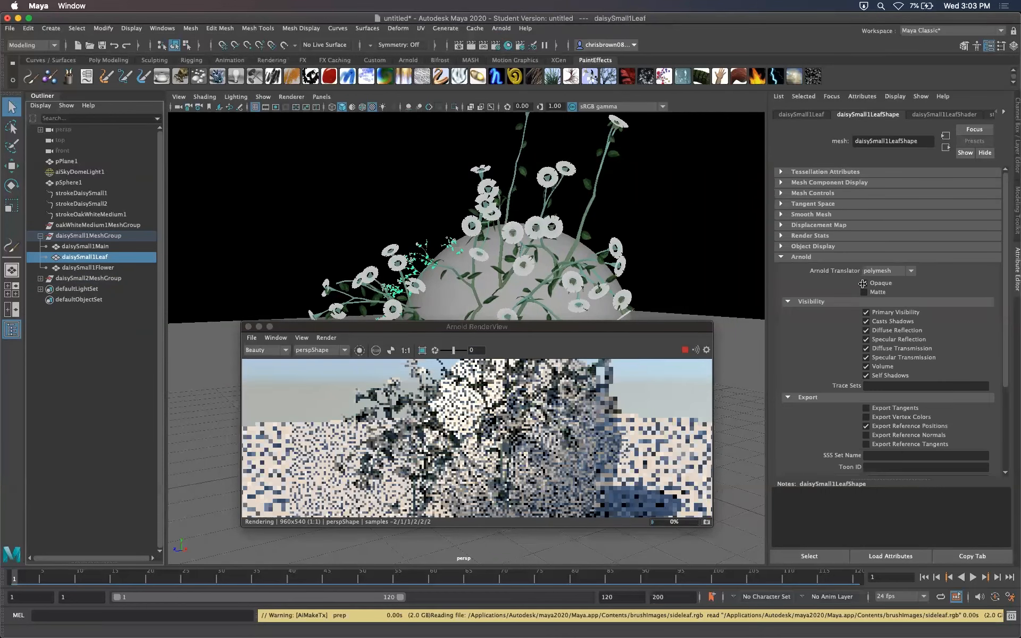
left_click(864, 283)
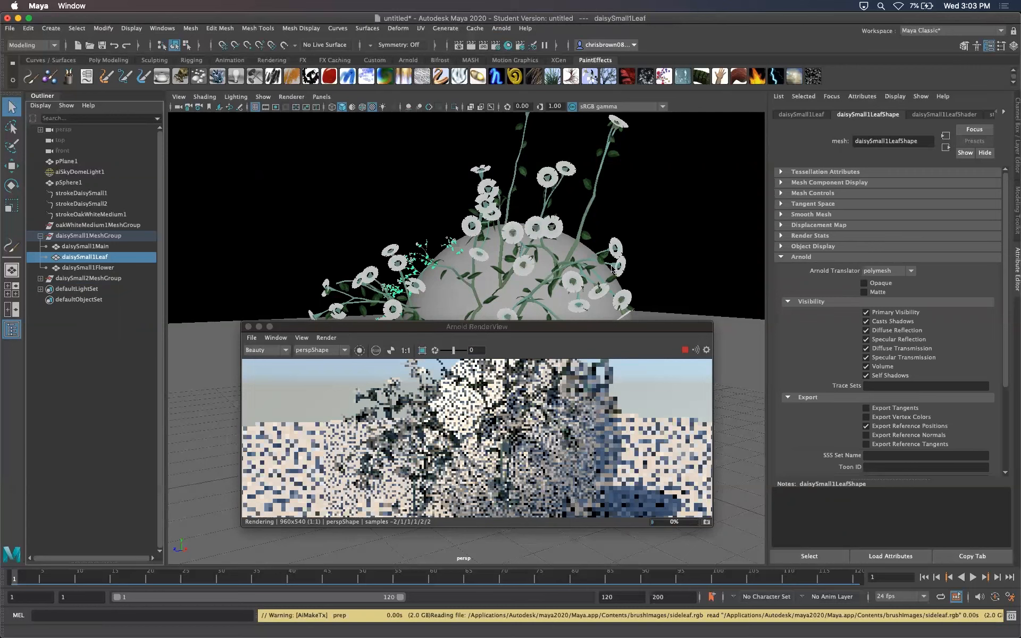
left_click_drag(624, 327, 613, 254)
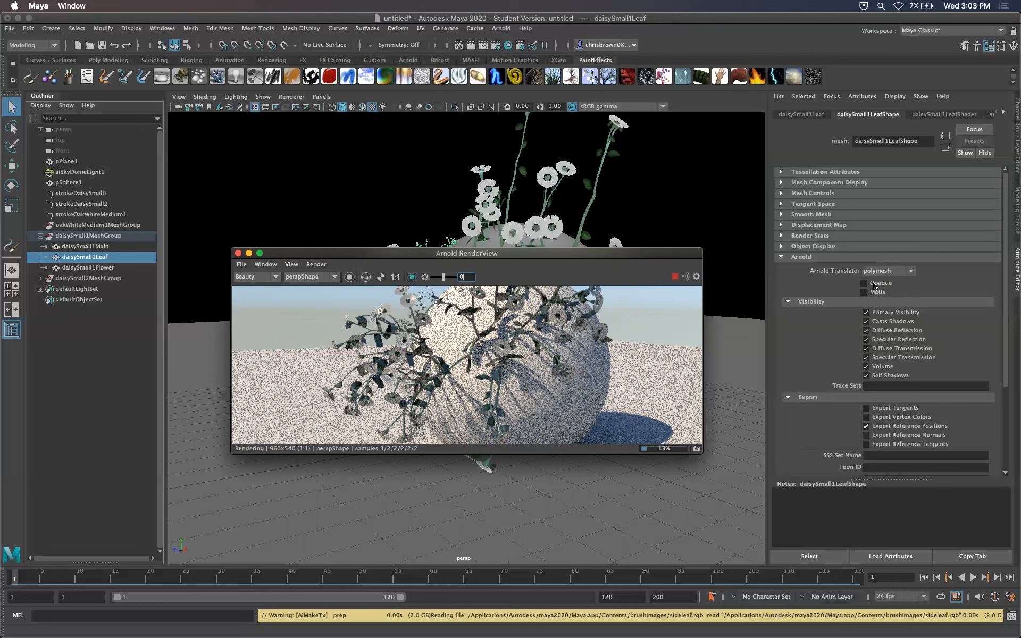
mouse_move(399, 258)
left_mouse_down()
mouse_move(419, 258)
mouse_move(411, 272)
left_mouse_up()
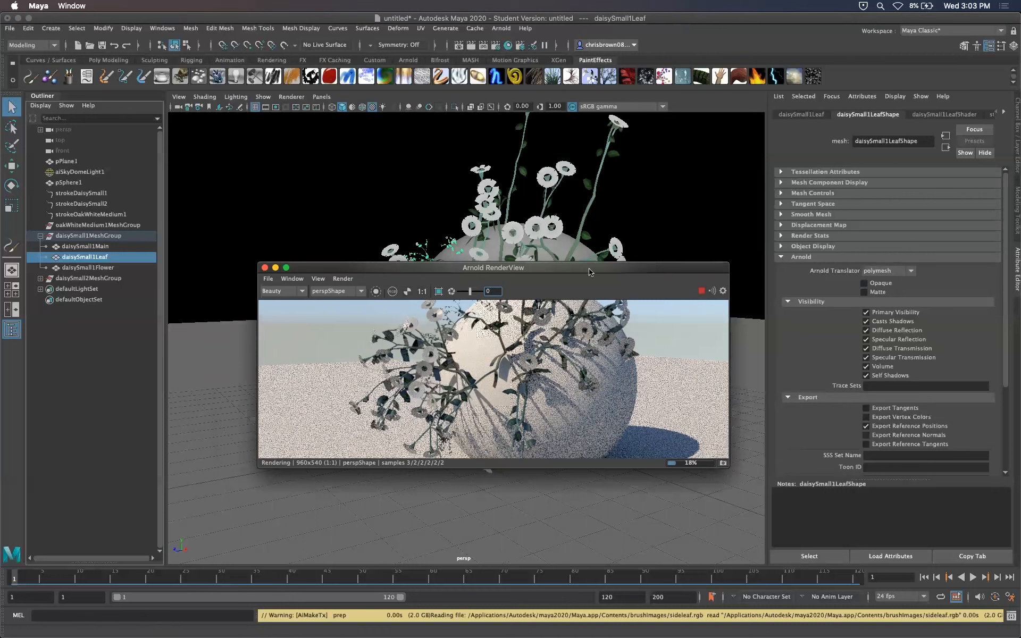
- Close the Arnold render view and select the sphere pSphere1
left_click_drag(561, 236, 561, 236)
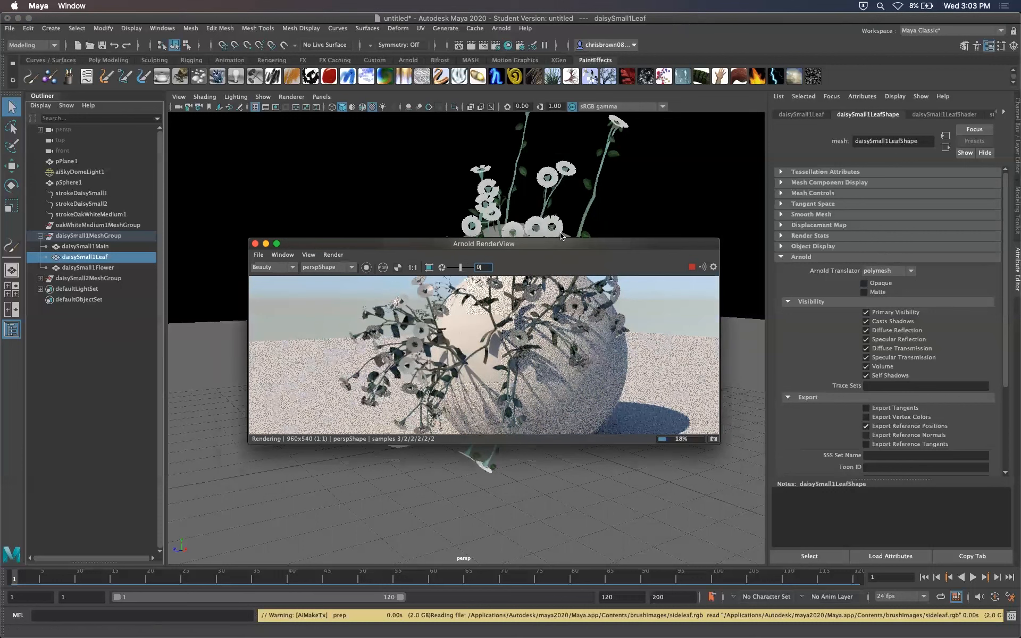
left_click(256, 244)
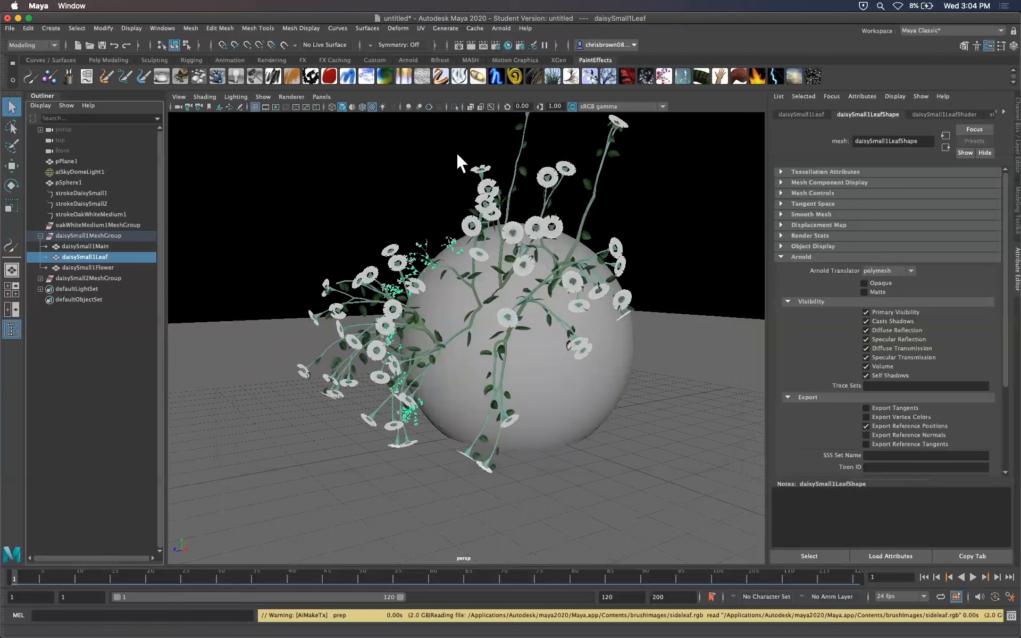
left_click(419, 278)
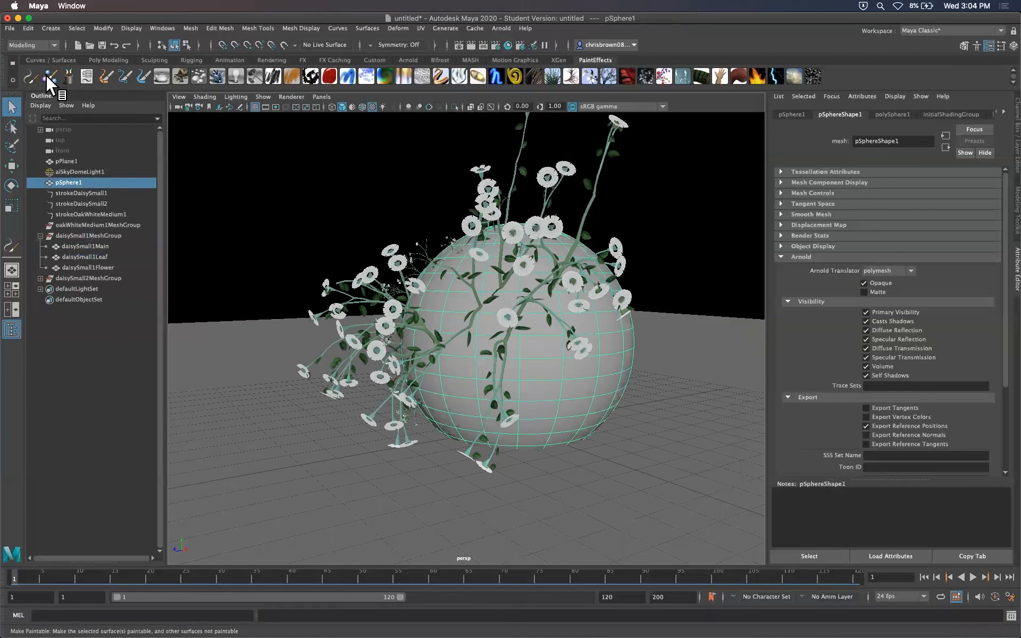
- Activate the Paint Effects tool and load the dreads.mel brush from the Hair examples
left_click(27, 74)
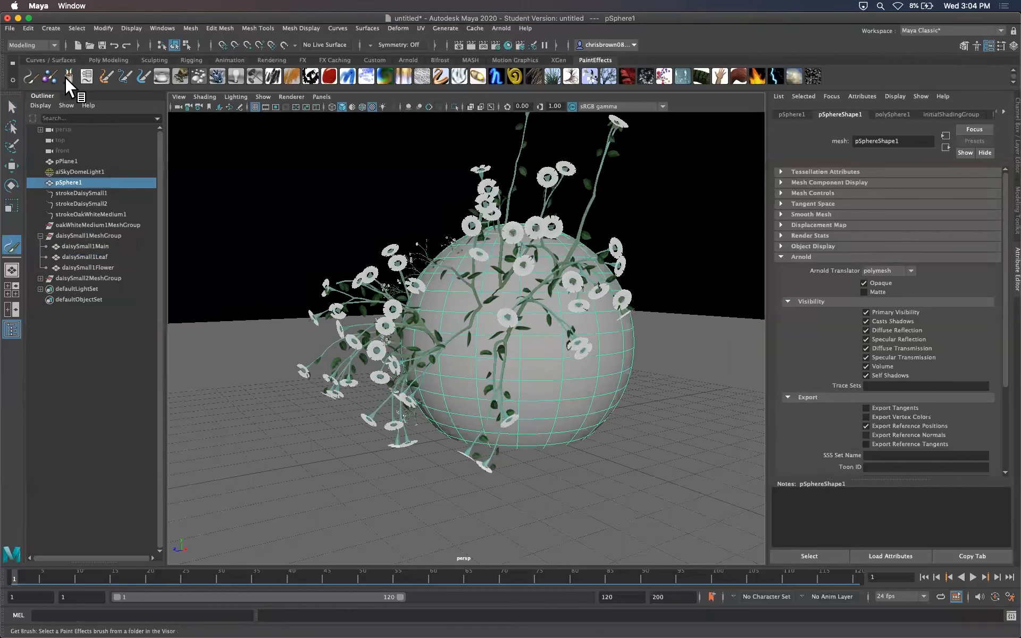
left_click(66, 76)
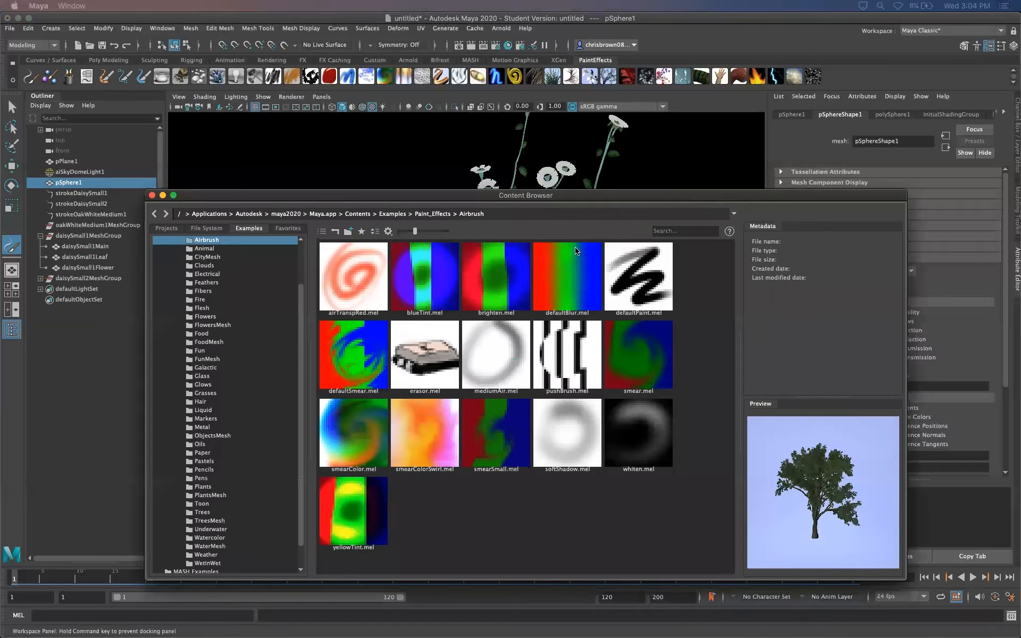
left_click(200, 402)
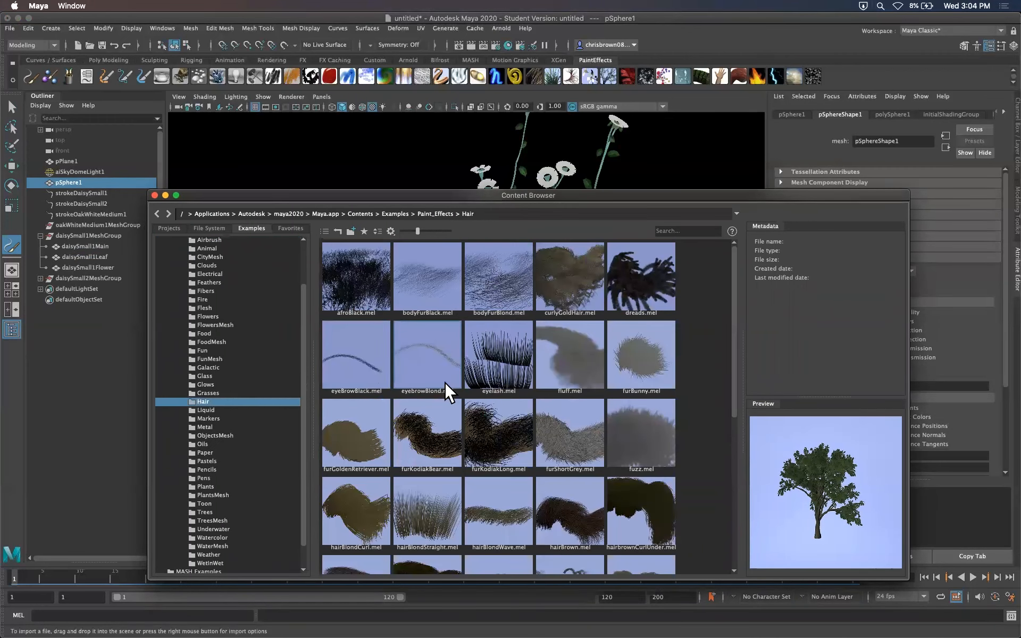
left_click(634, 274)
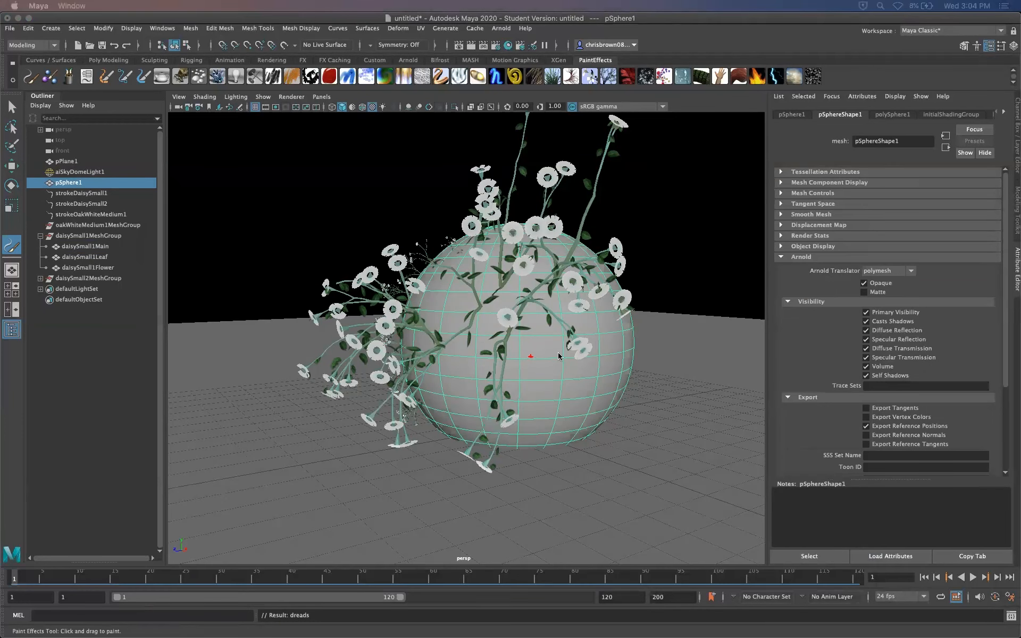
- Paint two short dreads strokes on the sphere's right side, among the daisies
left_click(585, 355)
left_click_drag(571, 356, 589, 277)
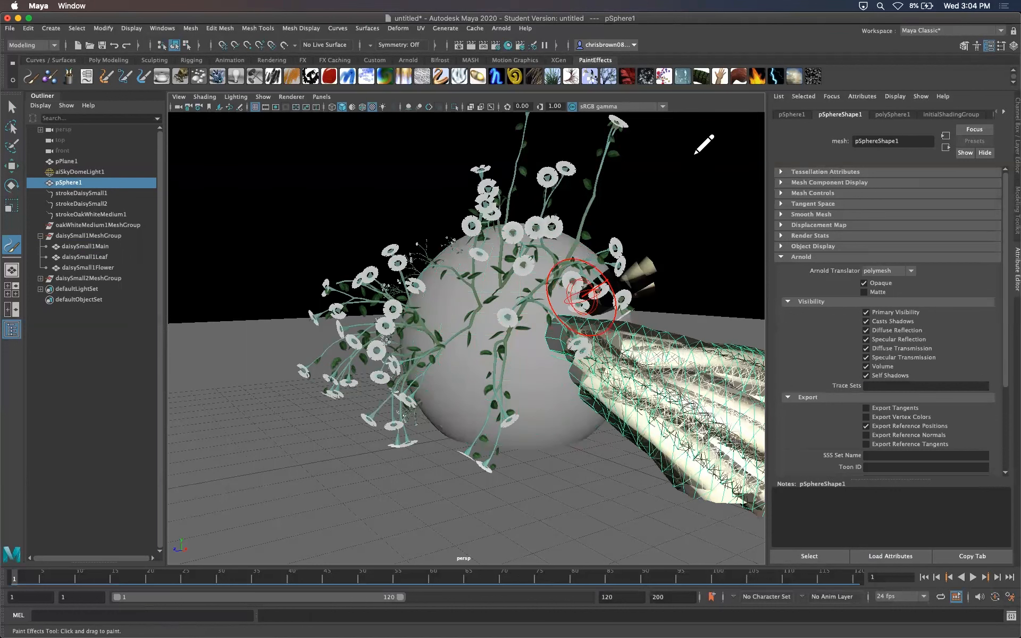
left_click_drag(611, 320, 570, 282)
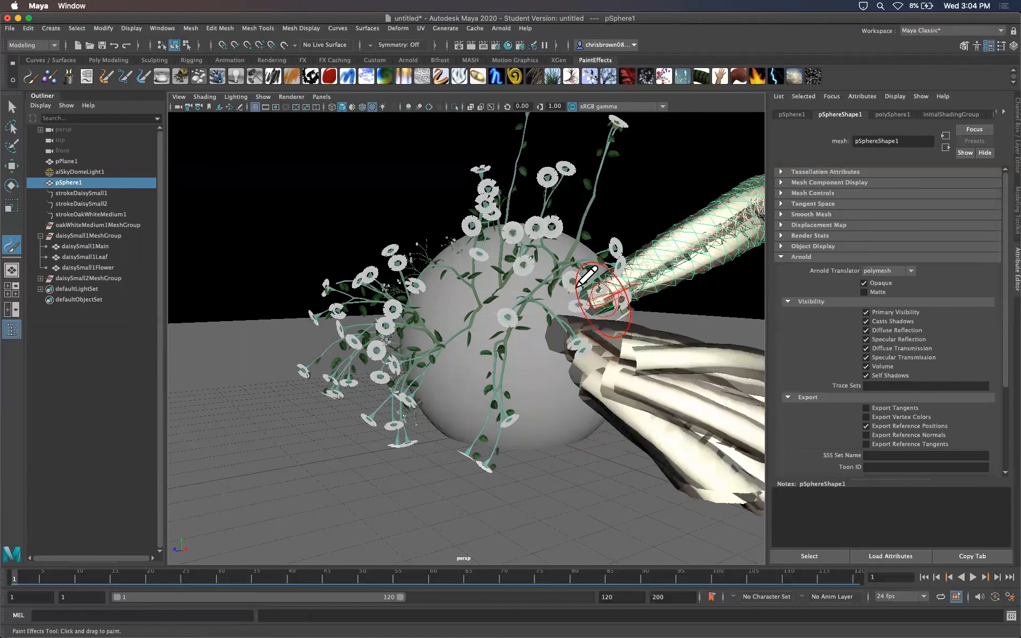
scroll(492, 296, "down", 10)
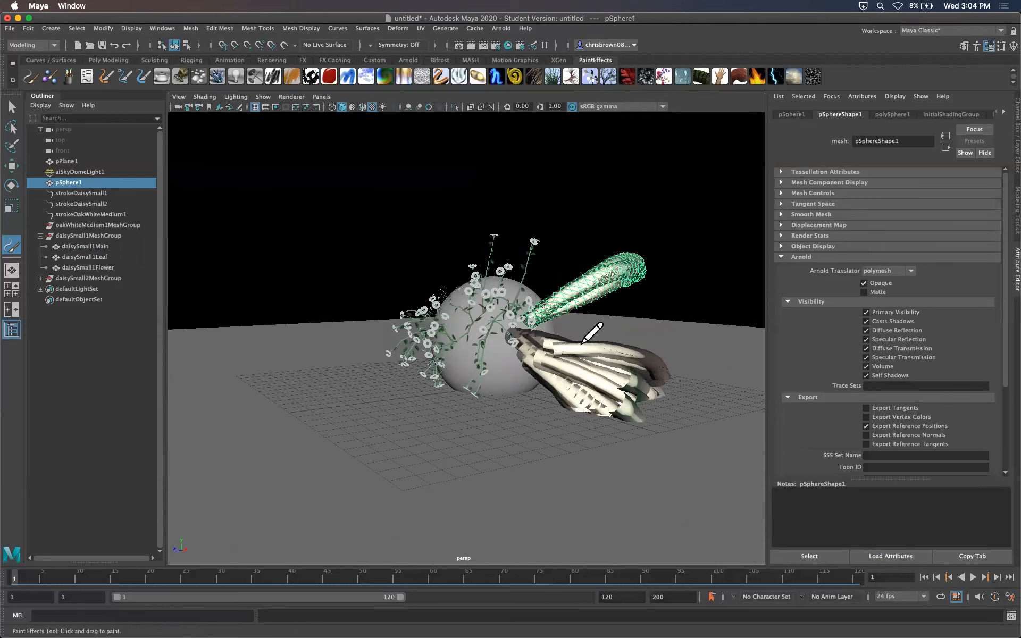
- Convert the second dreads stroke to polygons and render the scene in Arnold
left_click(104, 76)
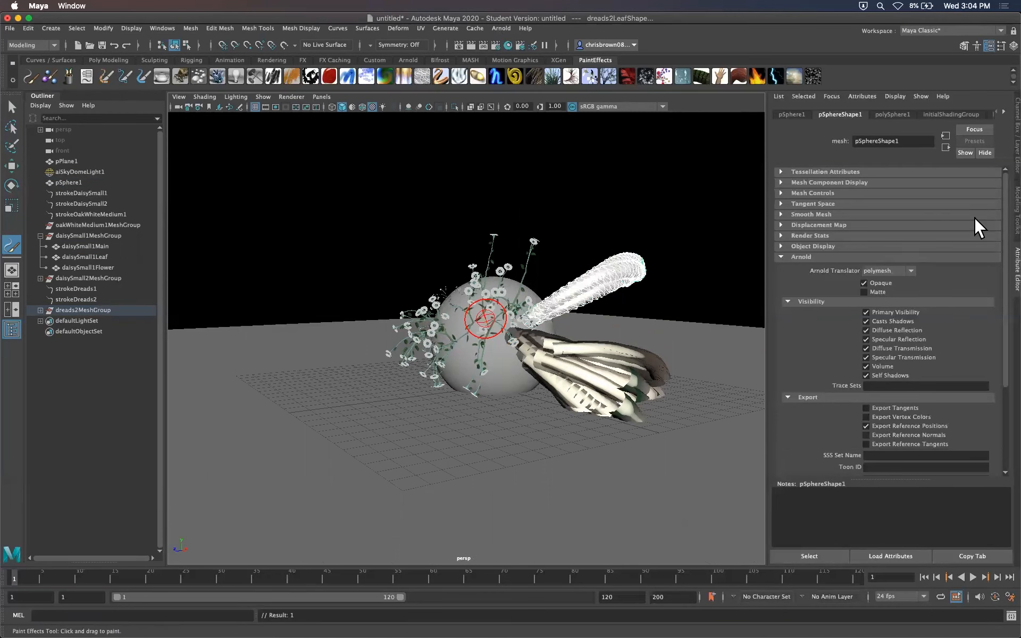
left_click(496, 28)
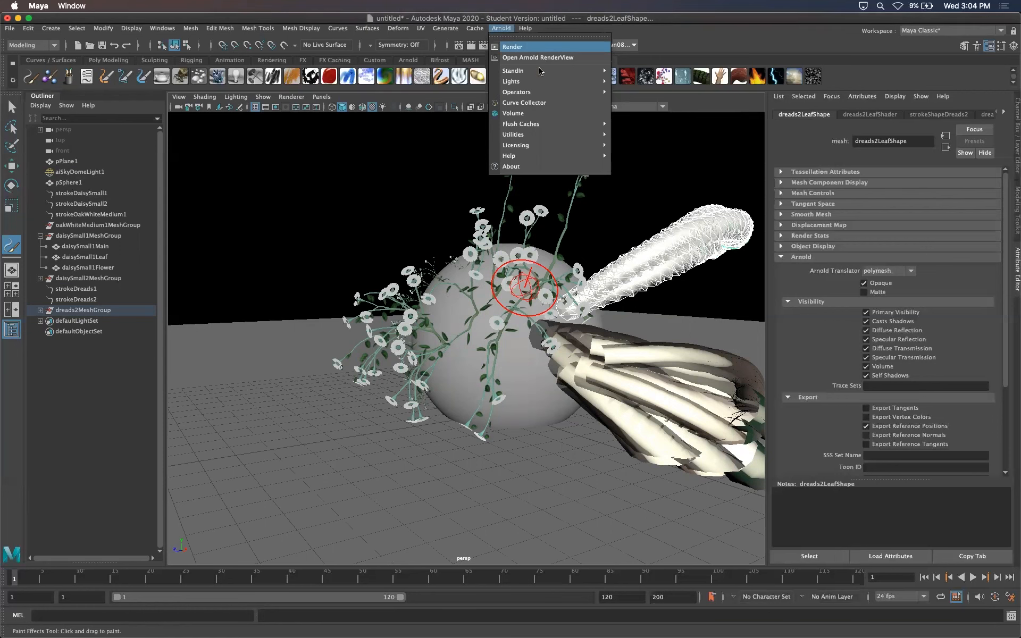
left_click(537, 47)
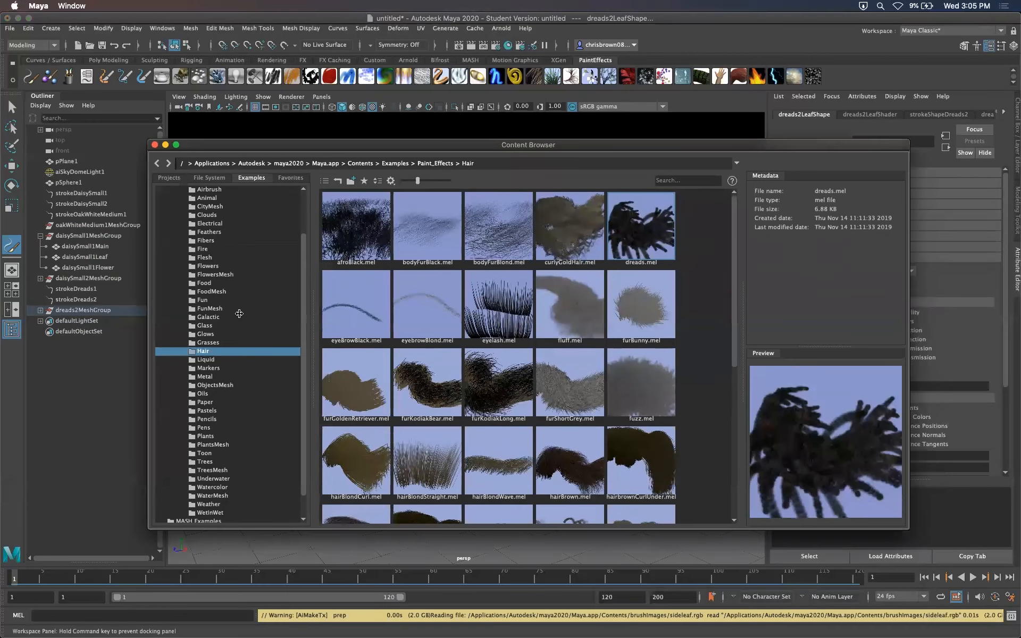
- Look through the FunMesh example brushes, preview eyeball.mel and its brush options, and close the Content Browser
left_click(258, 308)
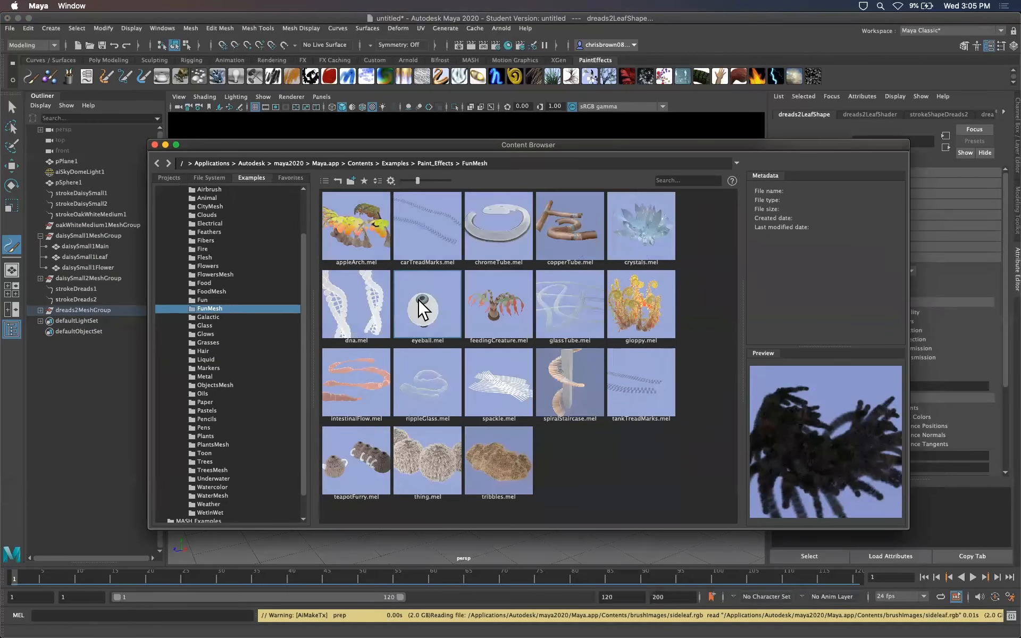
right_click(417, 300)
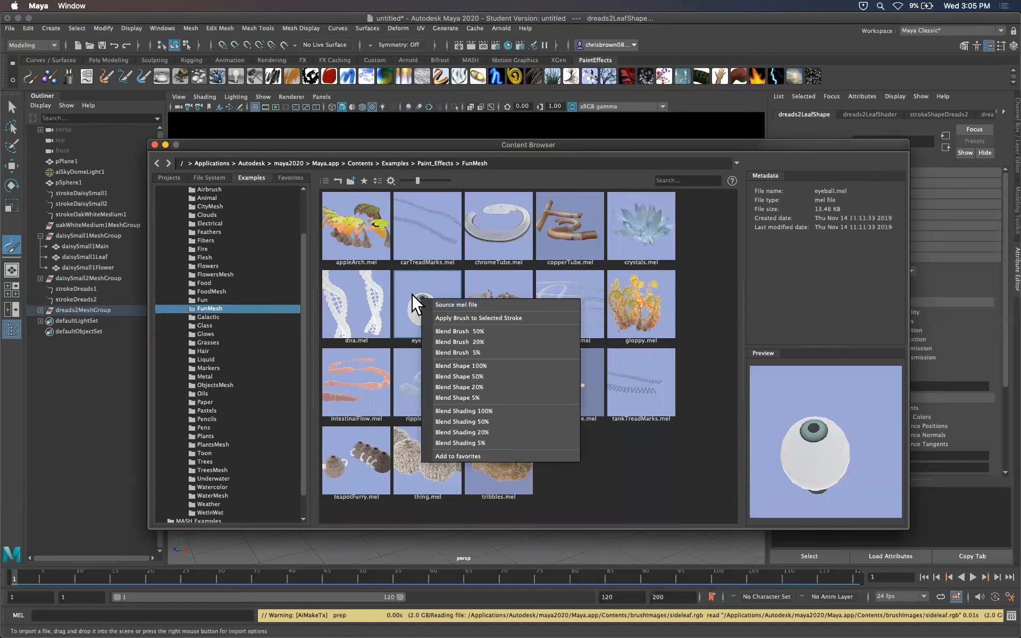
left_click(500, 299)
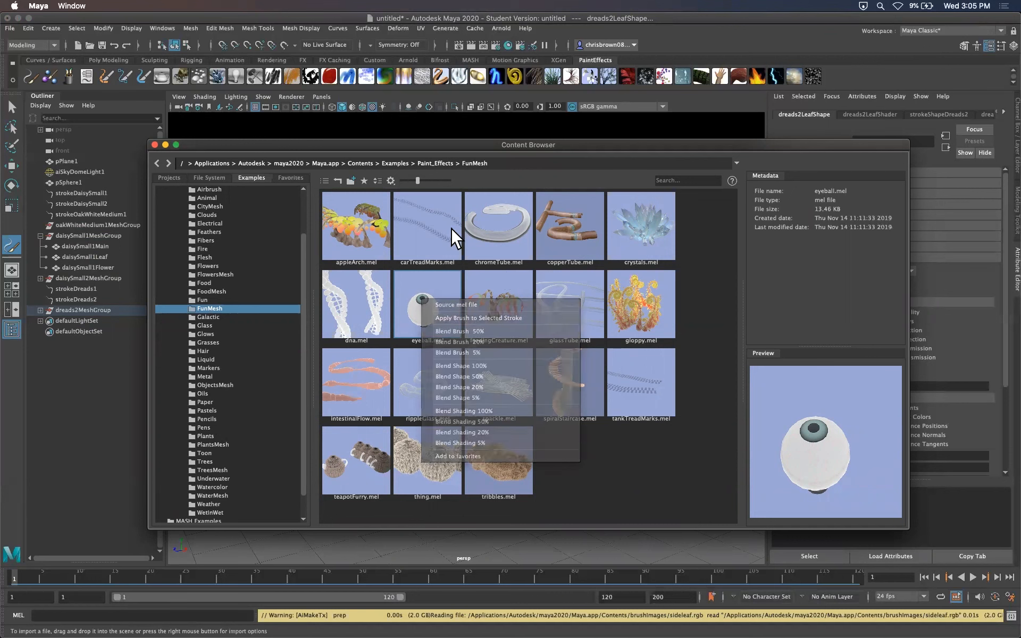
left_click(155, 145)
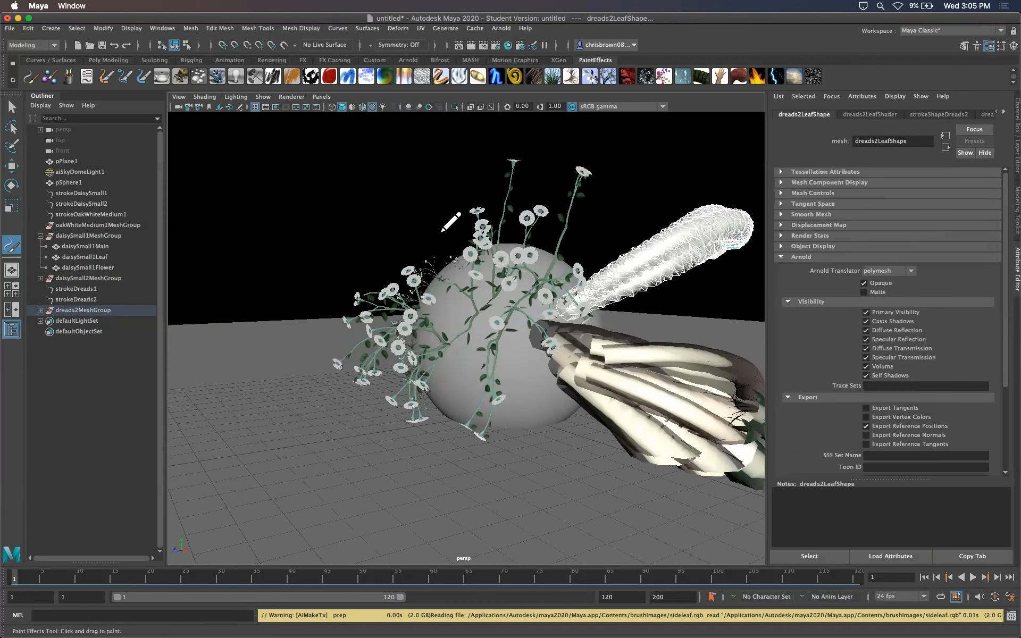
left_click(321, 97)
mouse_move(372, 152)
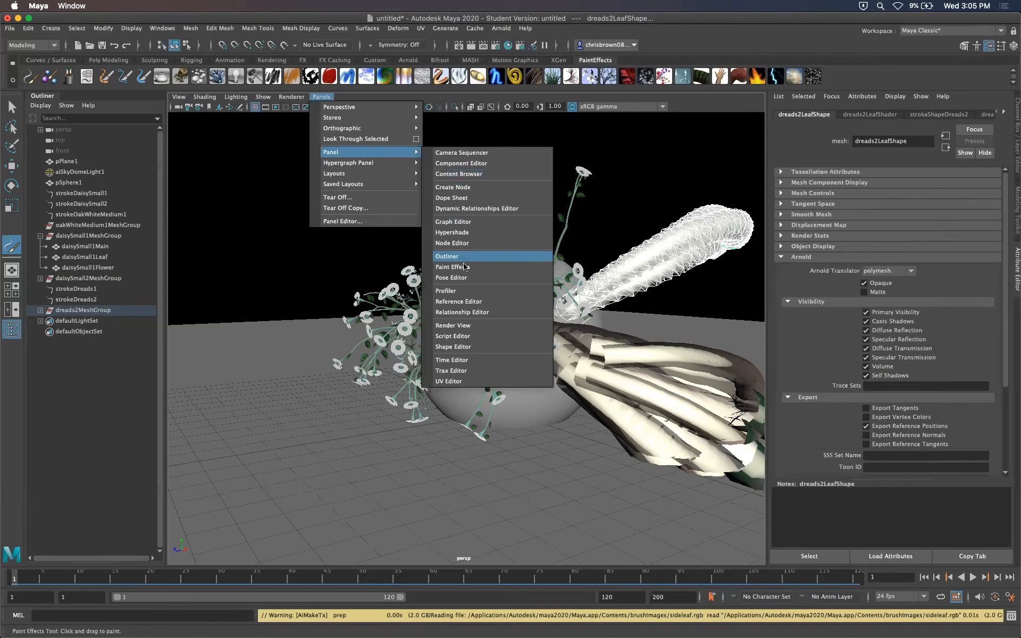
left_click(236, 173)
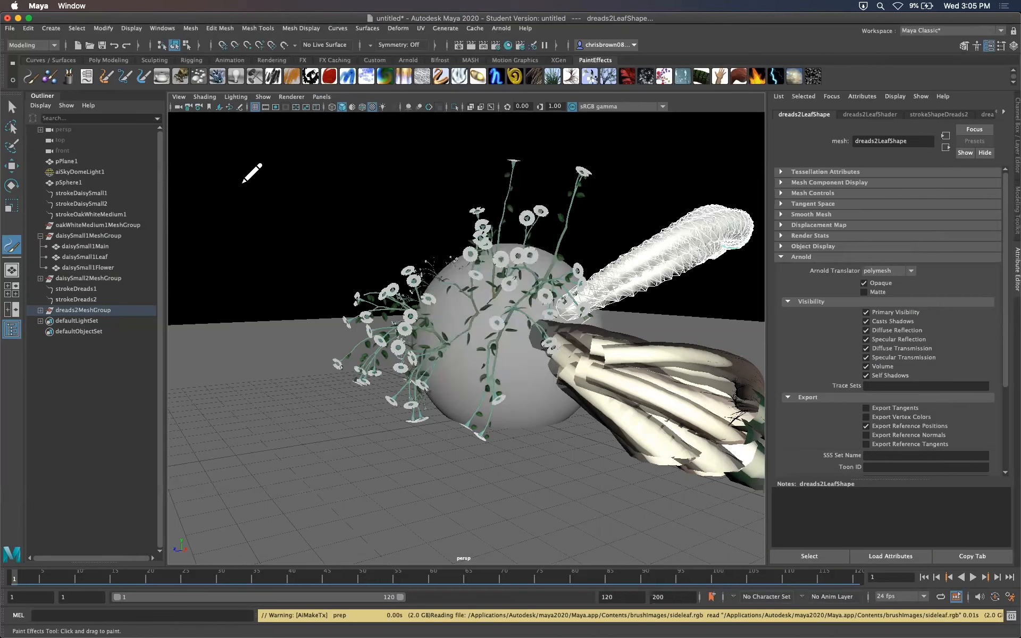